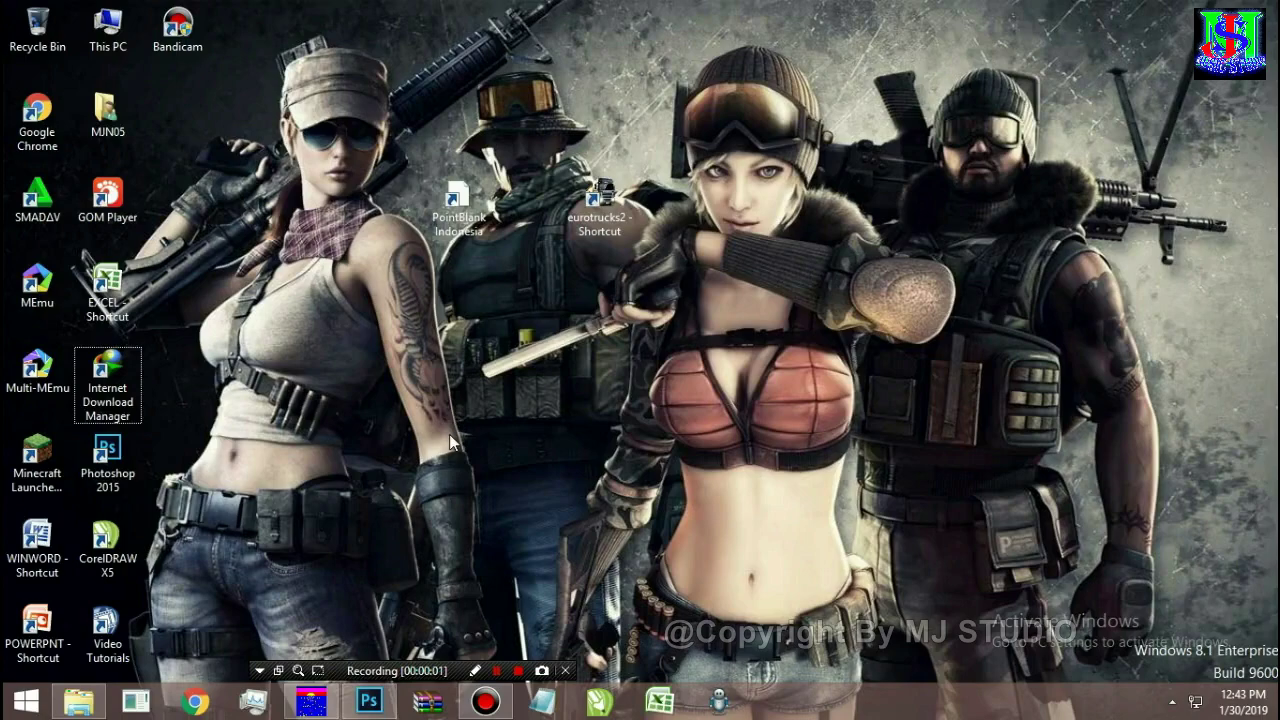
# Step: Restore the Photoshop 2015 window from the Windows taskbar
pyautogui.click(368, 712)
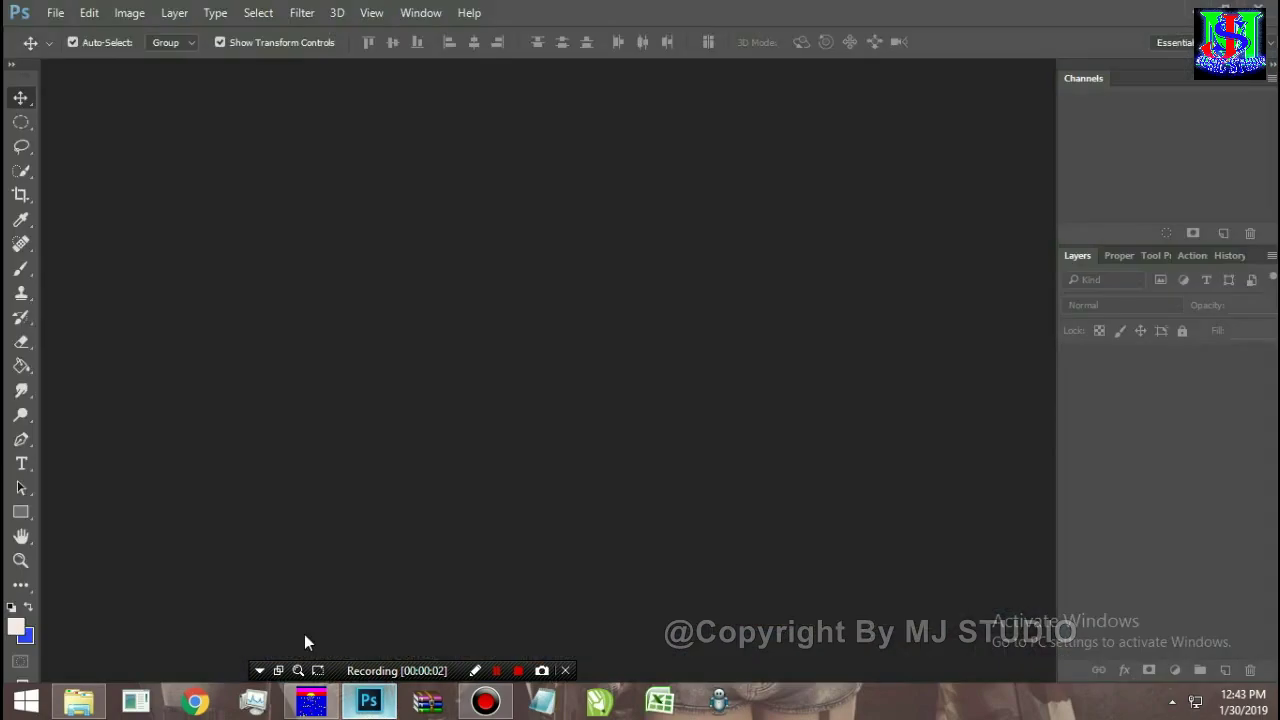
# Step: Open the Sonam Kapoor photo
pyautogui.click(56, 13)
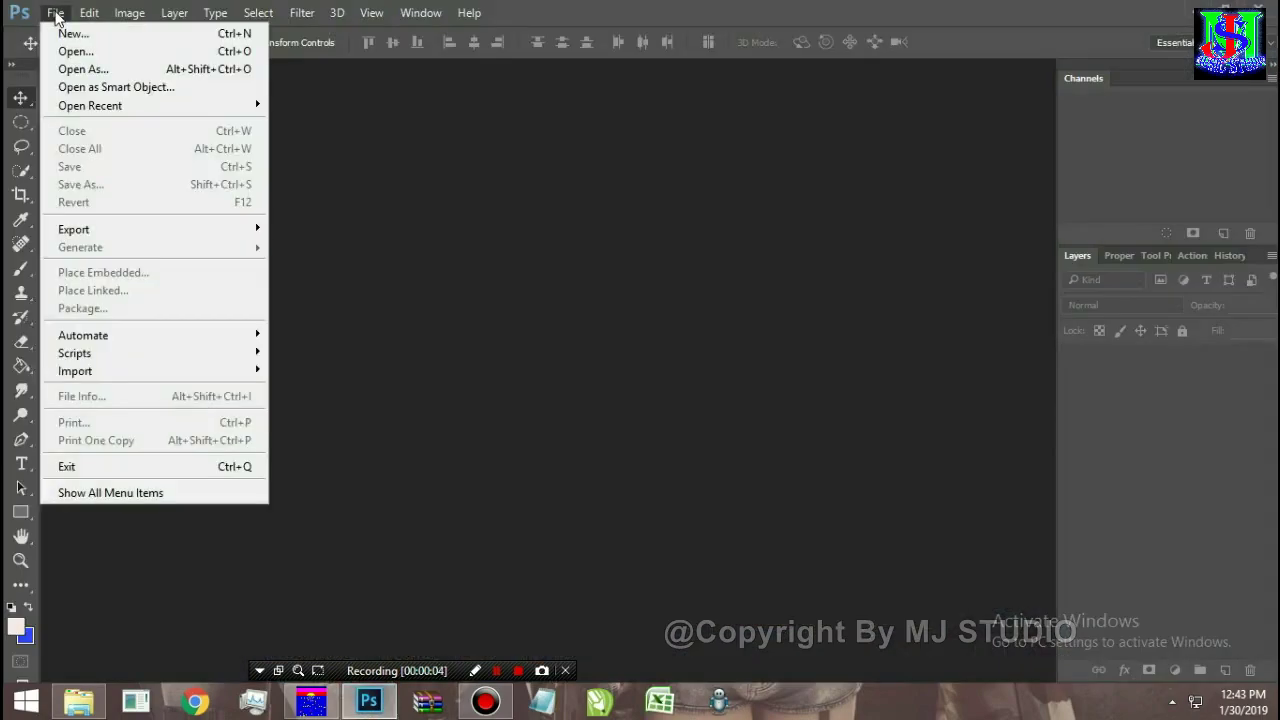
pyautogui.click(70, 52)
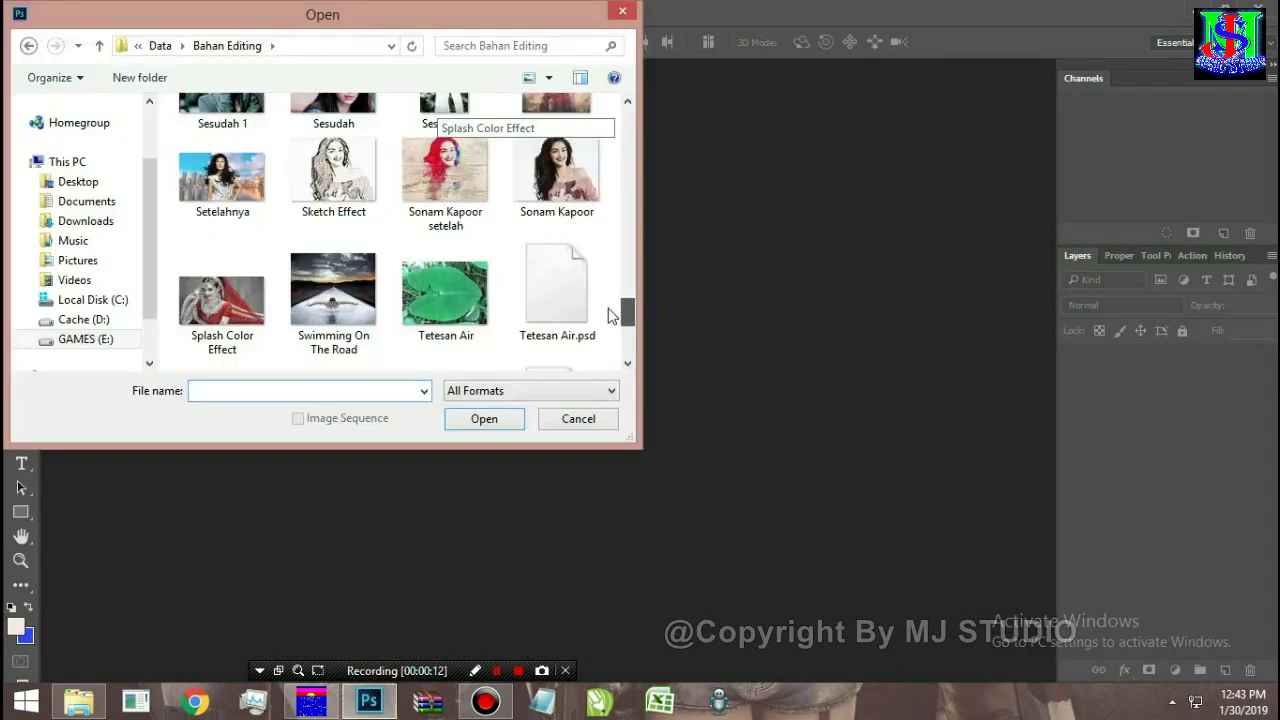
pyautogui.click(545, 208)
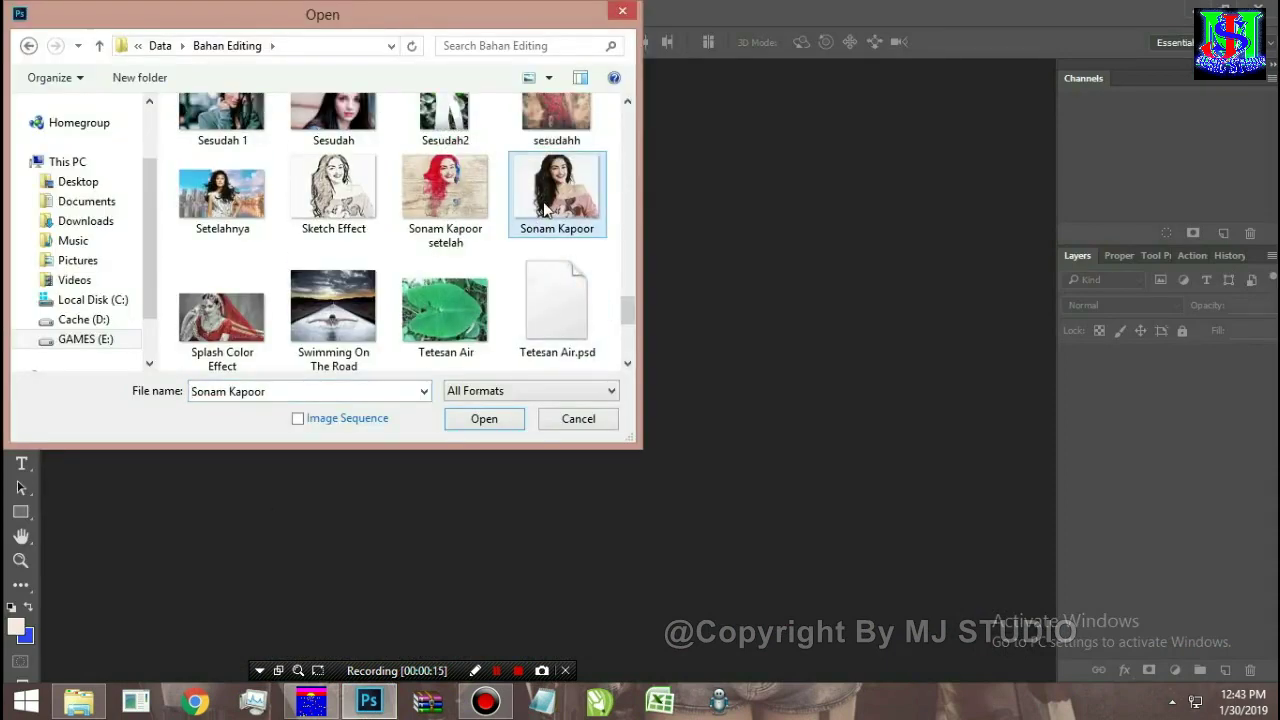
pyautogui.click(484, 419)
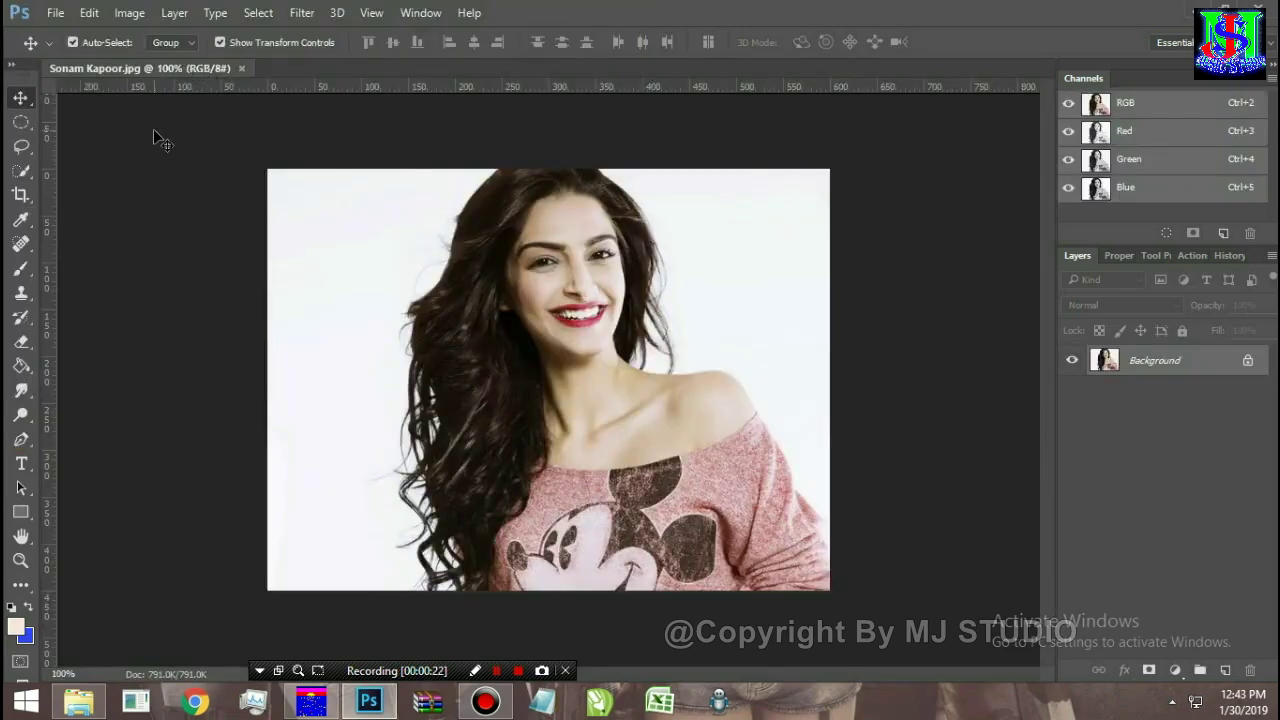
# Step: Convert the background to Layer 0, duplicate it twice, hide the top copy, and reselect Layer 0
pyautogui.doubleClick(1199, 361)
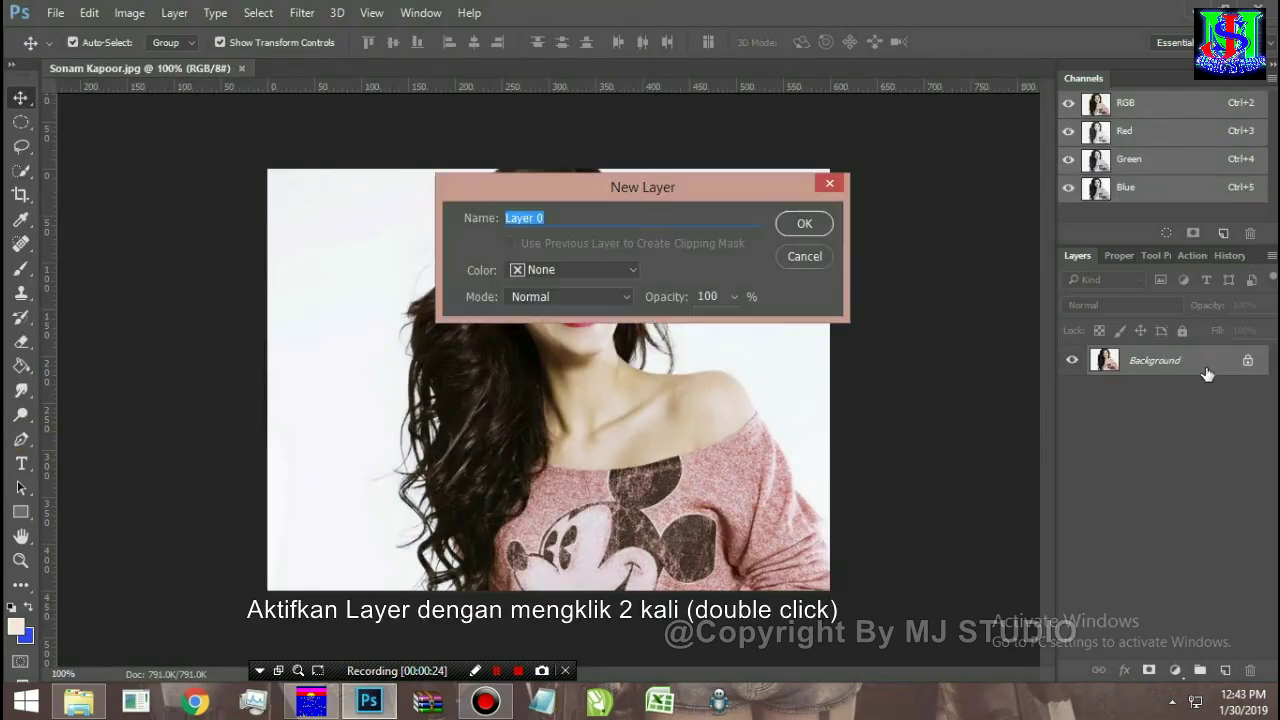
pyautogui.click(812, 230)
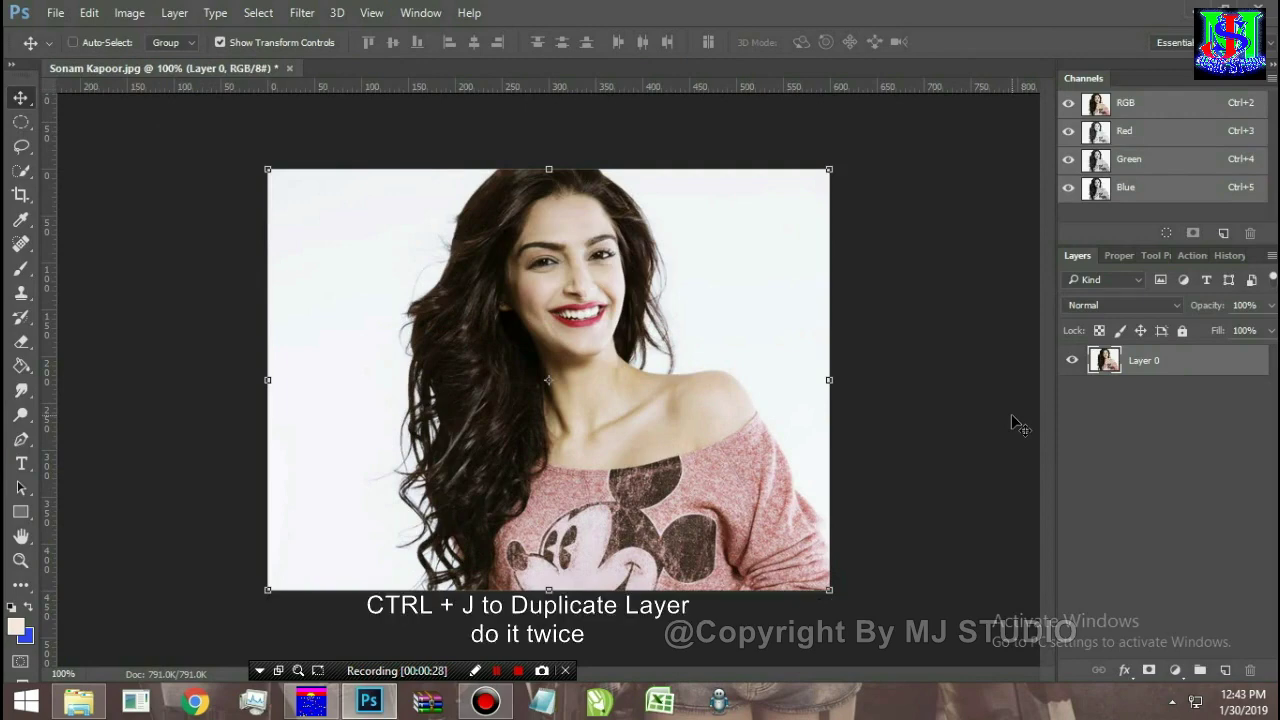
pyautogui.hotkey('ctrl', 'j')
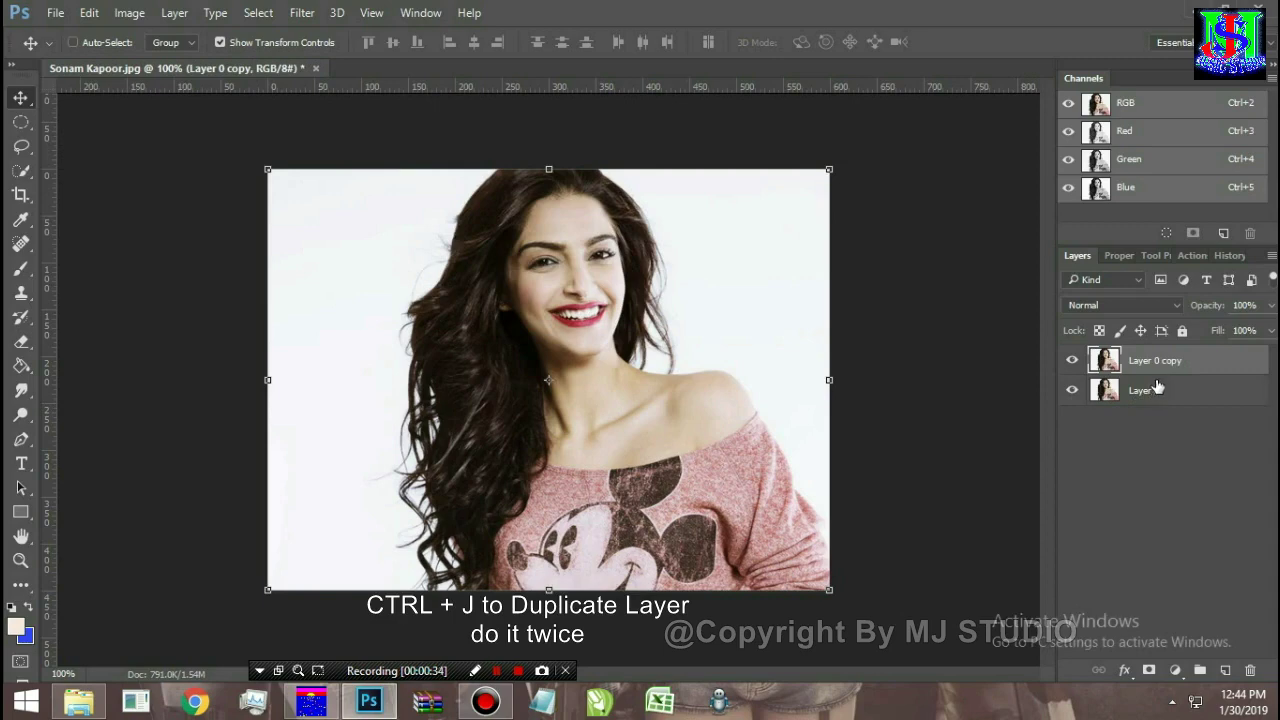
pyautogui.hotkey('ctrl', 'j')
pyautogui.click(1070, 360)
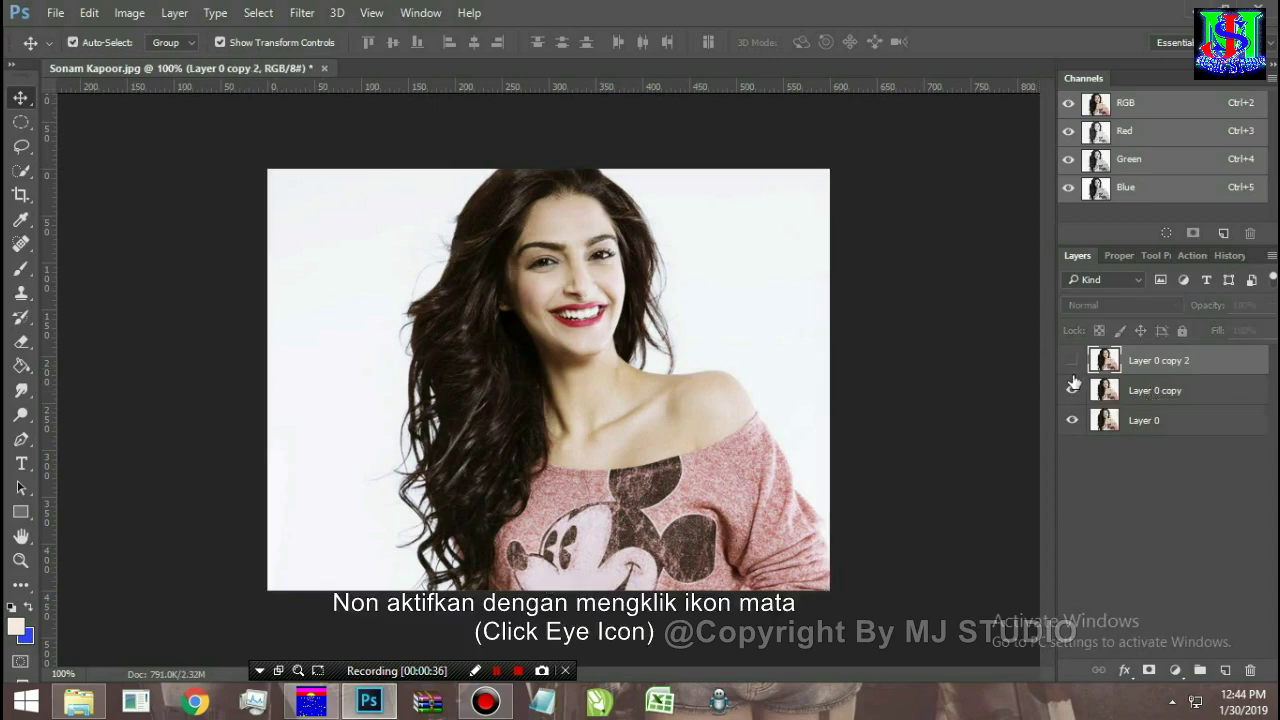
pyautogui.click(1155, 427)
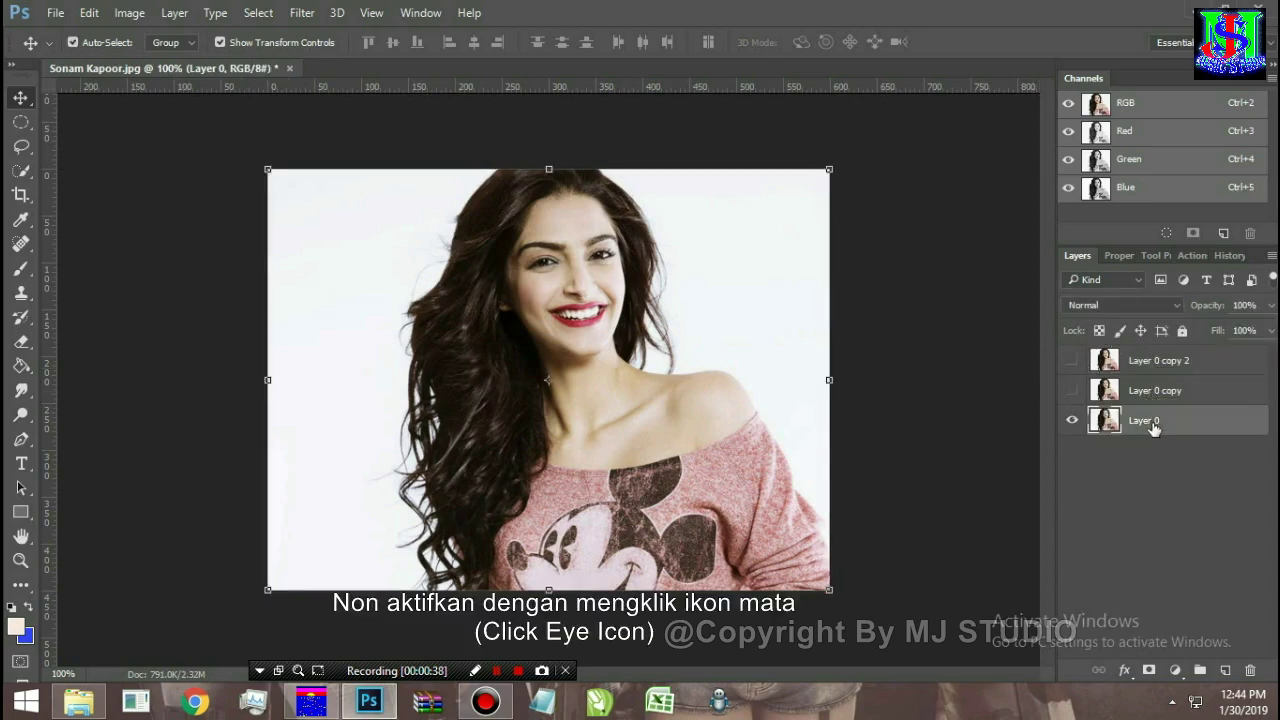
pyautogui.hotkey('ctrl', 'l')
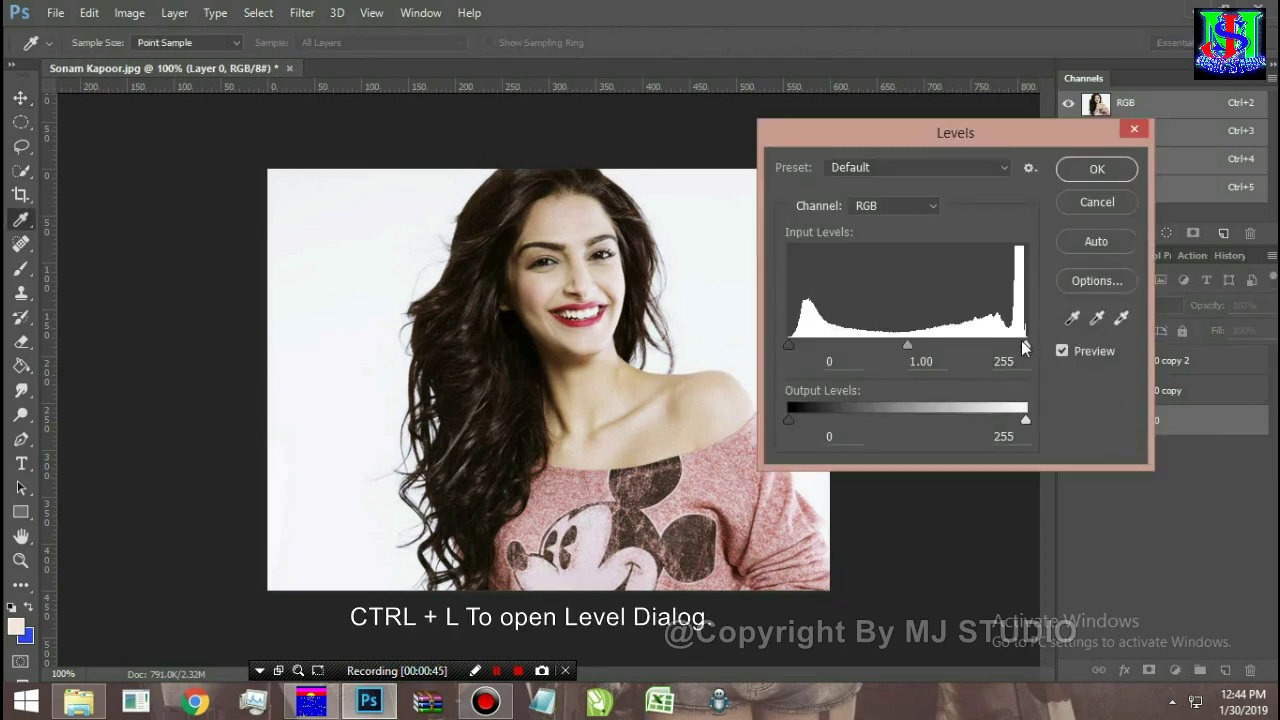
# Step: Apply Levels to Layer 0 with input white 234 and midtone 0.78
pyautogui.moveTo(1025, 349); pyautogui.dragTo(1006, 350)
pyautogui.moveTo(897, 345); pyautogui.dragTo(913, 344)
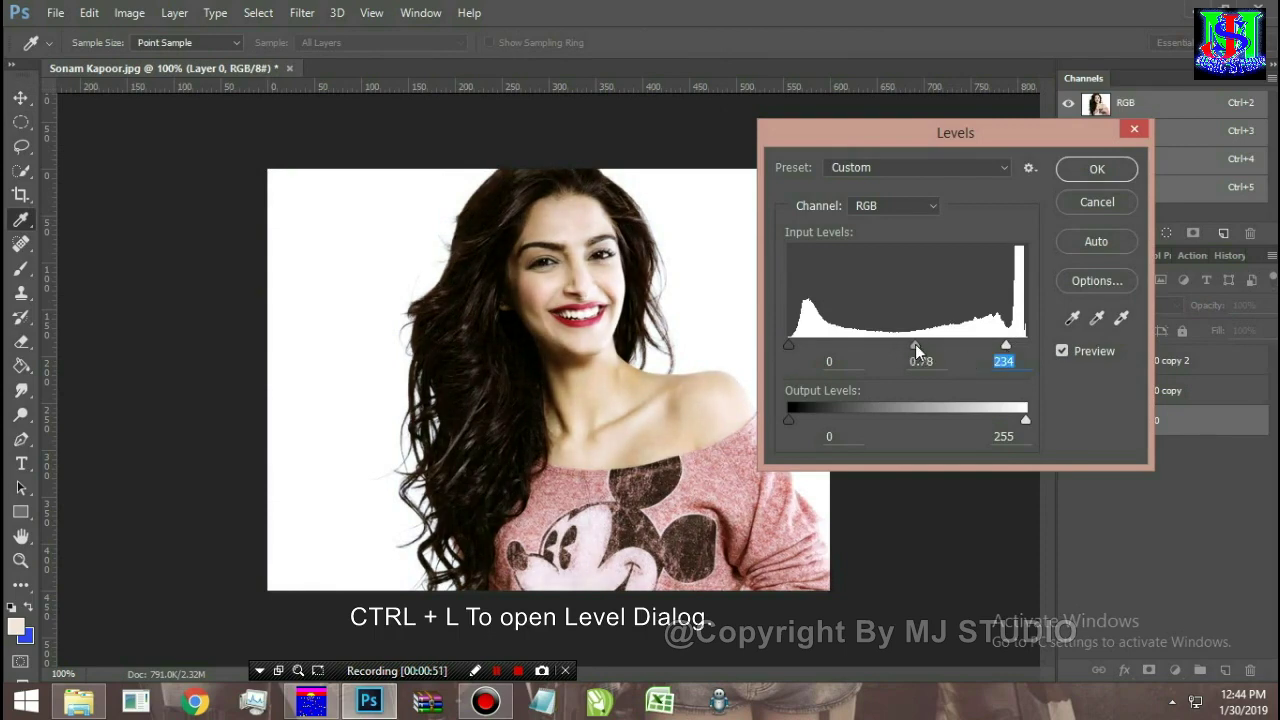
pyautogui.click(915, 345)
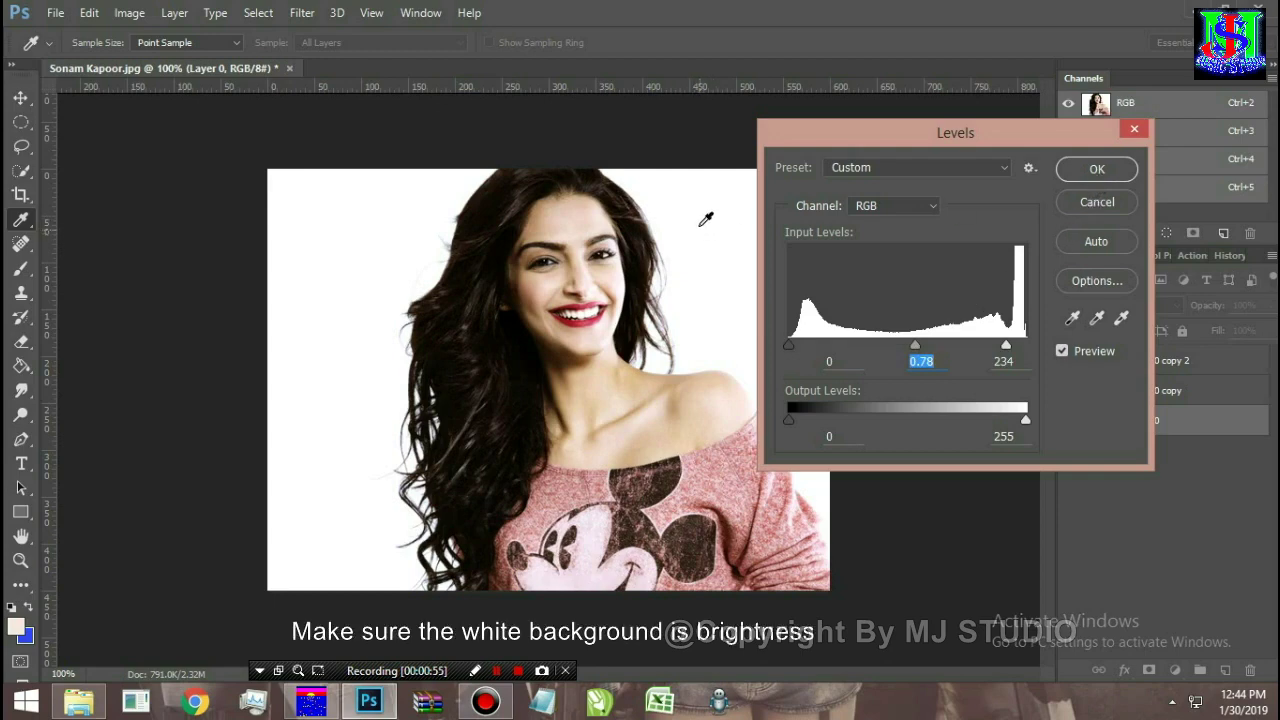
pyautogui.click(1097, 168)
pyautogui.press('v')
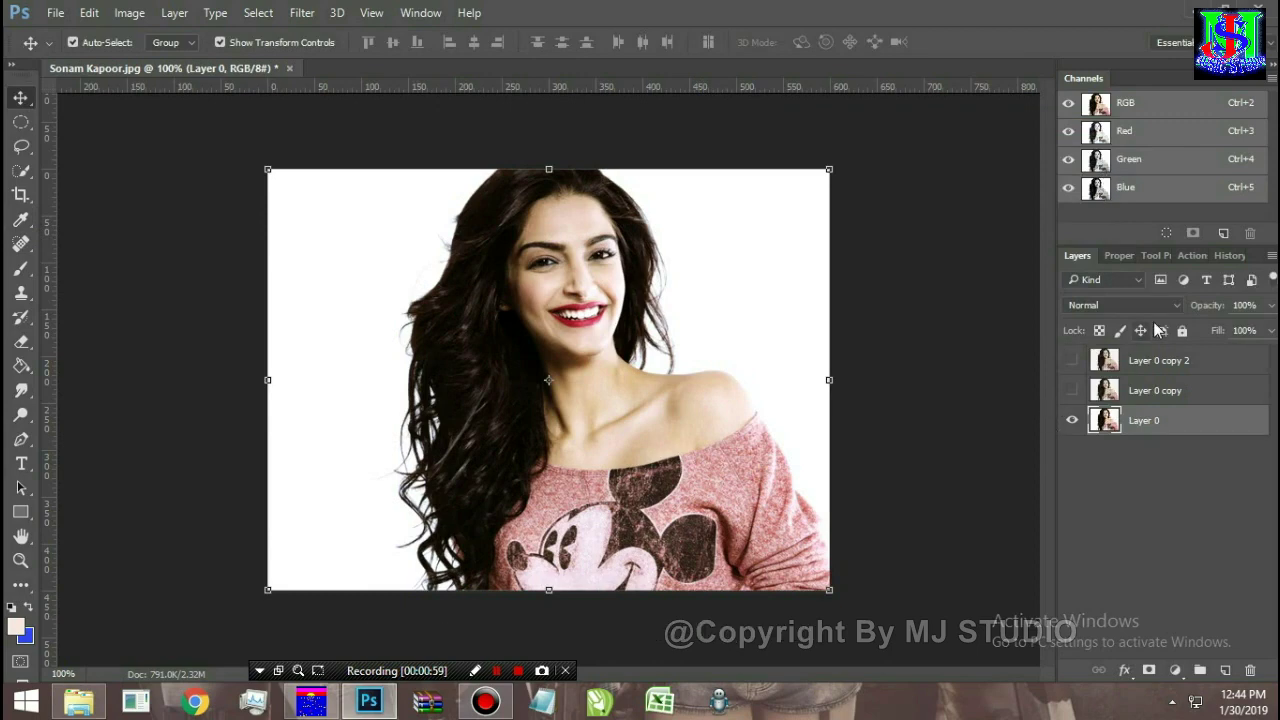
# Step: Set Layer 0 to Multiply and add an empty Layer 1 beneath it
pyautogui.click(1156, 306)
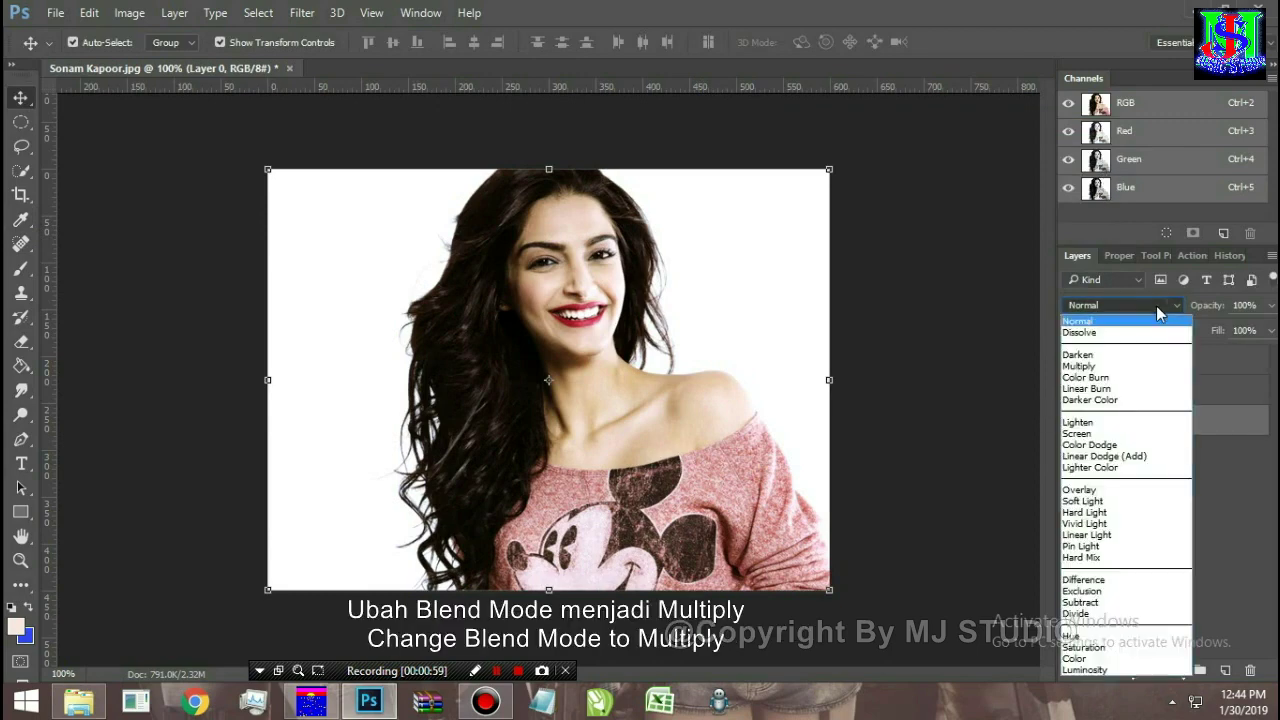
pyautogui.click(1106, 367)
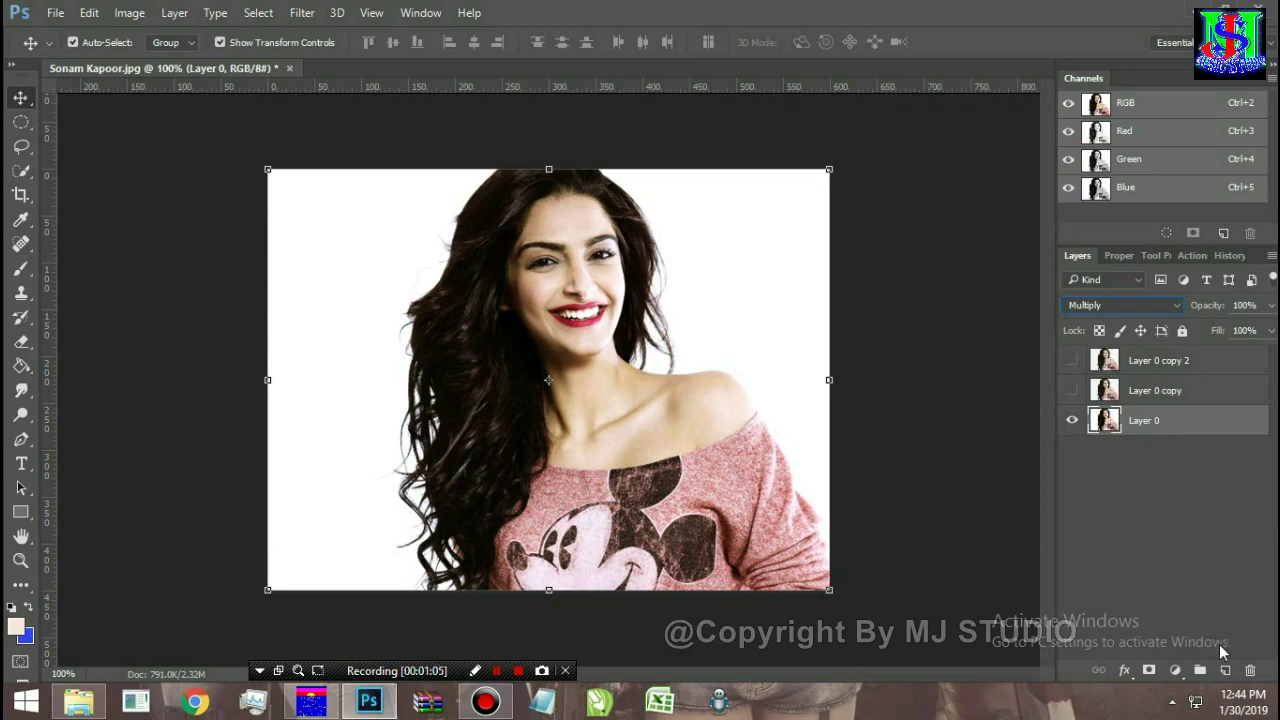
pyautogui.click(1224, 670)
pyautogui.moveTo(1157, 425); pyautogui.dragTo(1154, 466)
# Step: Place bokeh-city-background-1 as an embedded image in the document
pyautogui.click(55, 12)
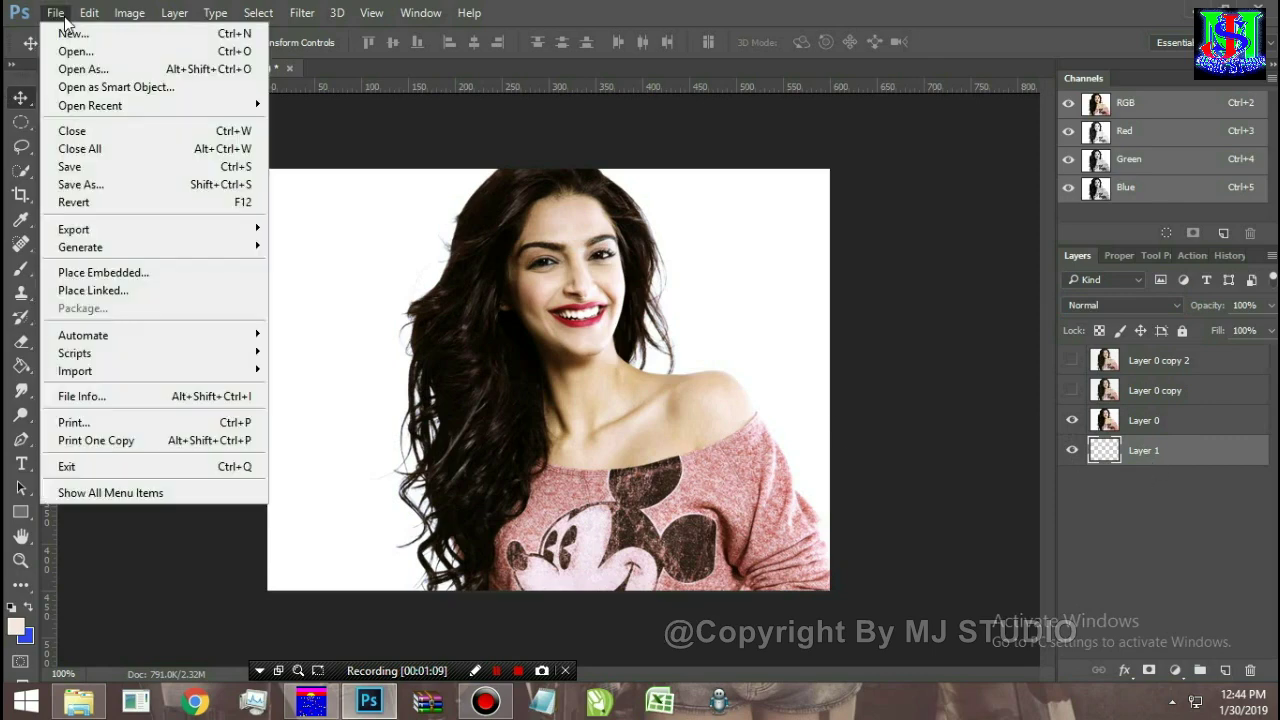
pyautogui.click(122, 274)
pyautogui.scroll(-5, 404, 226)
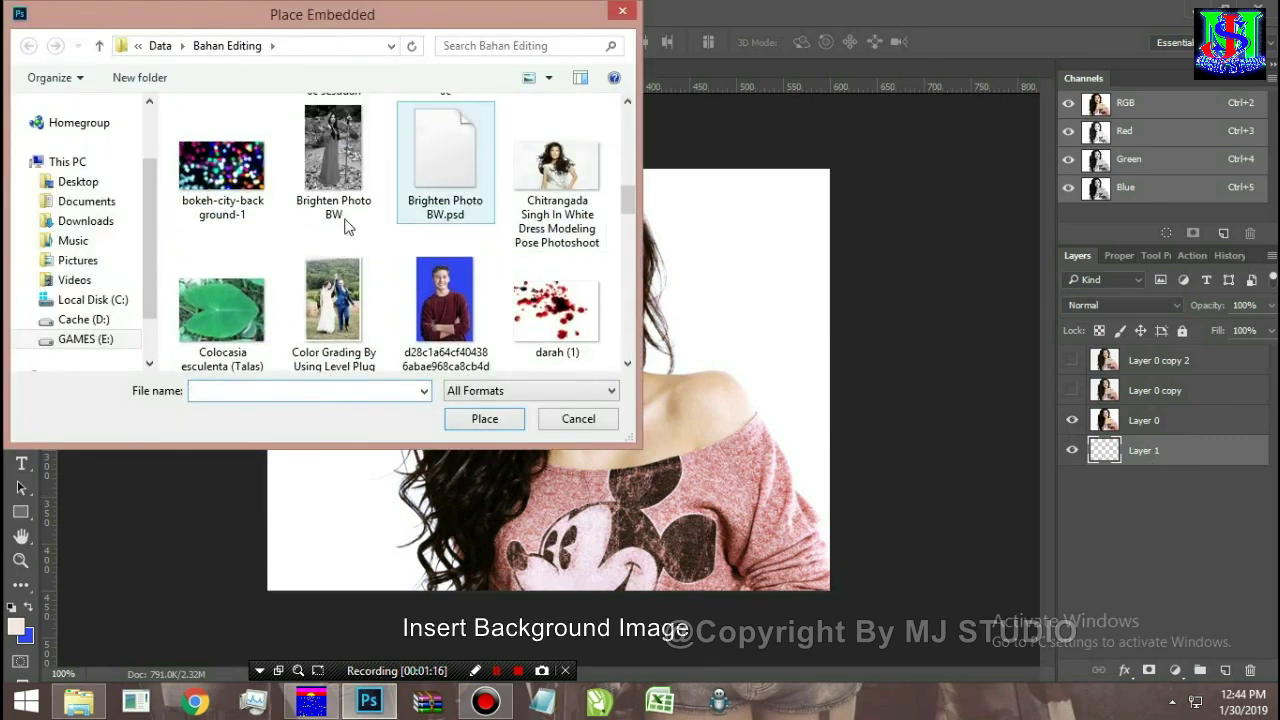
pyautogui.click(221, 170)
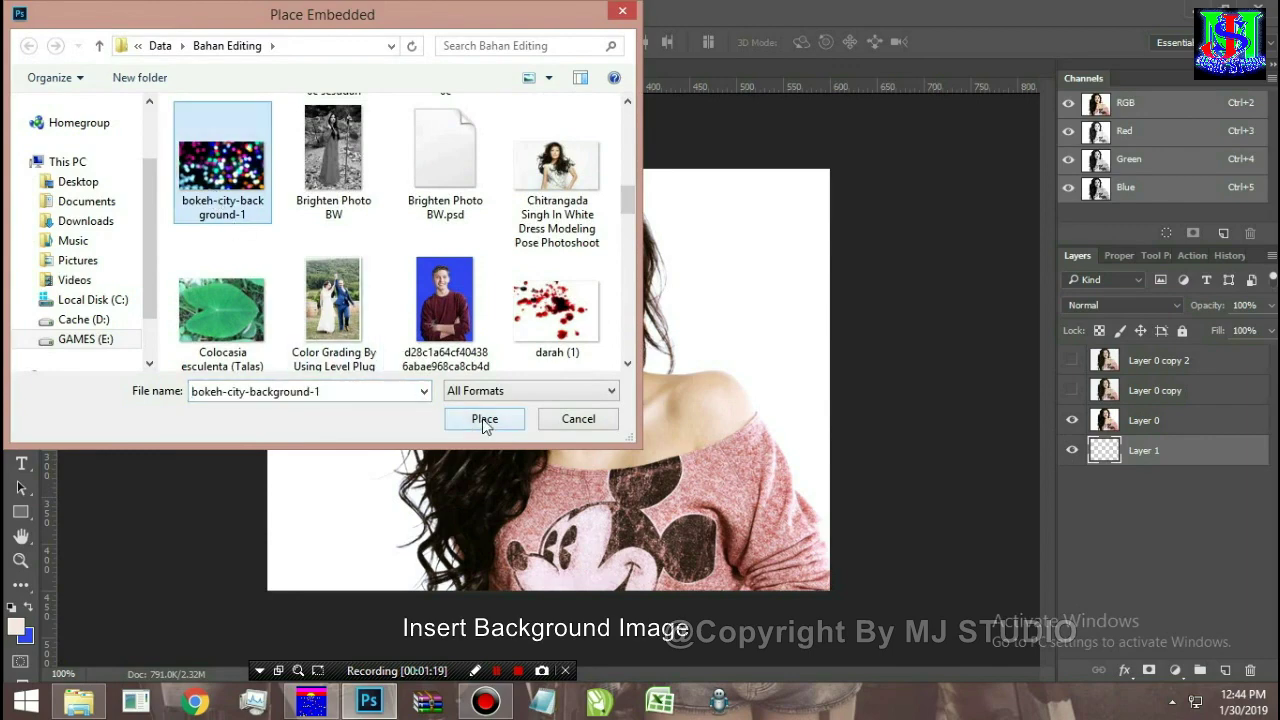
pyautogui.click(484, 419)
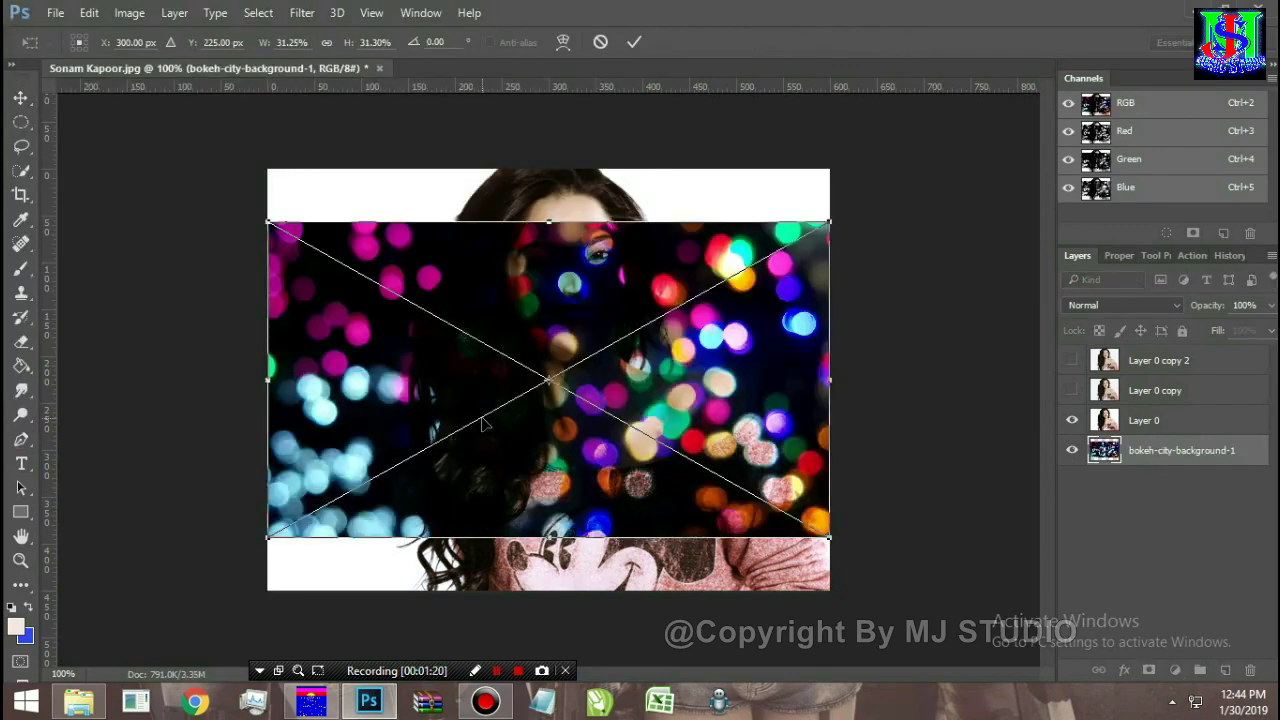
pyautogui.press('Return')
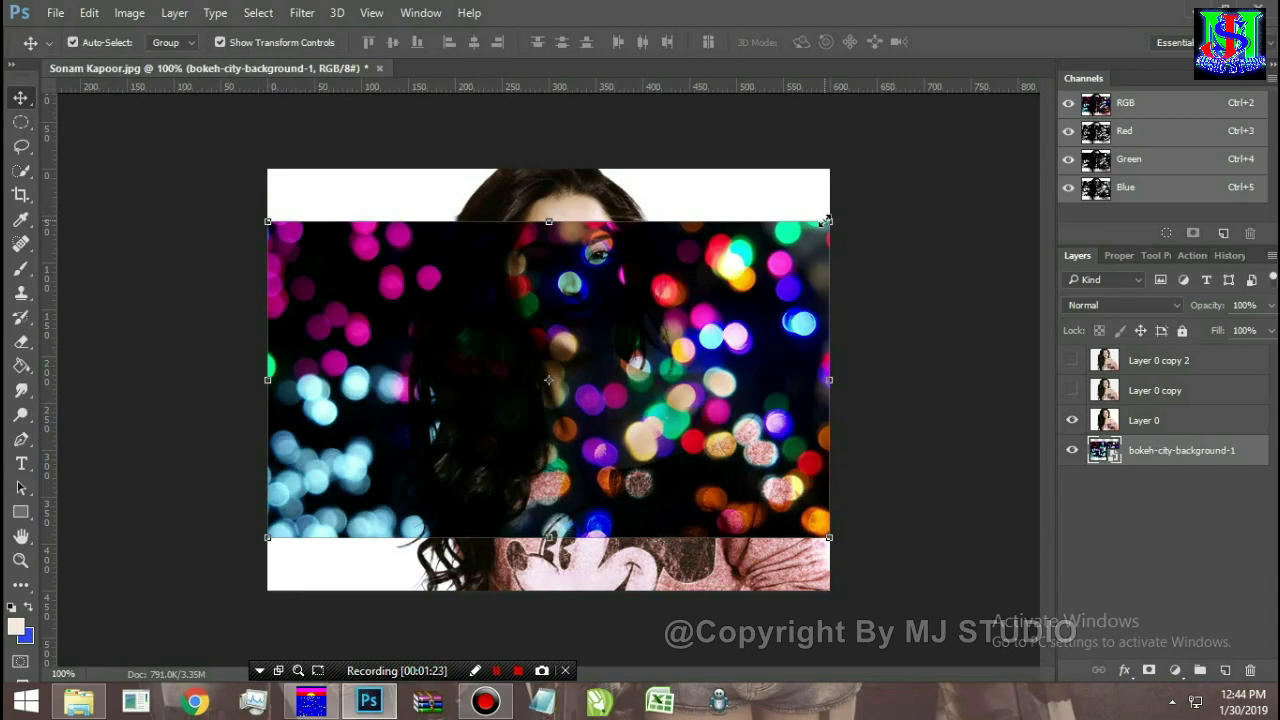
# Step: Scale the bokeh image until it covers the whole canvas
pyautogui.moveTo(825, 220); pyautogui.dragTo(906, 178)
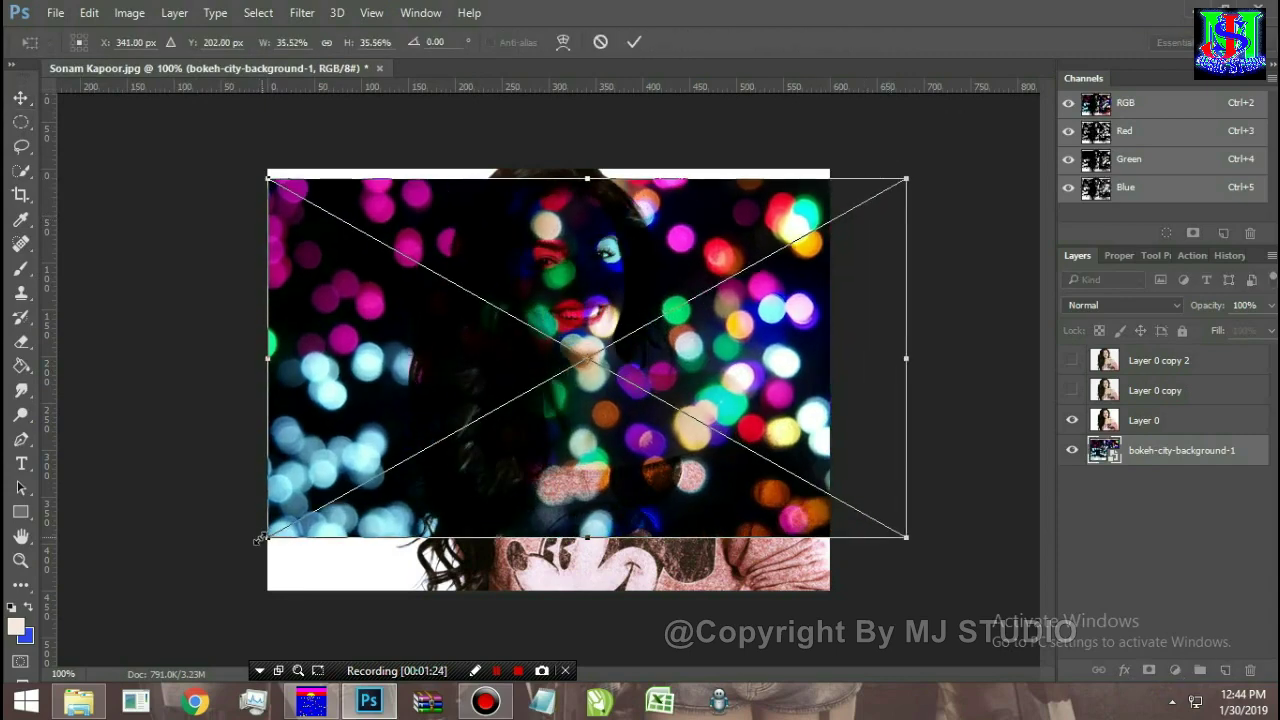
pyautogui.moveTo(266, 537); pyautogui.dragTo(182, 585)
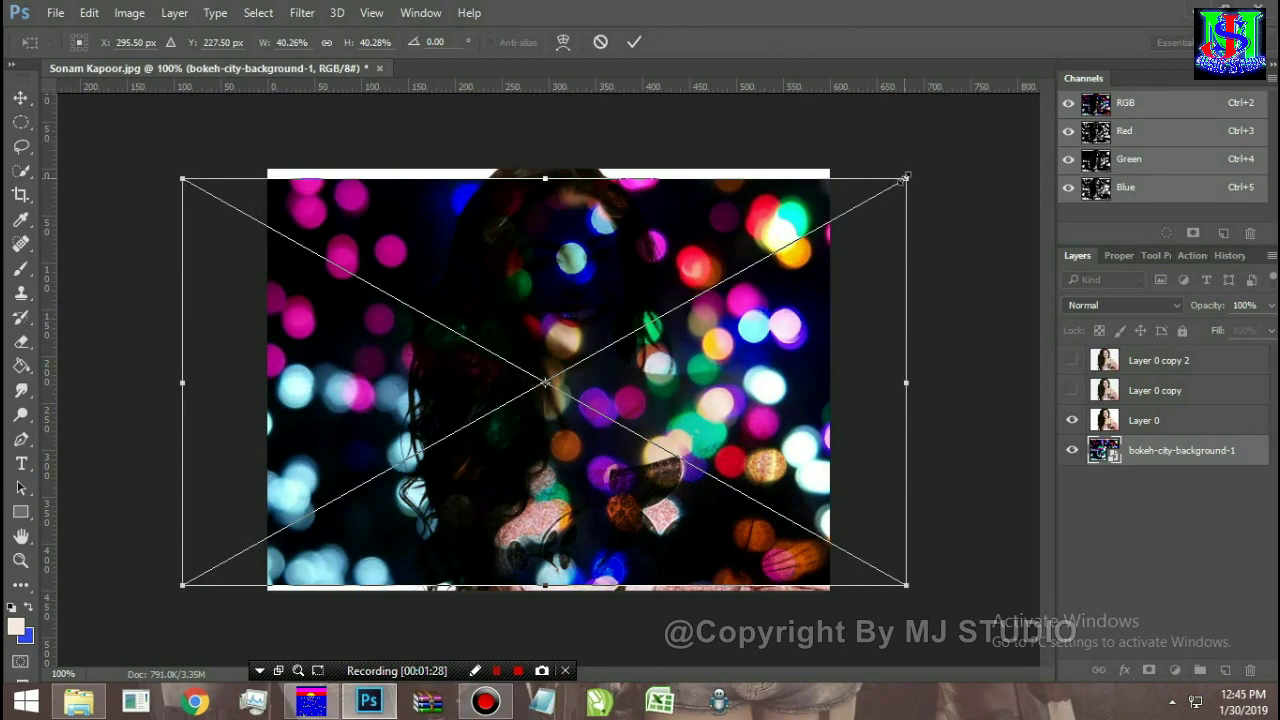
pyautogui.moveTo(905, 178); pyautogui.dragTo(932, 160)
pyautogui.press('Return')
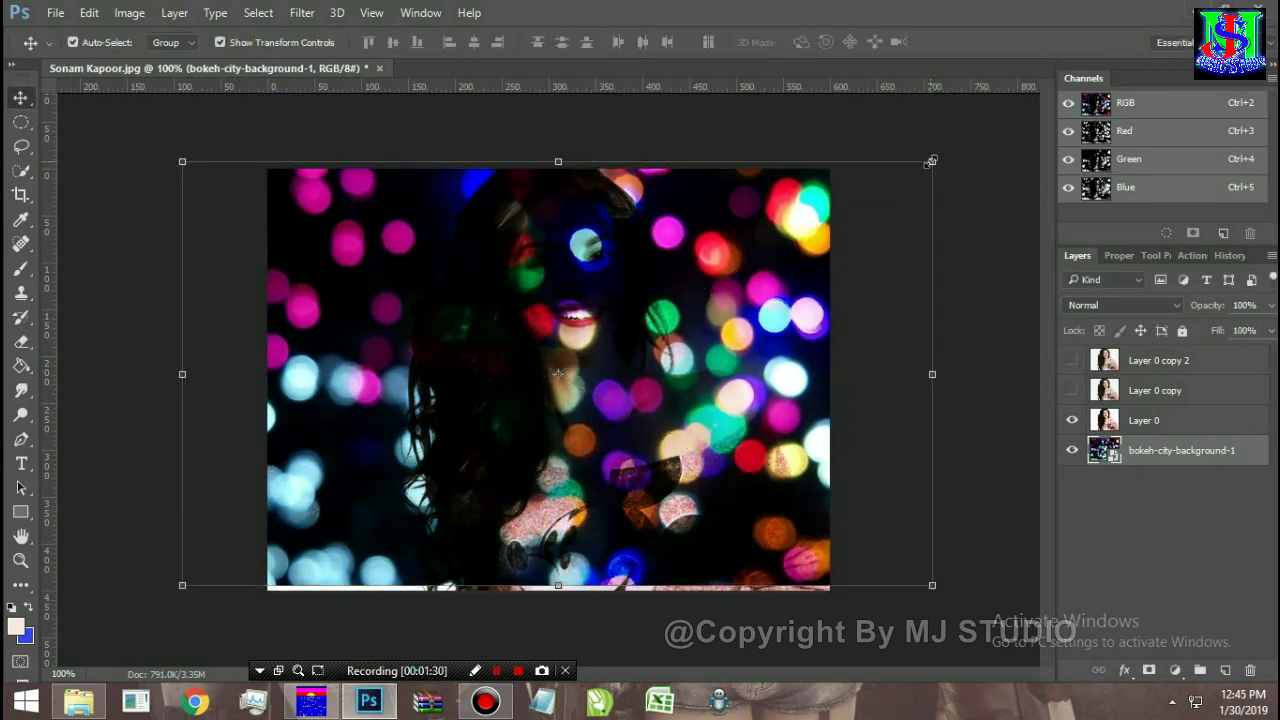
pyautogui.click(966, 310)
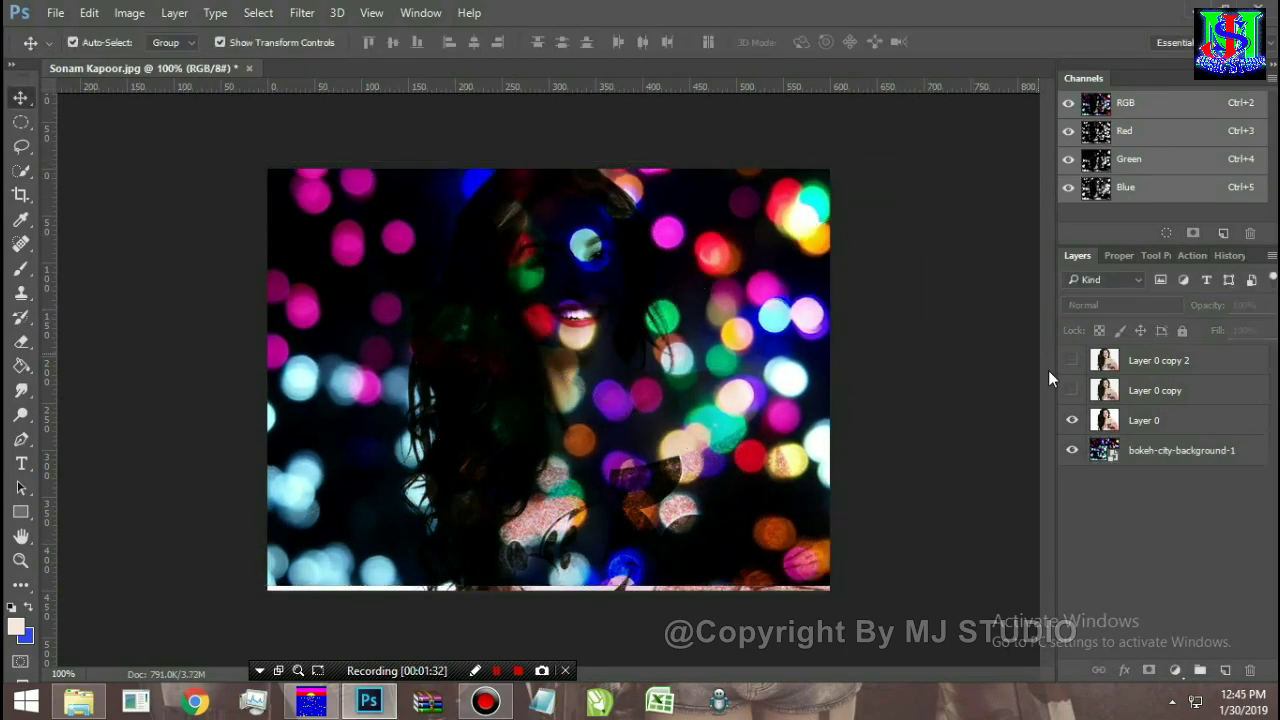
# Step: Show Layer 0 copy and add a layer mask to it
pyautogui.click(1073, 391)
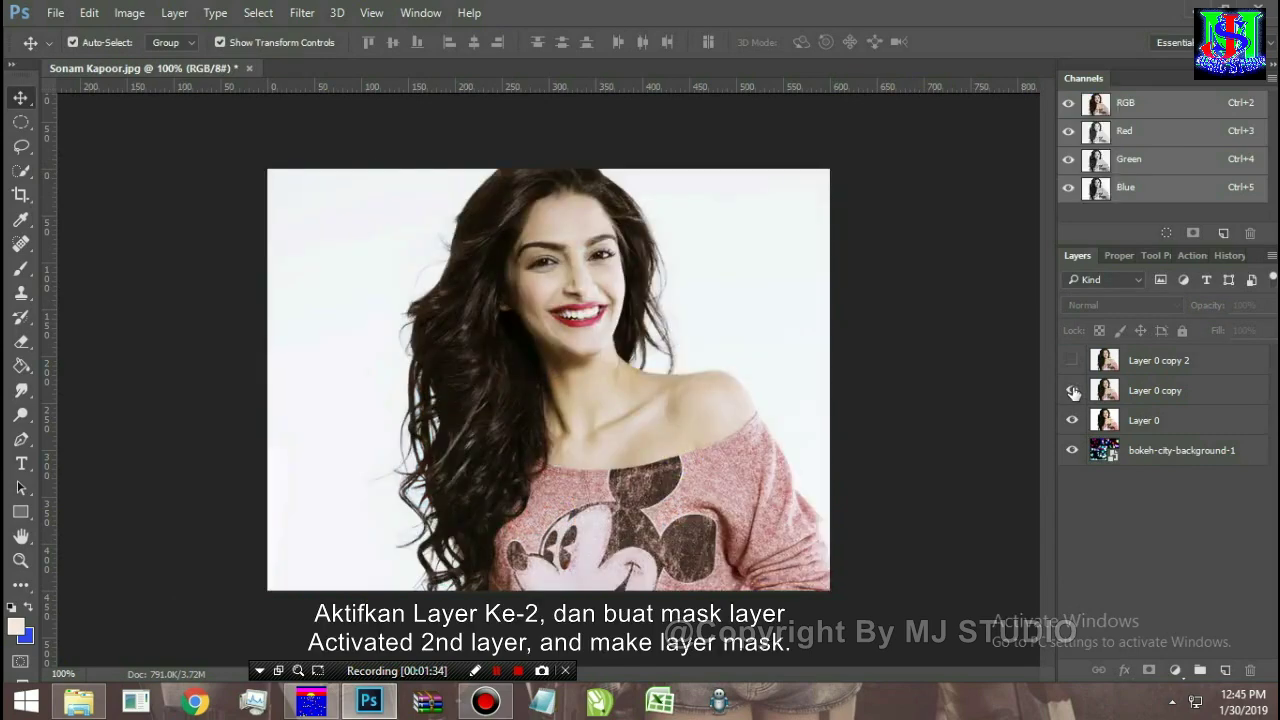
pyautogui.click(1165, 400)
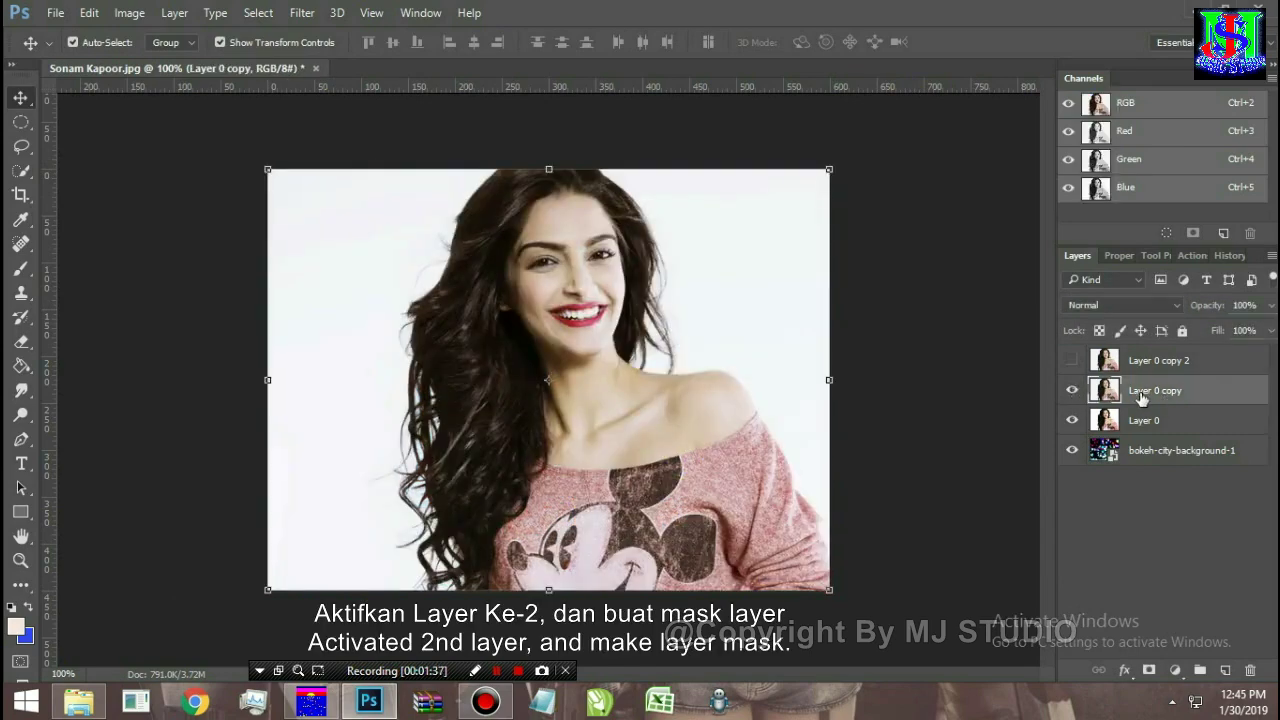
pyautogui.click(1149, 671)
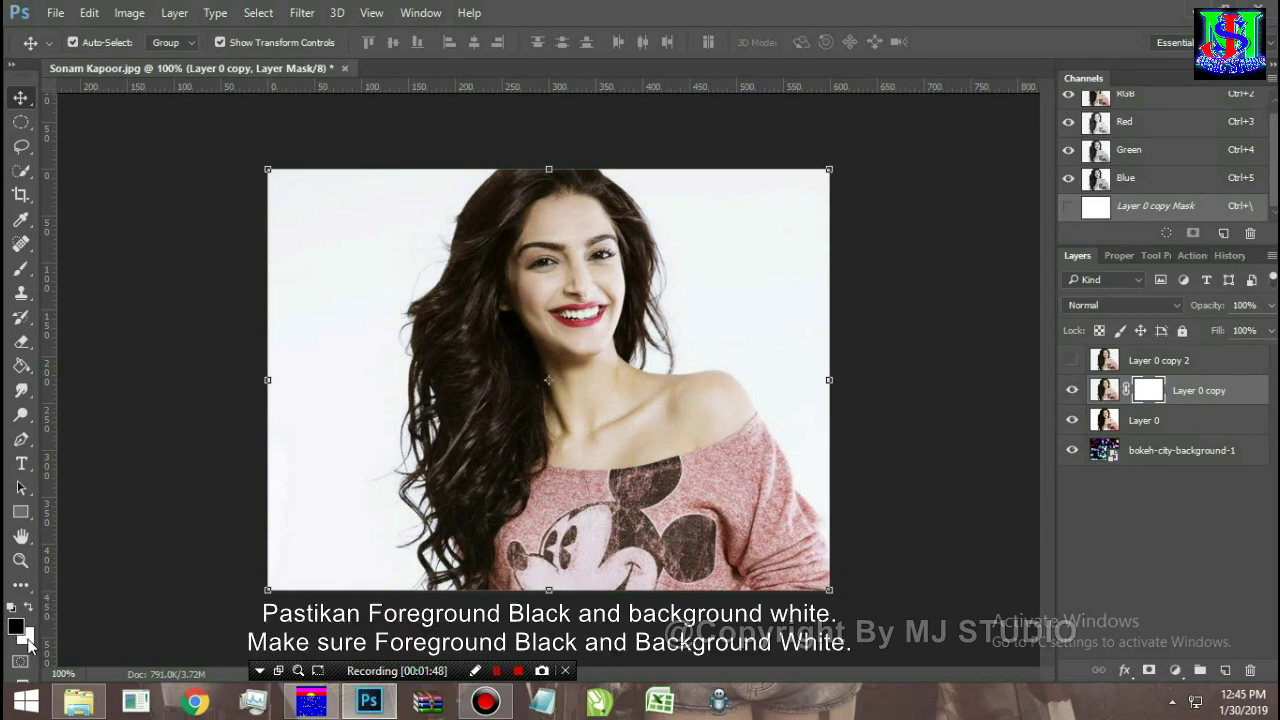
# Step: Brush out a patch of the mask beside the lower-left hair
pyautogui.click(22, 270)
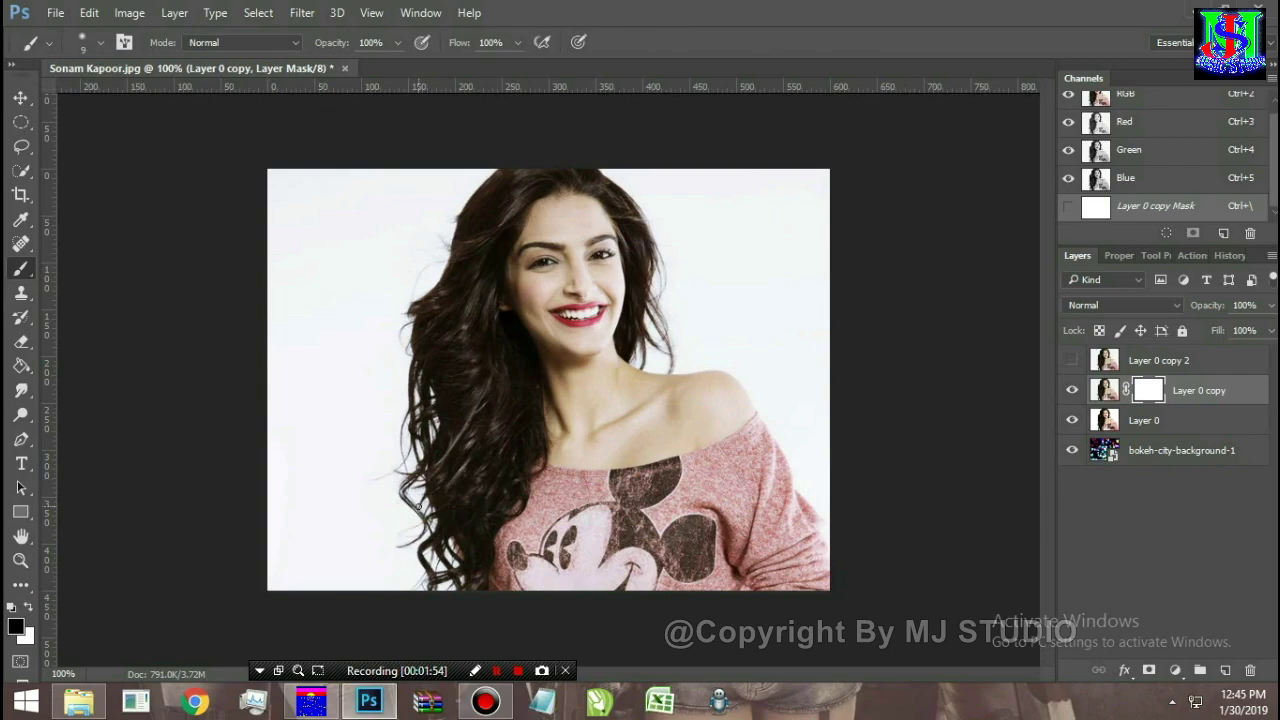
pyautogui.scroll(1, 418, 506)
pyautogui.scroll(2, 418, 506)
pyautogui.scroll(2, 494, 551)
pyautogui.moveTo(534, 350); pyautogui.dragTo(553, 247)
pyautogui.scroll(2, 450, 483)
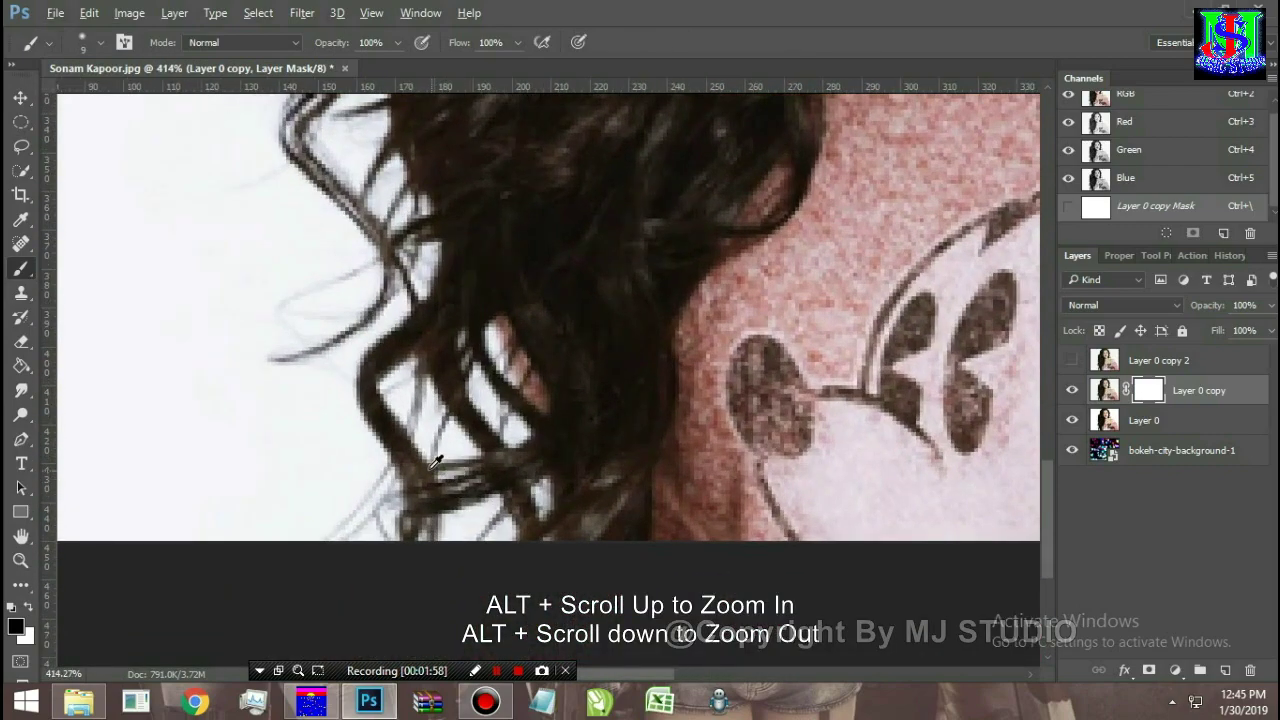
pyautogui.scroll(-1, 435, 463)
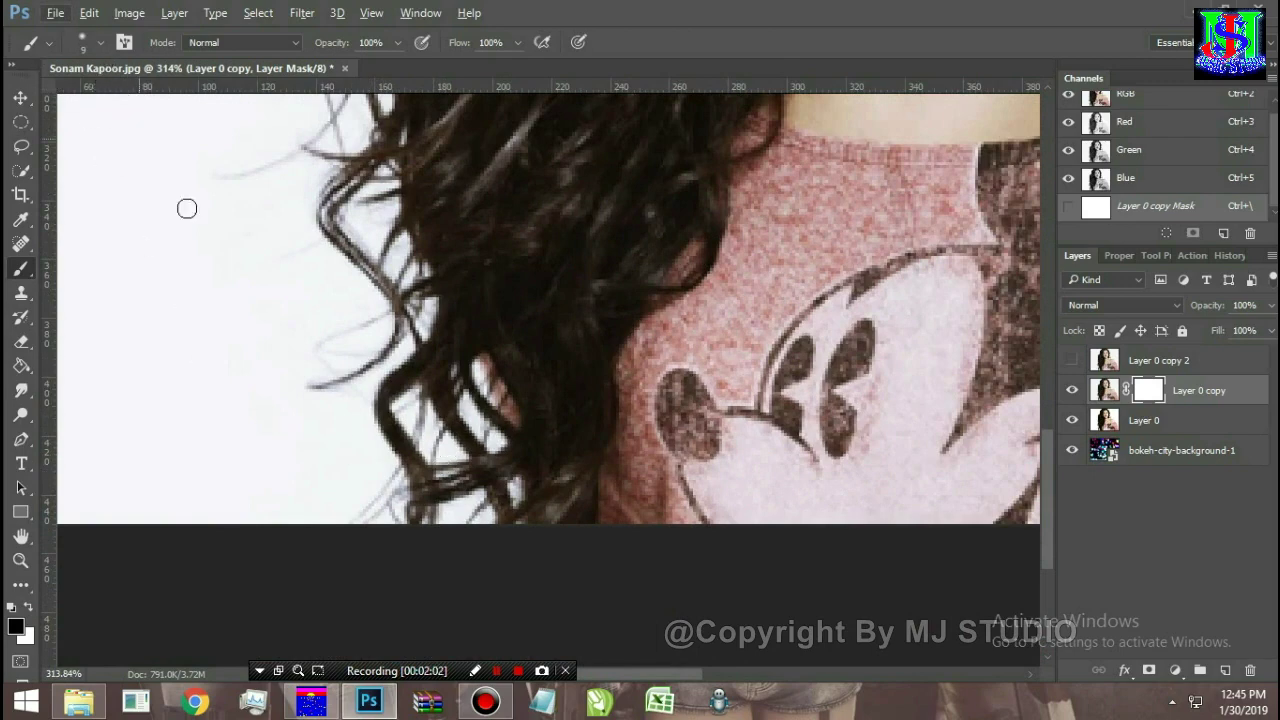
pyautogui.moveTo(351, 528)
pyautogui.mouseDown()
pyautogui.moveTo(344, 482)
pyautogui.moveTo(339, 510)
pyautogui.moveTo(337, 491)
pyautogui.moveTo(351, 429)
pyautogui.moveTo(337, 410)
pyautogui.moveTo(324, 500)
pyautogui.moveTo(329, 414)
pyautogui.mouseUp()
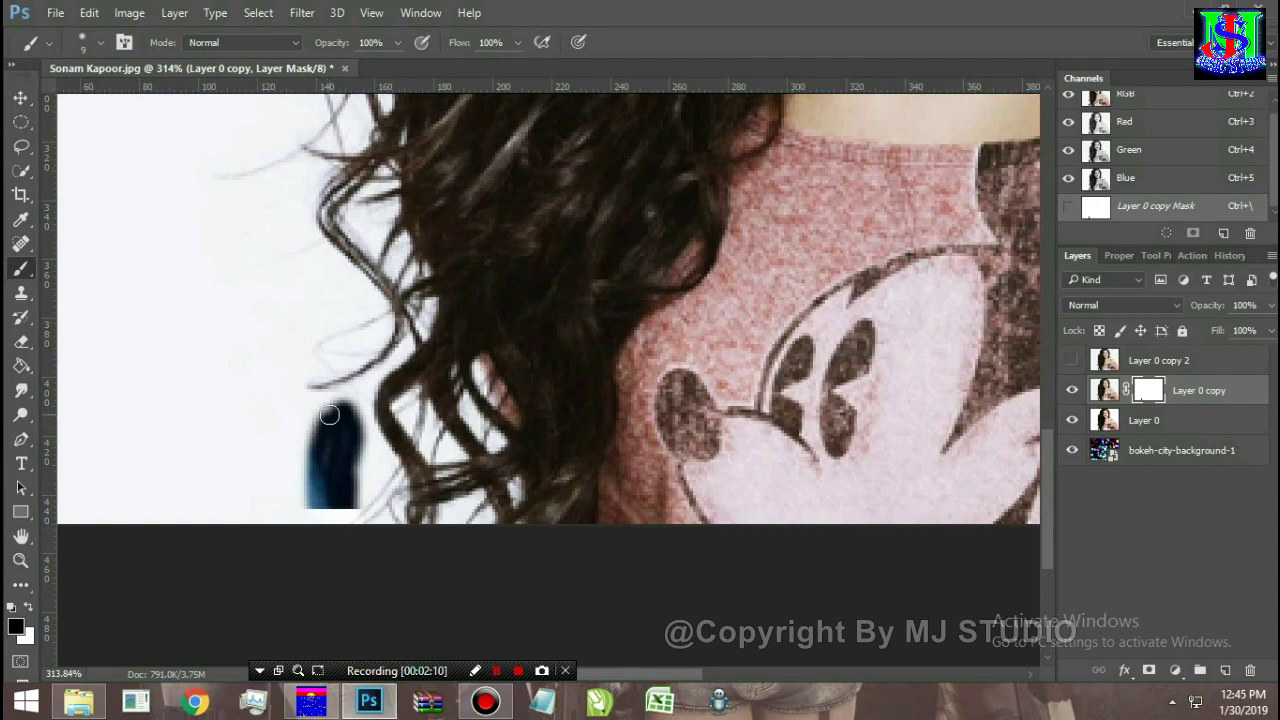
# Step: Retarget Layer 0 copy's mask and paint more of it along the lower hair edge
pyautogui.click(1173, 453)
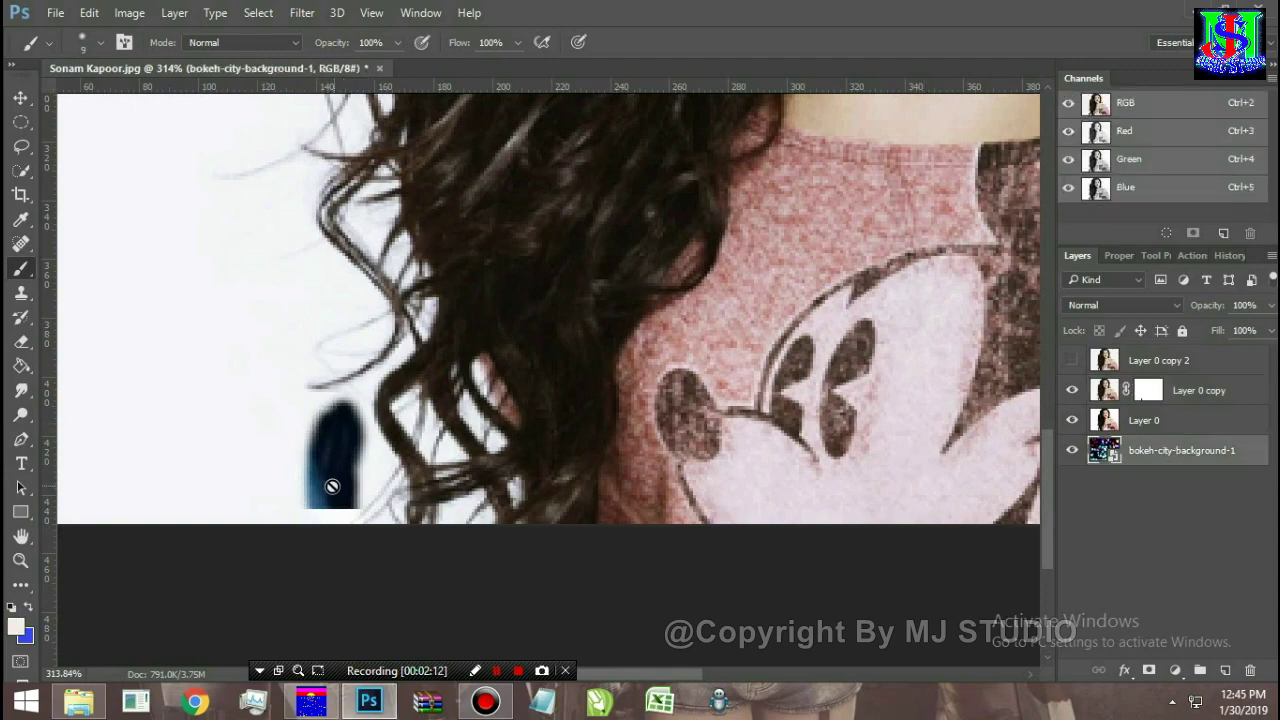
pyautogui.scroll(-3, 334, 483)
pyautogui.scroll(-3, 338, 480)
pyautogui.press('v')
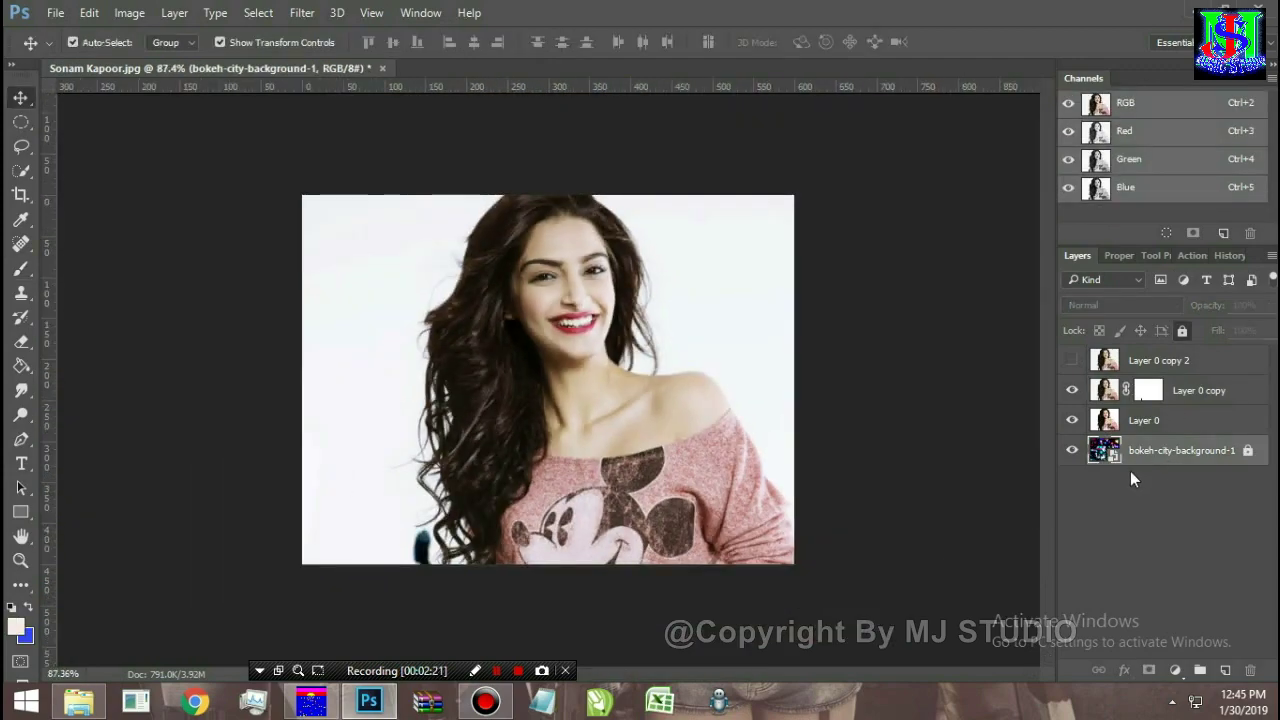
pyautogui.click(1150, 391)
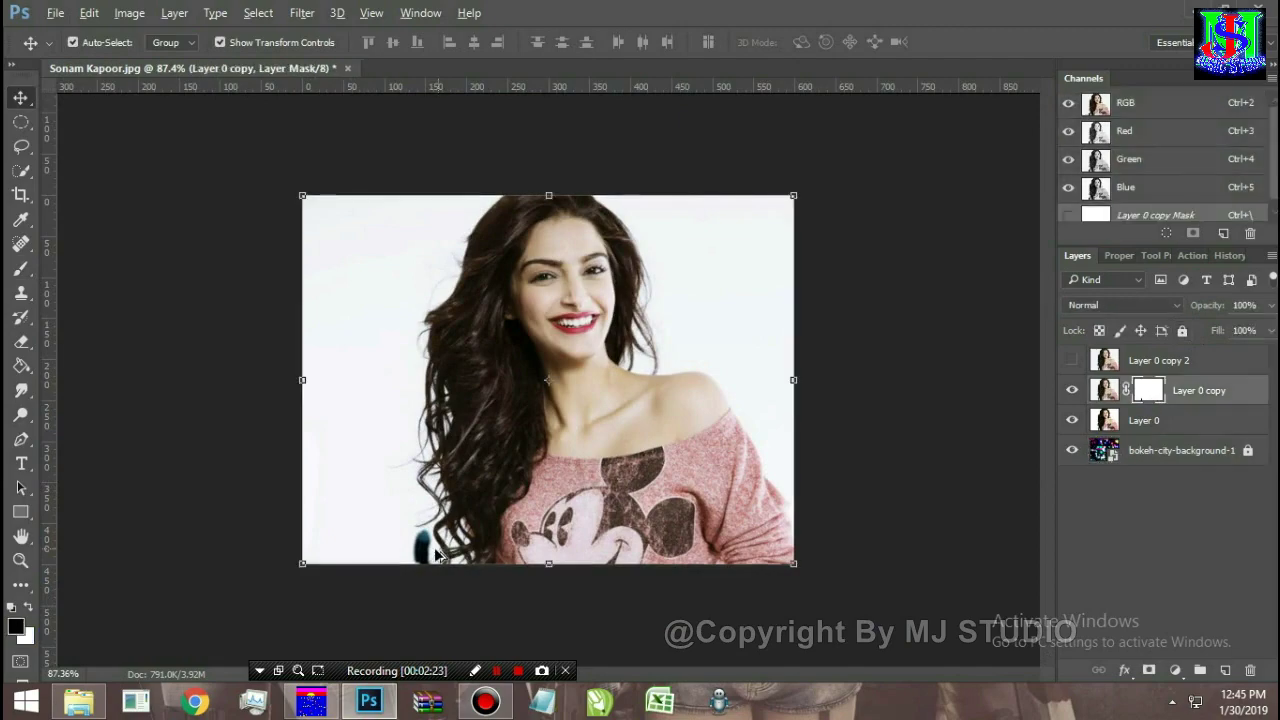
pyautogui.scroll(2, 430, 558)
pyautogui.scroll(2, 428, 560)
pyautogui.scroll(1, 428, 560)
pyautogui.scroll(2, 400, 520)
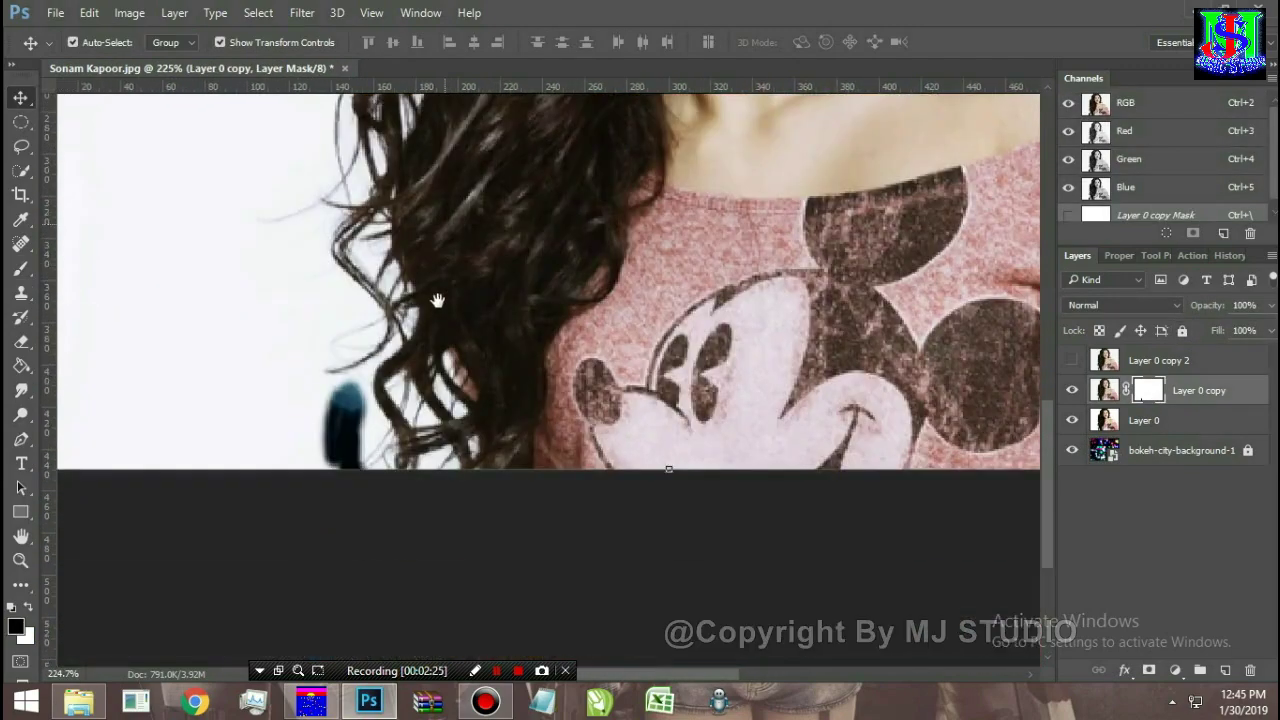
pyautogui.scroll(1, 340, 430)
pyautogui.scroll(1, 336, 426)
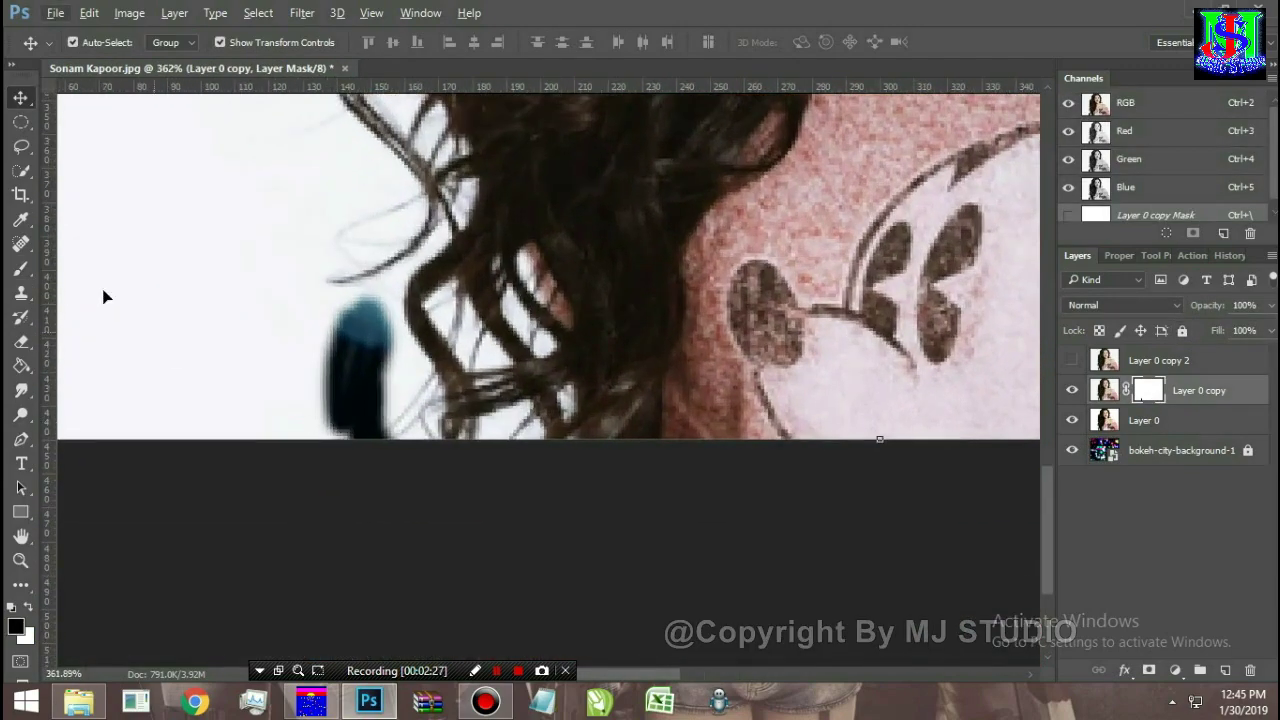
pyautogui.click(20, 272)
pyautogui.moveTo(355, 438)
pyautogui.mouseDown()
pyautogui.moveTo(329, 423)
pyautogui.moveTo(390, 426)
pyautogui.moveTo(415, 366)
pyautogui.moveTo(395, 310)
pyautogui.moveTo(396, 381)
pyautogui.moveTo(395, 300)
pyautogui.moveTo(440, 240)
pyautogui.moveTo(335, 305)
pyautogui.moveTo(372, 280)
pyautogui.moveTo(320, 290)
pyautogui.moveTo(398, 228)
pyautogui.moveTo(405, 175)
pyautogui.moveTo(378, 204)
pyautogui.mouseUp()
# Step: Target the Layer 0 copy image instead of its mask
pyautogui.scroll(-2, 380, 215)
pyautogui.scroll(-3, 383, 230)
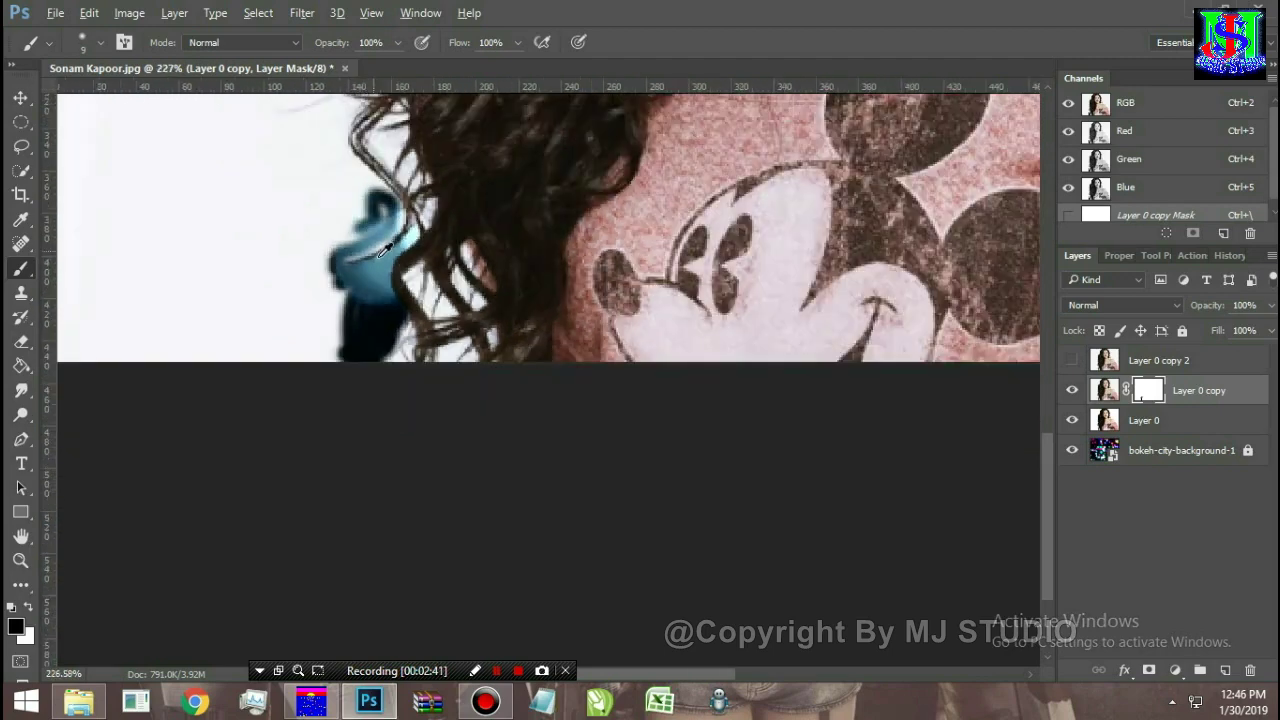
pyautogui.scroll(-3, 386, 245)
pyautogui.scroll(-3, 389, 261)
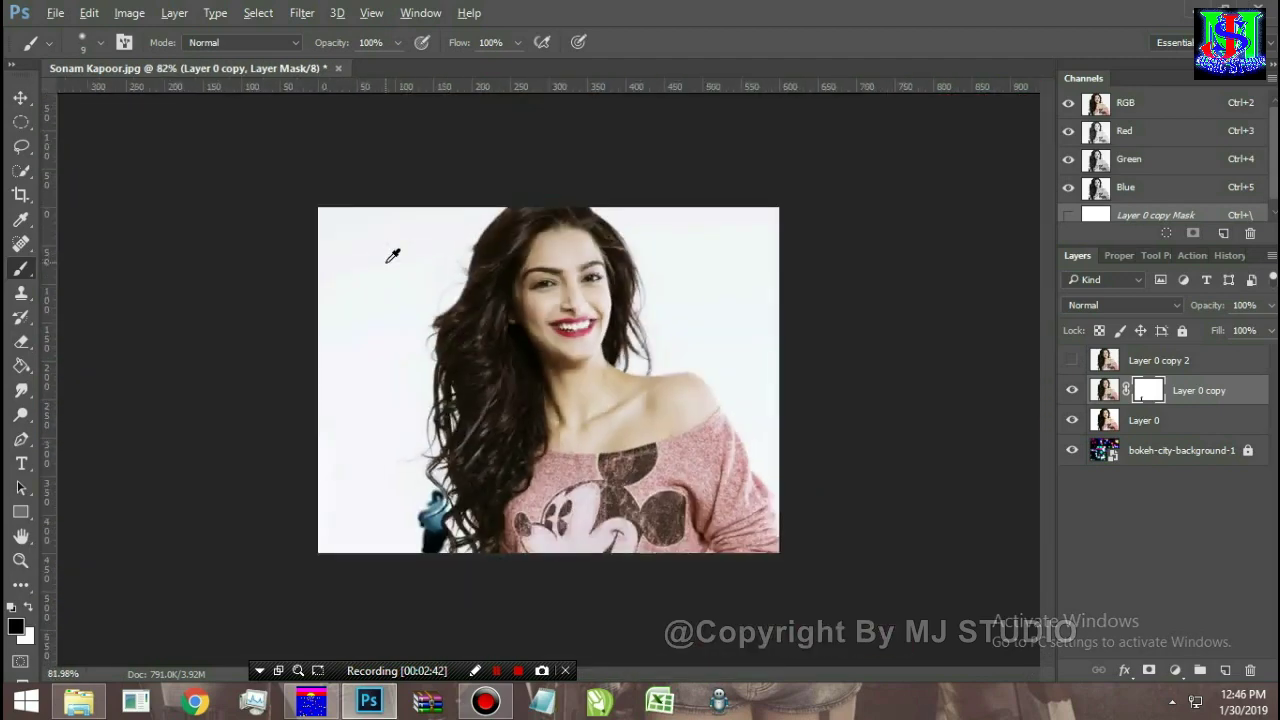
pyautogui.click(1105, 398)
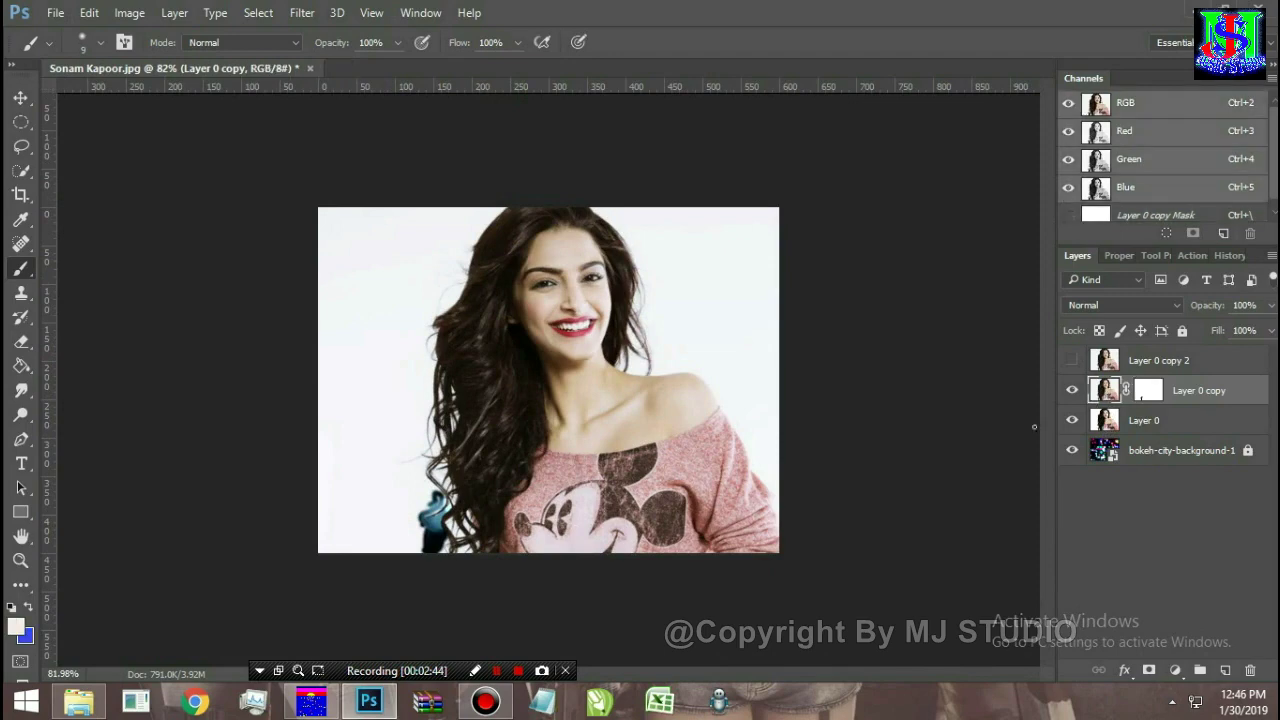
pyautogui.click(21, 438)
# Step: Trace a pen path from the image bottom up the hair's left edge toward the head top
pyautogui.scroll(2, 427, 590)
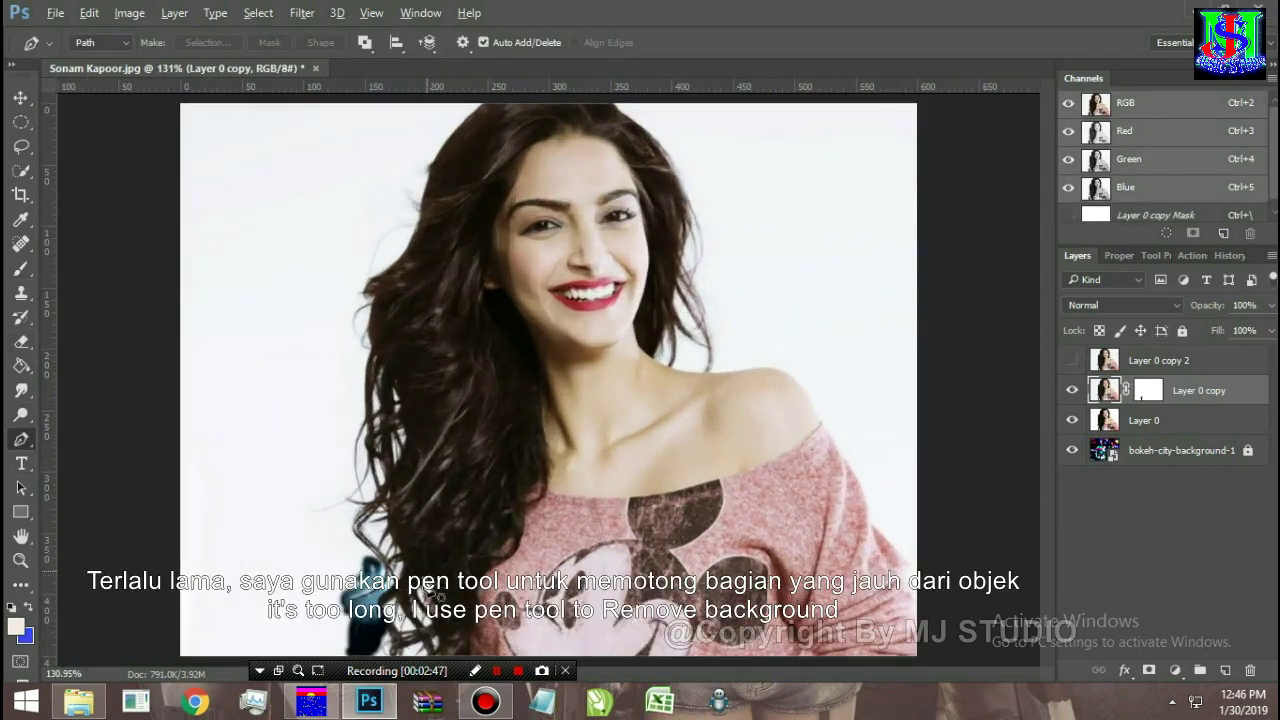
pyautogui.scroll(2, 432, 495)
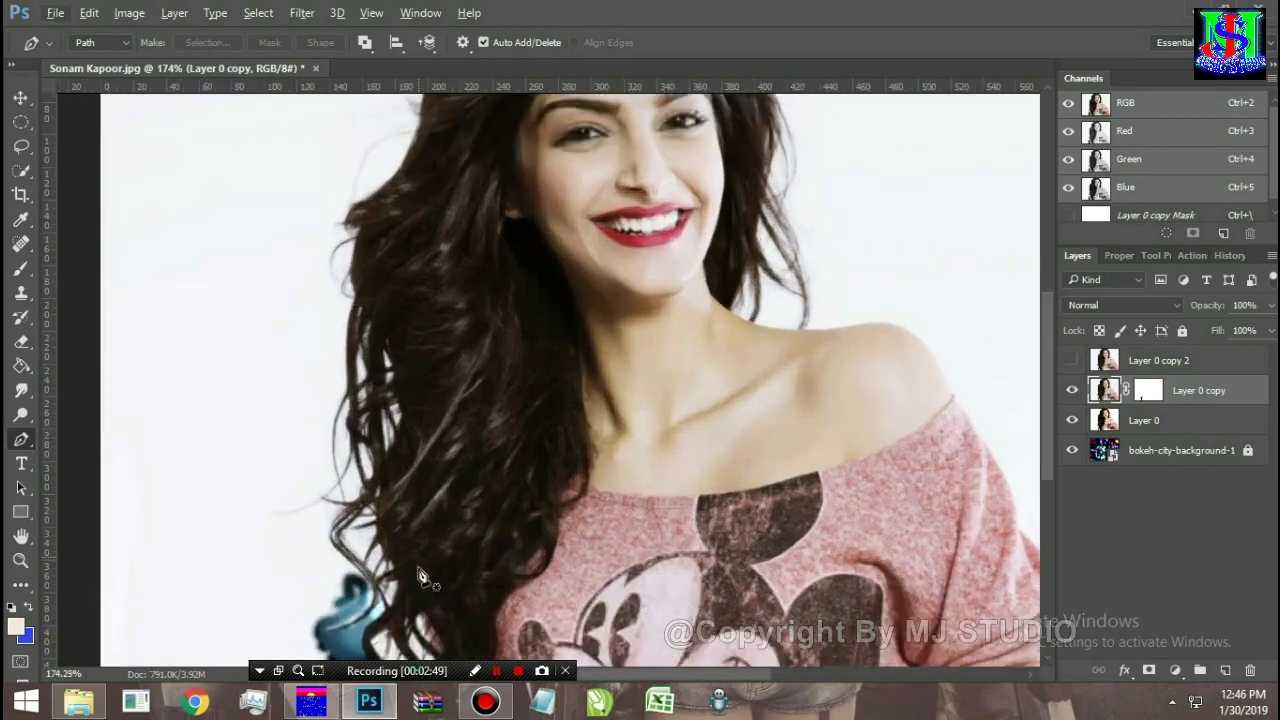
pyautogui.scroll(-3, 420, 570)
pyautogui.click(399, 536)
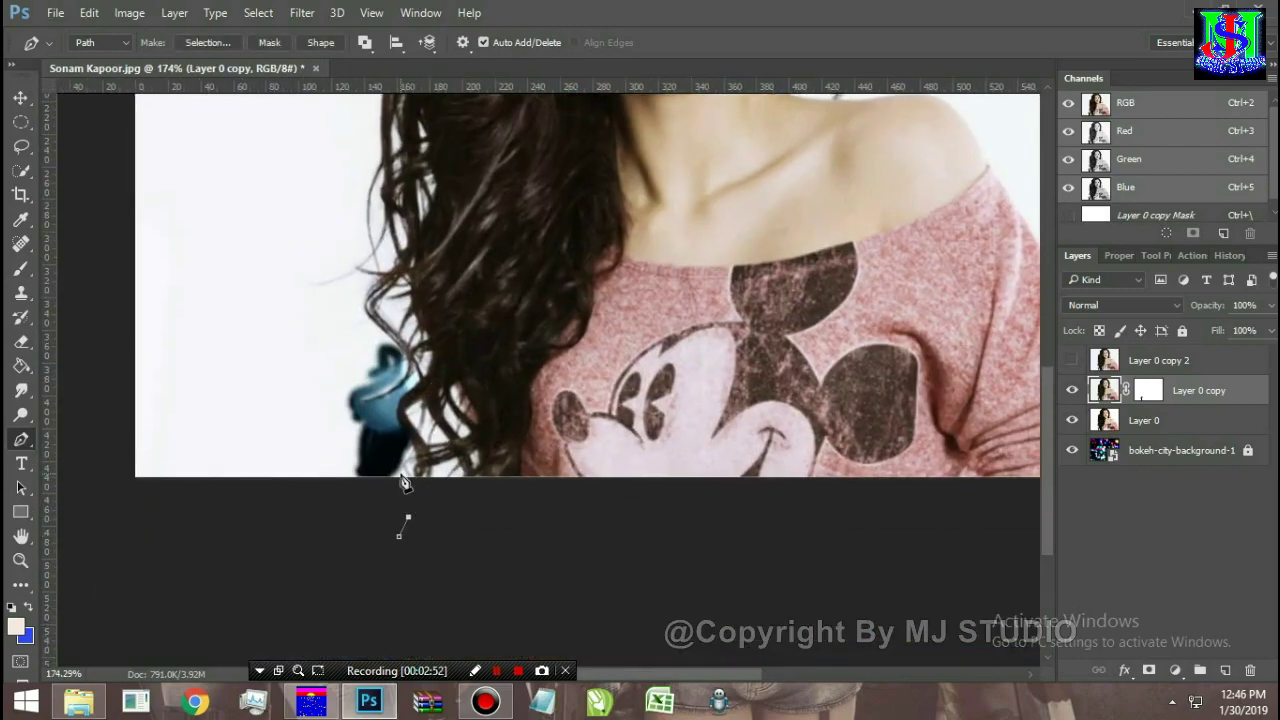
pyautogui.click(382, 415)
pyautogui.click(350, 405)
pyautogui.click(368, 370)
pyautogui.click(382, 342)
pyautogui.click(310, 280)
pyautogui.click(343, 250)
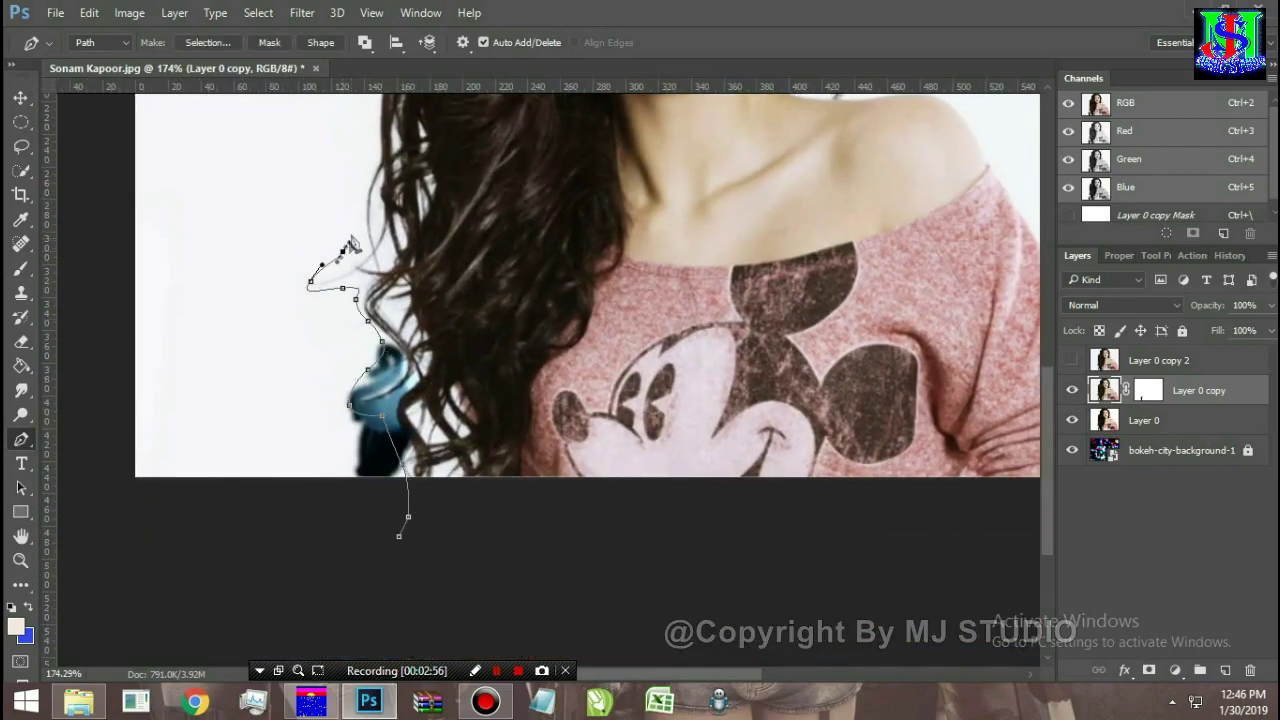
pyautogui.click(358, 219)
pyautogui.scroll(5, 330, 300)
pyautogui.click(330, 410)
pyautogui.click(337, 336)
pyautogui.click(322, 260)
pyautogui.click(352, 191)
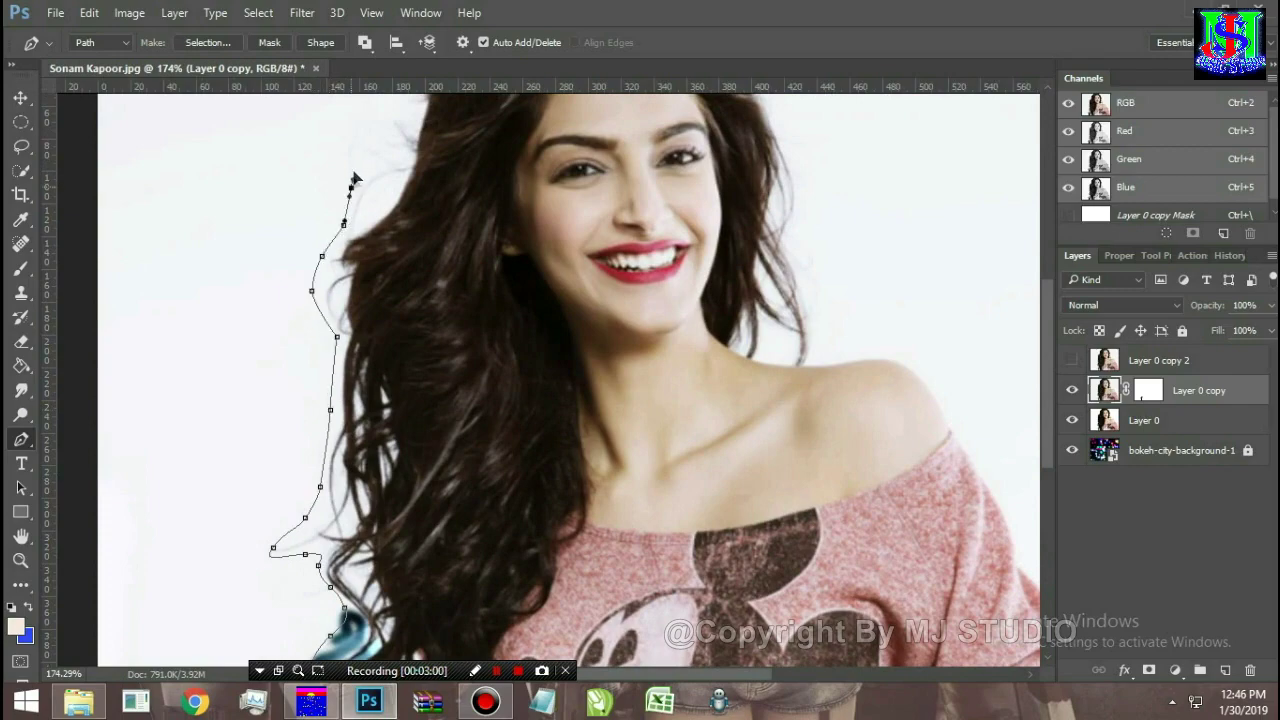
pyautogui.click(366, 161)
# Step: Extend the path over the top of the head and down the right side to the shoulder
pyautogui.scroll(3, 380, 160)
pyautogui.click(397, 276)
pyautogui.click(438, 222)
pyautogui.click(467, 196)
pyautogui.click(524, 165)
pyautogui.click(700, 165)
pyautogui.click(739, 210)
pyautogui.click(807, 328)
pyautogui.click(822, 487)
pyautogui.click(815, 540)
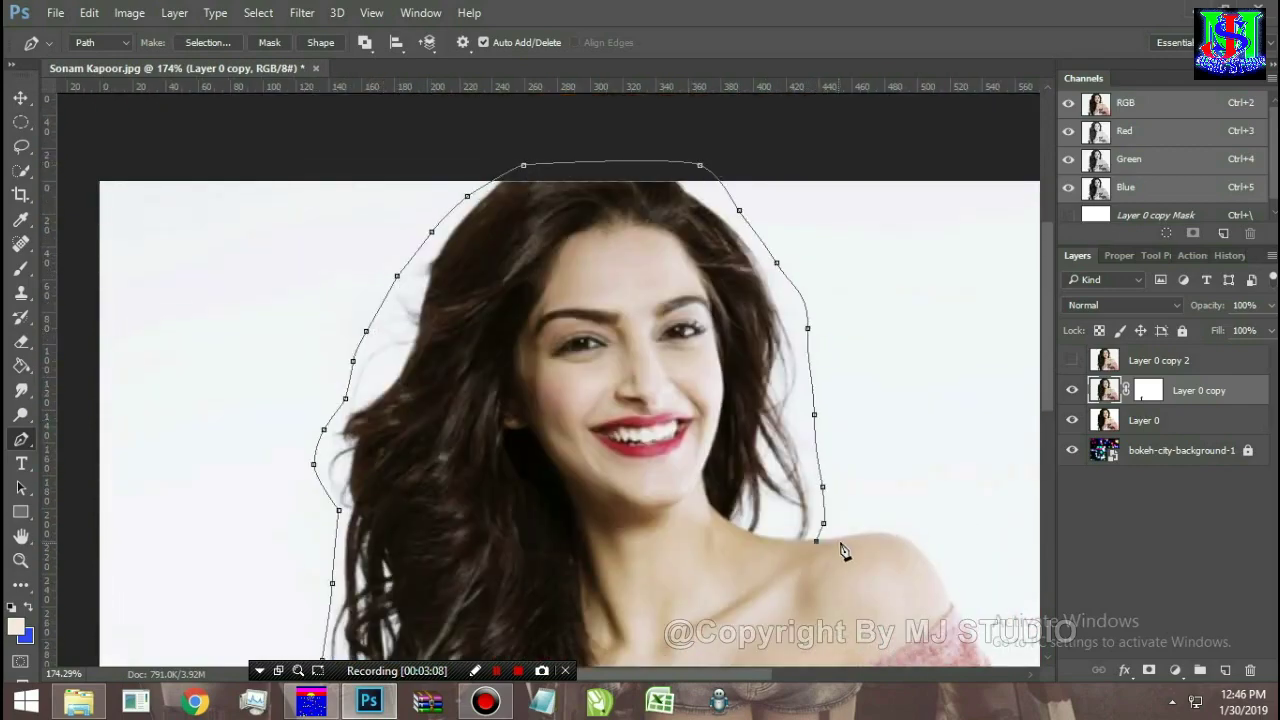
# Step: Curve the path around the shoulder and down along the sleeve edge
pyautogui.scroll(2, 840, 545)
pyautogui.scroll(2, 517, 437)
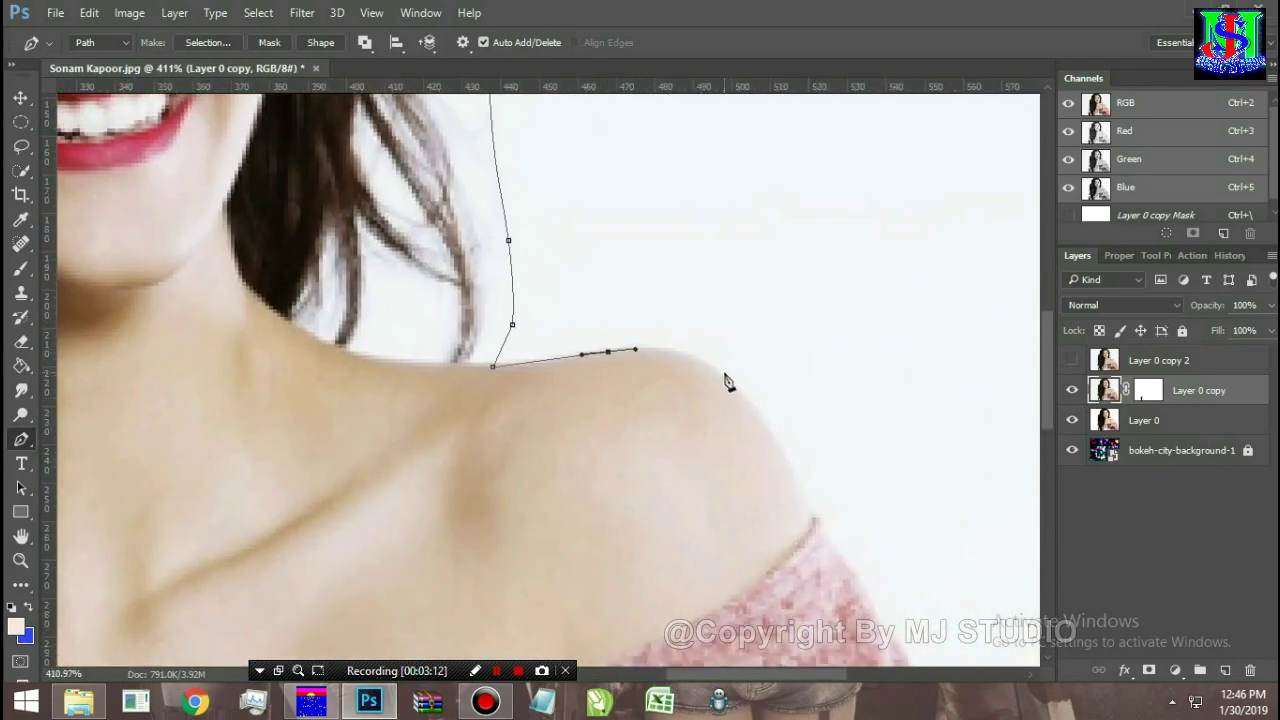
pyautogui.moveTo(725, 380); pyautogui.dragTo(763, 422)
pyautogui.click(806, 510)
pyautogui.moveTo(854, 606); pyautogui.dragTo(554, 330)
pyautogui.click(570, 330)
pyautogui.click(604, 398)
pyautogui.click(633, 480)
pyautogui.click(691, 536)
pyautogui.click(722, 572)
pyautogui.moveTo(745, 614); pyautogui.dragTo(618, 262)
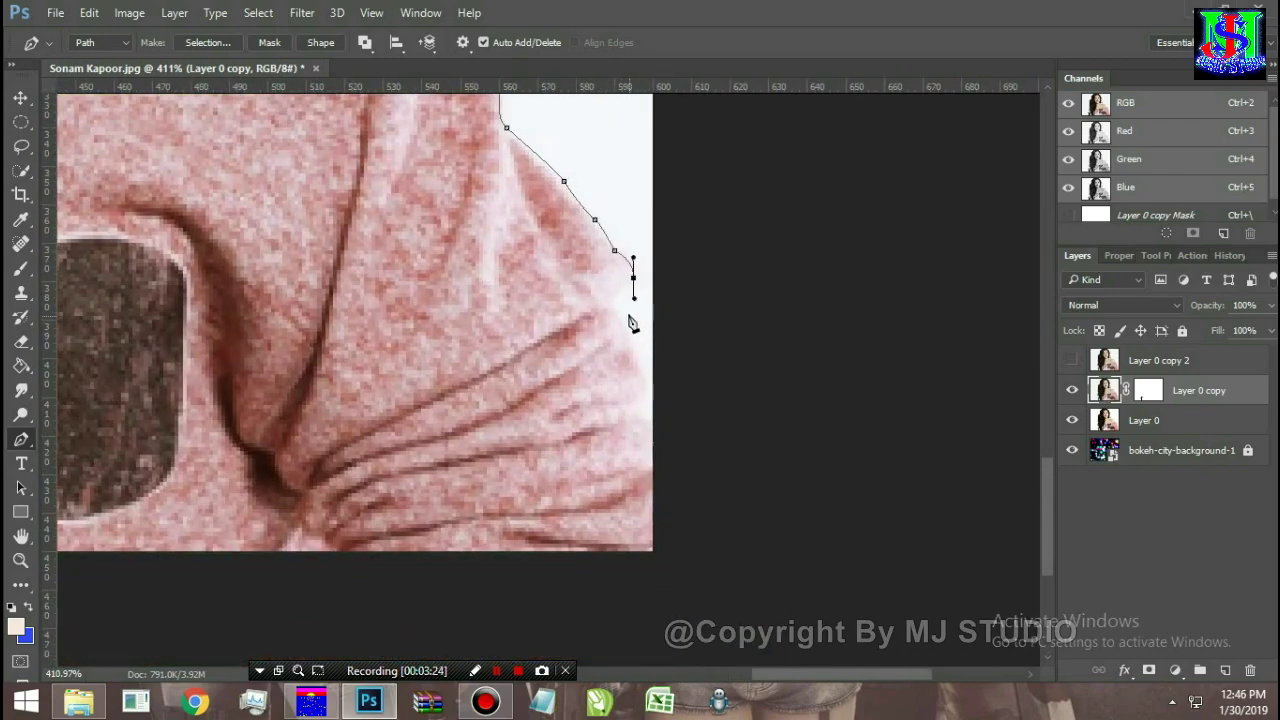
pyautogui.moveTo(671, 380); pyautogui.dragTo(729, 400)
# Step: Loop the path wide around the image and close it
pyautogui.scroll(-8, 729, 400)
pyautogui.click(846, 314)
pyautogui.click(759, 177)
pyautogui.click(380, 178)
pyautogui.click(233, 285)
pyautogui.click(269, 487)
# Step: Turn the path into a selection, invert it, and delete the white background outside the portrait
pyautogui.rightClick(378, 375)
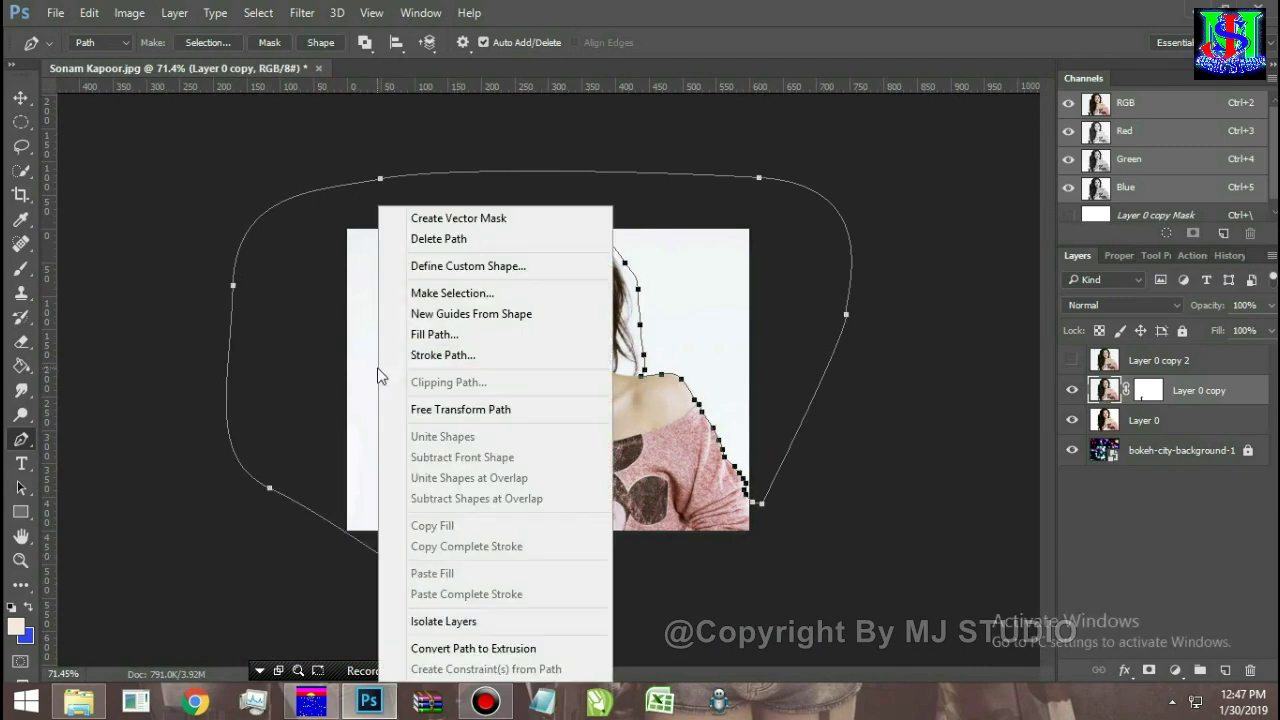
pyautogui.click(450, 292)
pyautogui.press('Return')
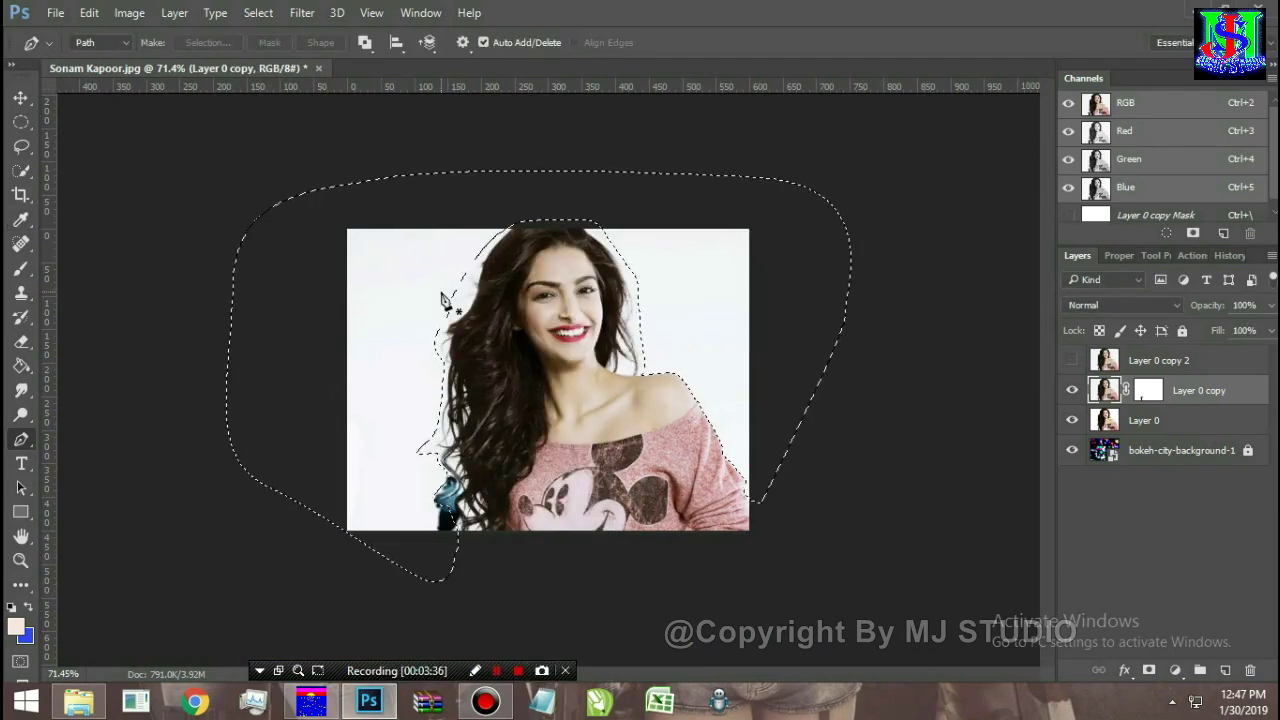
pyautogui.hotkey('ctrl', 'shift', 'i')
pyautogui.press('Delete')
pyautogui.hotkey('ctrl', 'd')
# Step: Zoom in on the portrait and target Layer 0 copy's mask
pyautogui.hotkey('ctrl', '+')
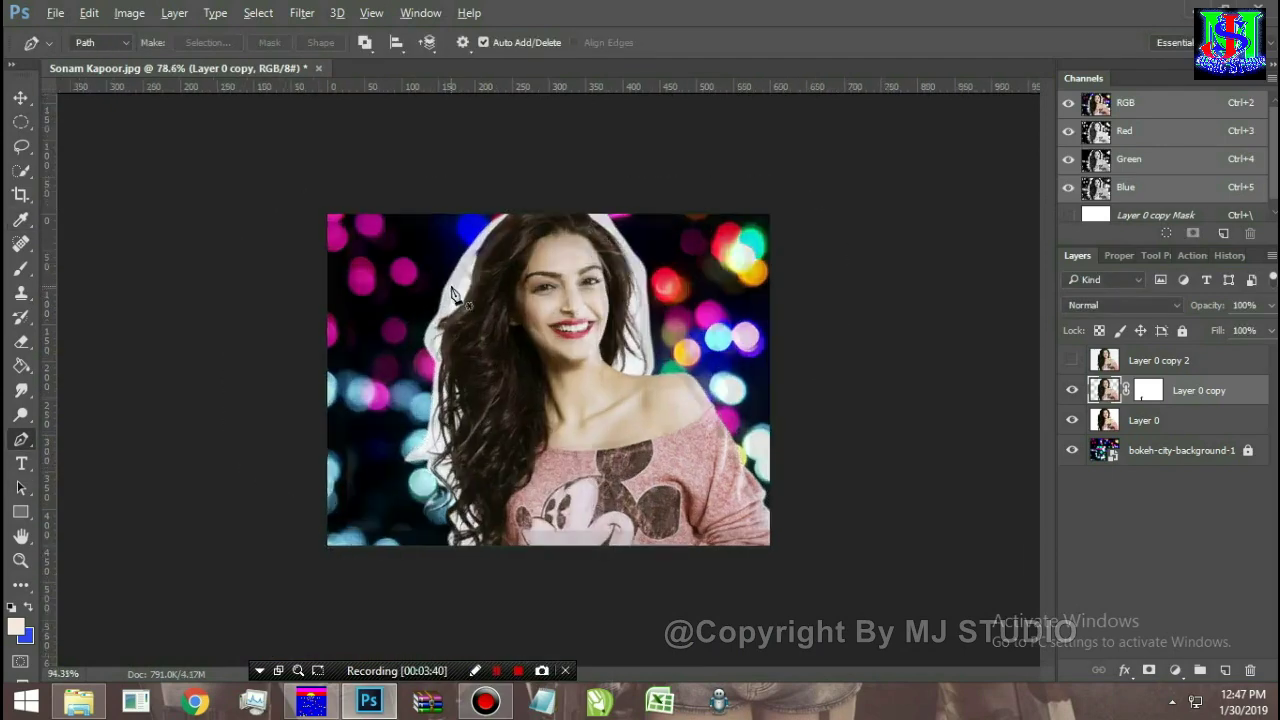
pyautogui.scroll(2, 550, 480)
pyautogui.scroll(2, 550, 480)
pyautogui.scroll(2, 550, 480)
pyautogui.scroll(1, 550, 480)
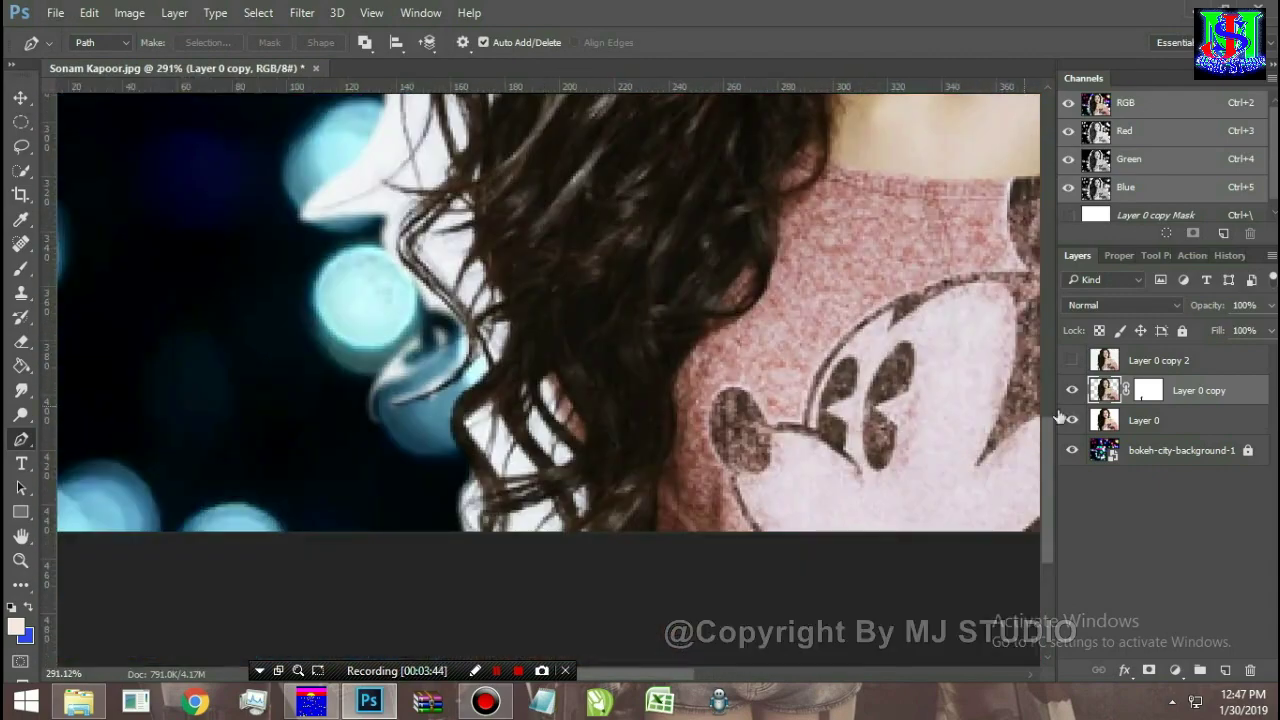
pyautogui.click(1147, 393)
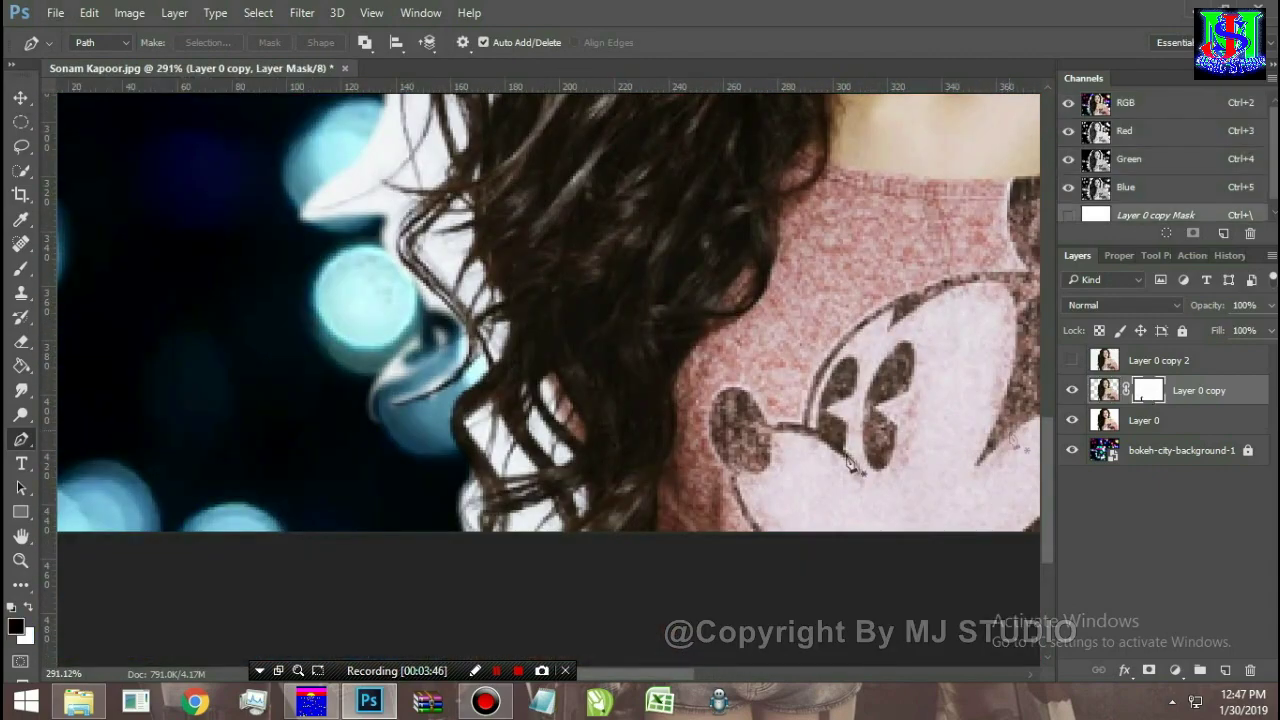
# Step: Brush black on the mask over the white fringe and streaks along the left hair edge
pyautogui.click(22, 268)
pyautogui.moveTo(410, 368)
pyautogui.mouseDown()
pyautogui.moveTo(380, 385)
pyautogui.moveTo(375, 410)
pyautogui.moveTo(455, 375)
pyautogui.moveTo(440, 316)
pyautogui.moveTo(450, 345)
pyautogui.moveTo(353, 421)
pyautogui.mouseUp()
pyautogui.moveTo(415, 362)
pyautogui.mouseDown()
pyautogui.moveTo(405, 220)
pyautogui.moveTo(382, 196)
pyautogui.moveTo(310, 215)
pyautogui.moveTo(390, 120)
pyautogui.moveTo(390, 183)
pyautogui.mouseUp()
pyautogui.moveTo(432, 122)
pyautogui.mouseDown()
pyautogui.moveTo(424, 218)
pyautogui.moveTo(478, 311)
pyautogui.moveTo(456, 264)
pyautogui.moveTo(497, 491)
pyautogui.moveTo(577, 498)
pyautogui.moveTo(563, 529)
pyautogui.moveTo(454, 532)
pyautogui.moveTo(480, 440)
pyautogui.moveTo(543, 491)
pyautogui.moveTo(546, 477)
pyautogui.mouseUp()
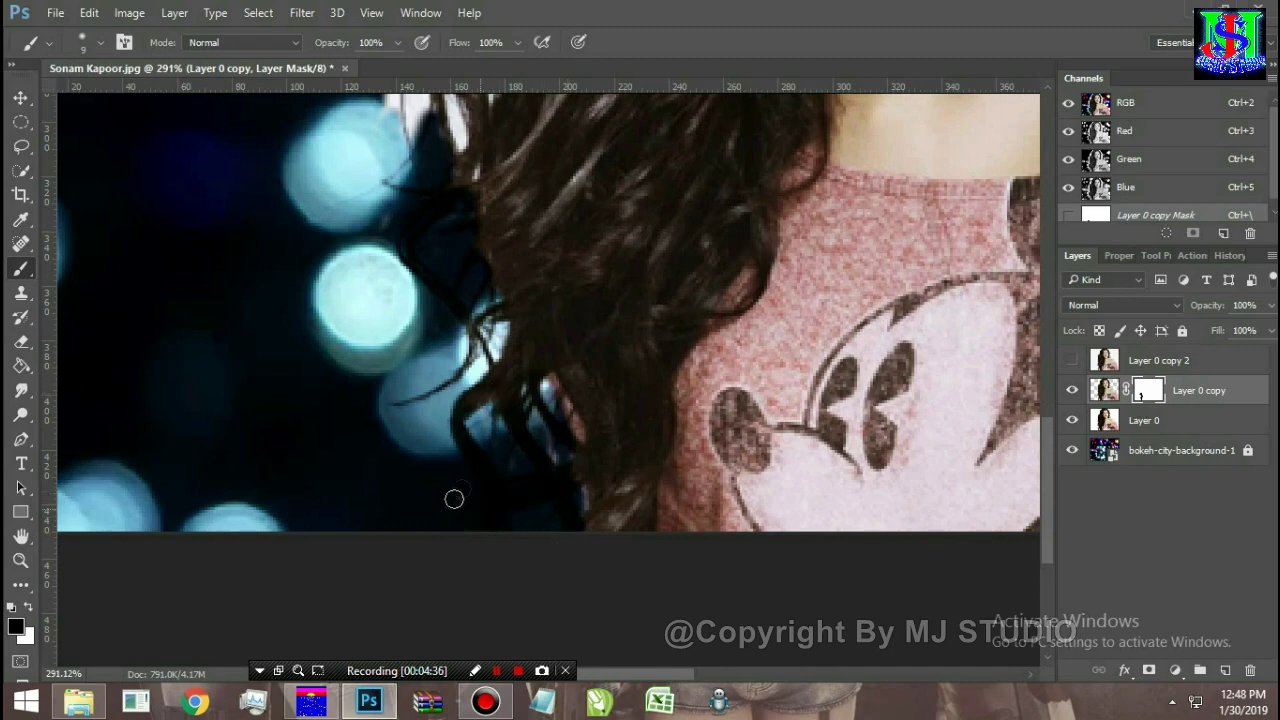
pyautogui.moveTo(494, 290)
pyautogui.mouseDown()
pyautogui.moveTo(531, 563)
pyautogui.moveTo(486, 491)
pyautogui.moveTo(471, 429)
pyautogui.moveTo(423, 563)
pyautogui.mouseUp()
pyautogui.moveTo(427, 446)
pyautogui.mouseDown()
pyautogui.moveTo(443, 380)
pyautogui.moveTo(435, 200)
pyautogui.moveTo(431, 259)
pyautogui.mouseUp()
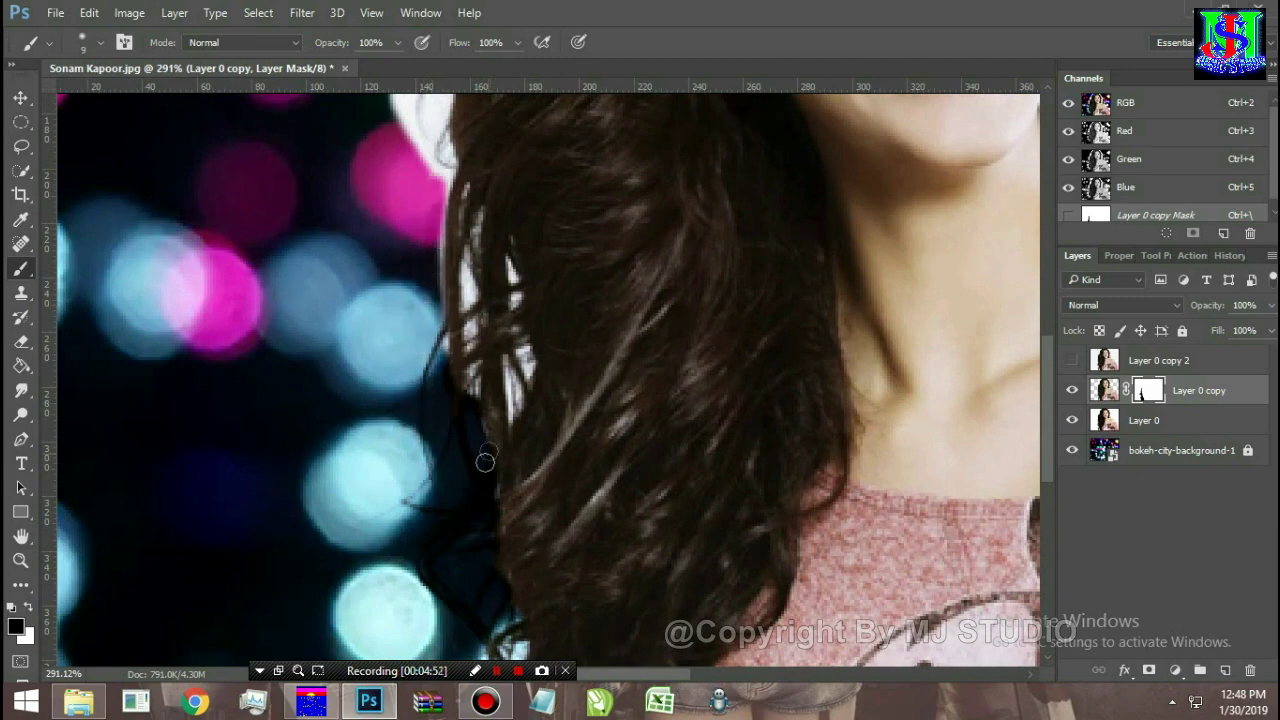
pyautogui.moveTo(513, 444)
pyautogui.mouseDown()
pyautogui.moveTo(514, 358)
pyautogui.moveTo(526, 363)
pyautogui.moveTo(510, 252)
pyautogui.mouseUp()
pyautogui.moveTo(510, 373)
pyautogui.mouseDown()
pyautogui.moveTo(472, 345)
pyautogui.moveTo(470, 255)
pyautogui.moveTo(446, 366)
pyautogui.moveTo(447, 200)
pyautogui.moveTo(466, 186)
pyautogui.moveTo(503, 263)
pyautogui.mouseUp()
pyautogui.moveTo(452, 174)
pyautogui.mouseDown()
pyautogui.moveTo(474, 484)
pyautogui.moveTo(458, 440)
pyautogui.moveTo(476, 360)
pyautogui.moveTo(440, 460)
pyautogui.moveTo(421, 452)
pyautogui.moveTo(452, 338)
pyautogui.moveTo(429, 371)
pyautogui.moveTo(495, 318)
pyautogui.moveTo(590, 160)
pyautogui.moveTo(605, 428)
pyautogui.moveTo(595, 310)
pyautogui.moveTo(480, 490)
pyautogui.moveTo(560, 350)
pyautogui.moveTo(446, 608)
pyautogui.moveTo(517, 443)
pyautogui.moveTo(457, 534)
pyautogui.moveTo(471, 560)
pyautogui.moveTo(543, 408)
pyautogui.moveTo(494, 560)
pyautogui.moveTo(474, 546)
pyautogui.moveTo(520, 520)
pyautogui.moveTo(533, 532)
pyautogui.mouseUp()
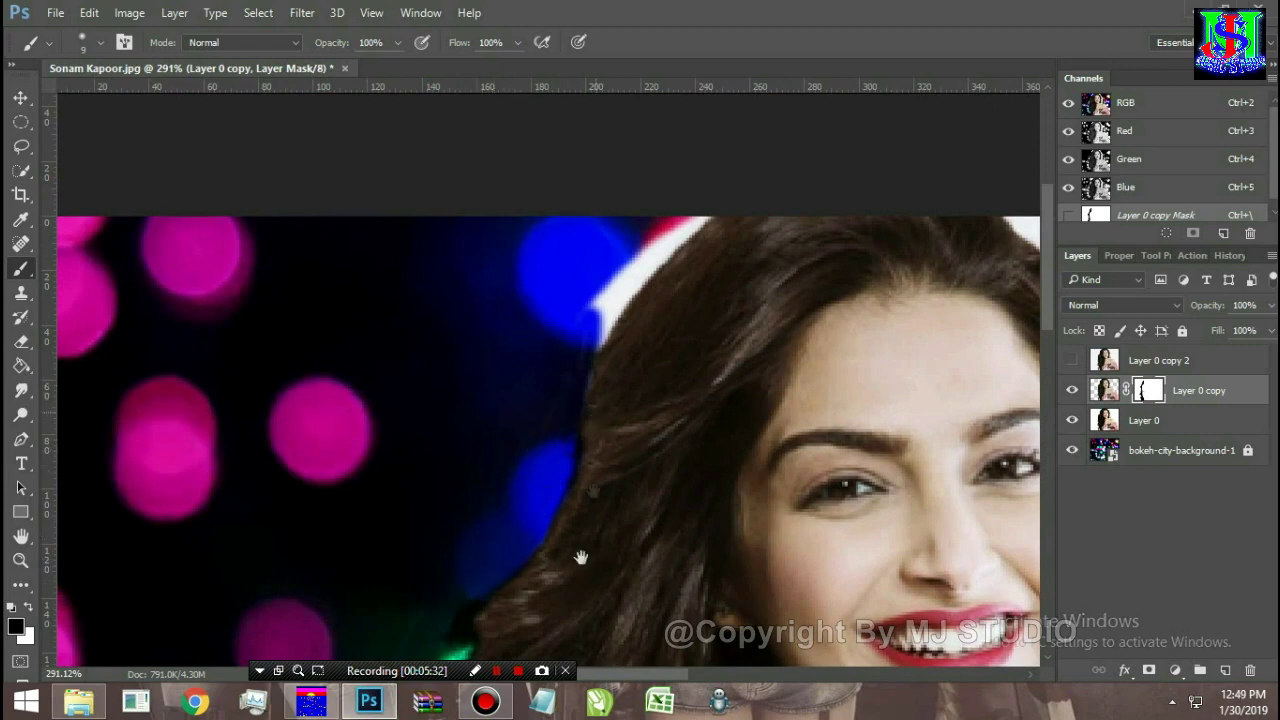
# Step: Mask out the light streaks along the hair edge near the face, revealing green bokeh, then zoom out
pyautogui.scroll(3, 595, 428)
pyautogui.hscroll(-3, 595, 428)
pyautogui.moveTo(450, 468)
pyautogui.mouseDown()
pyautogui.moveTo(545, 368)
pyautogui.moveTo(500, 420)
pyautogui.moveTo(437, 457)
pyautogui.moveTo(488, 449)
pyautogui.moveTo(566, 357)
pyautogui.moveTo(680, 500)
pyautogui.moveTo(735, 620)
pyautogui.moveTo(755, 600)
pyautogui.moveTo(594, 349)
pyautogui.moveTo(663, 486)
pyautogui.moveTo(722, 551)
pyautogui.moveTo(700, 490)
pyautogui.moveTo(610, 370)
pyautogui.moveTo(660, 438)
pyautogui.moveTo(635, 395)
pyautogui.mouseUp()
pyautogui.hscroll(6, 566, 357)
pyautogui.moveTo(635, 395); pyautogui.dragTo(722, 520)
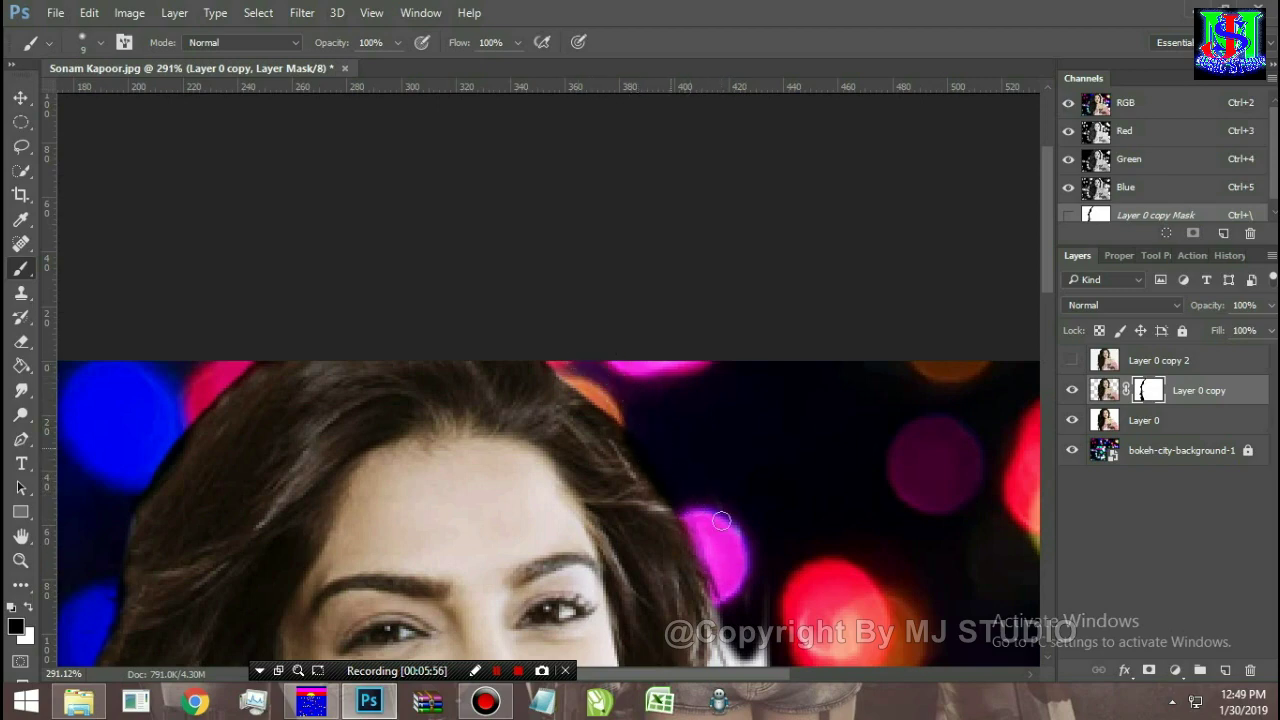
pyautogui.moveTo(660, 607)
pyautogui.mouseDown()
pyautogui.moveTo(530, 258)
pyautogui.moveTo(634, 251)
pyautogui.moveTo(595, 281)
pyautogui.moveTo(597, 323)
pyautogui.moveTo(571, 258)
pyautogui.moveTo(570, 372)
pyautogui.moveTo(625, 470)
pyautogui.moveTo(645, 585)
pyautogui.mouseUp()
pyautogui.moveTo(566, 329)
pyautogui.mouseDown()
pyautogui.moveTo(560, 430)
pyautogui.moveTo(583, 383)
pyautogui.moveTo(565, 470)
pyautogui.moveTo(537, 467)
pyautogui.moveTo(560, 510)
pyautogui.moveTo(576, 452)
pyautogui.moveTo(615, 520)
pyautogui.moveTo(602, 415)
pyautogui.moveTo(598, 485)
pyautogui.moveTo(648, 580)
pyautogui.moveTo(652, 485)
pyautogui.moveTo(638, 598)
pyautogui.moveTo(505, 578)
pyautogui.moveTo(550, 595)
pyautogui.moveTo(658, 582)
pyautogui.moveTo(508, 560)
pyautogui.moveTo(524, 537)
pyautogui.moveTo(630, 568)
pyautogui.mouseUp()
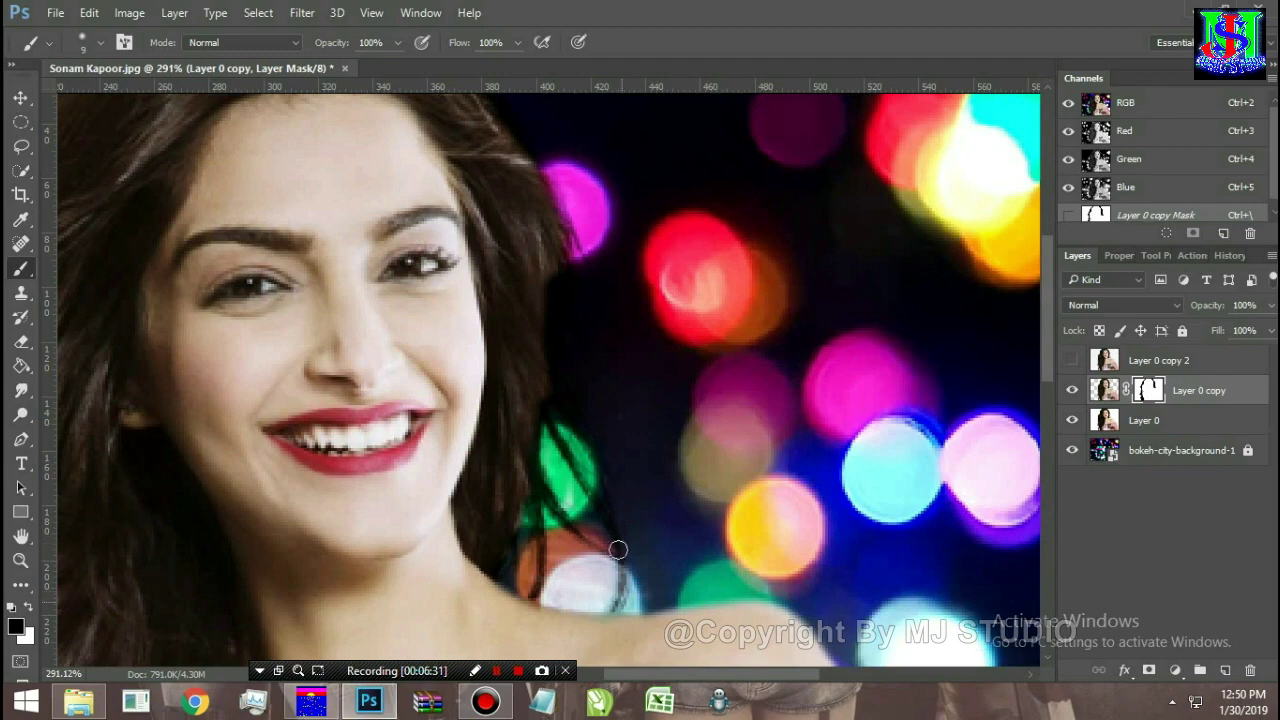
pyautogui.scroll(-3, 608, 414)
pyautogui.scroll(-4, 623, 400)
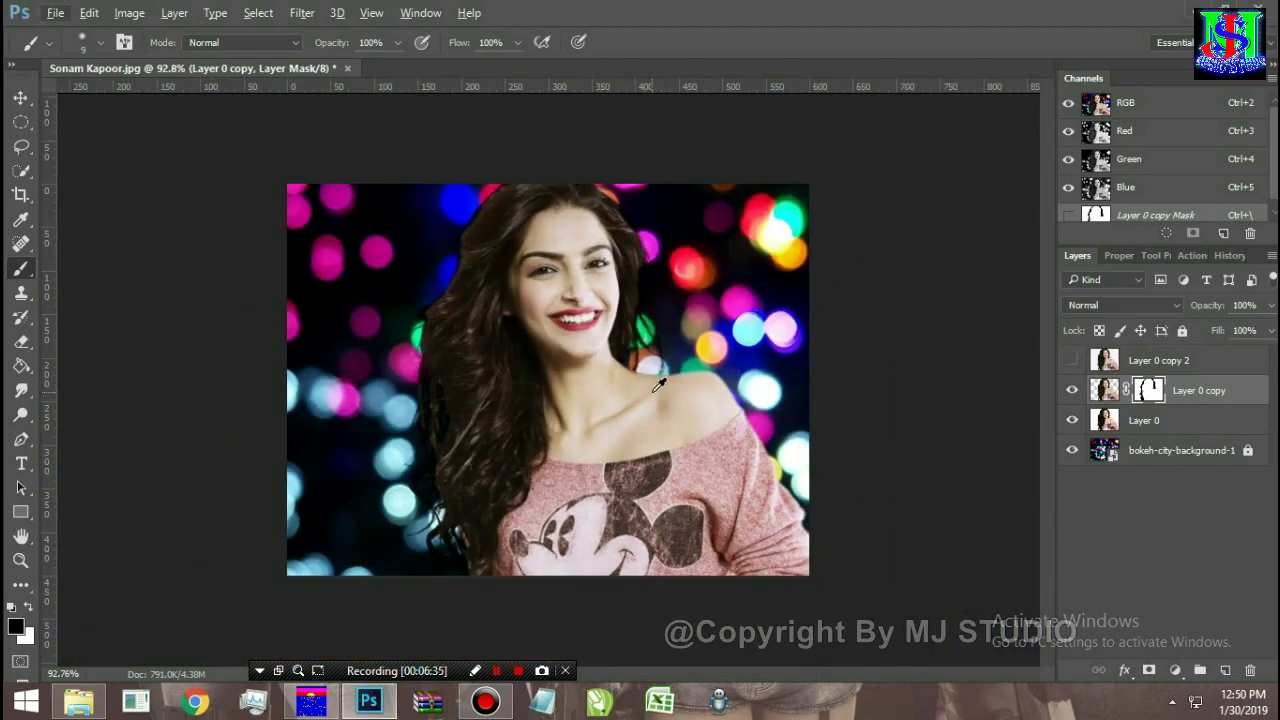
# Step: Lower Layer 0's opacity to about 73%, then duplicate it and merge the copy back down
pyautogui.click(1104, 392)
pyautogui.click(1105, 420)
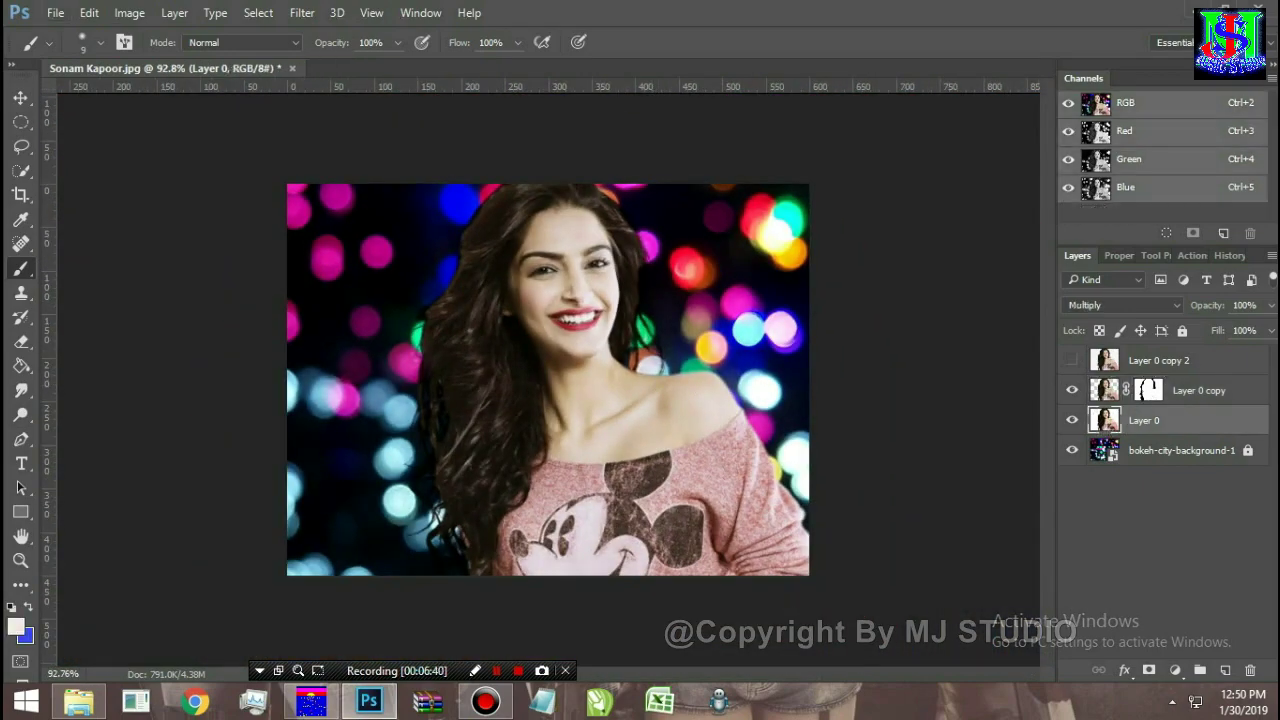
pyautogui.moveTo(1271, 306)
pyautogui.mouseDown()
pyautogui.moveTo(1247, 333)
pyautogui.moveTo(1223, 335)
pyautogui.moveTo(1270, 333)
pyautogui.mouseUp()
pyautogui.hotkey('ctrl', 'j')
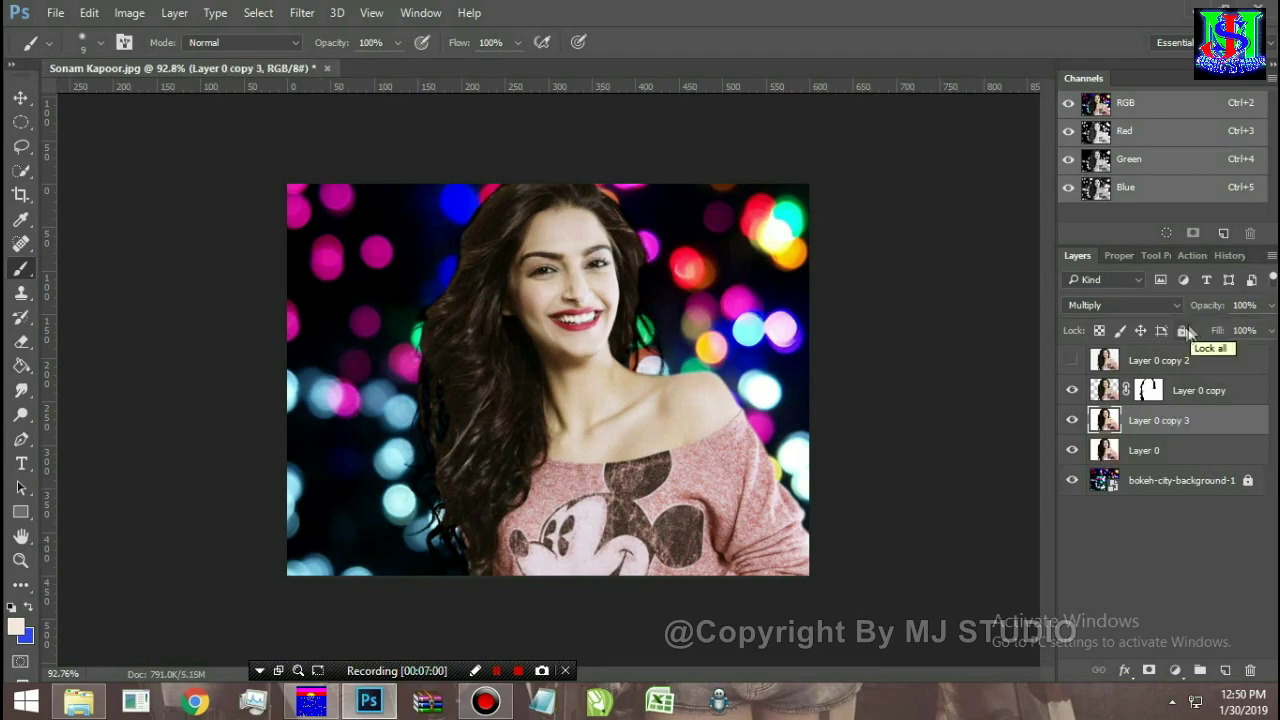
pyautogui.hotkey('ctrl', 'e')
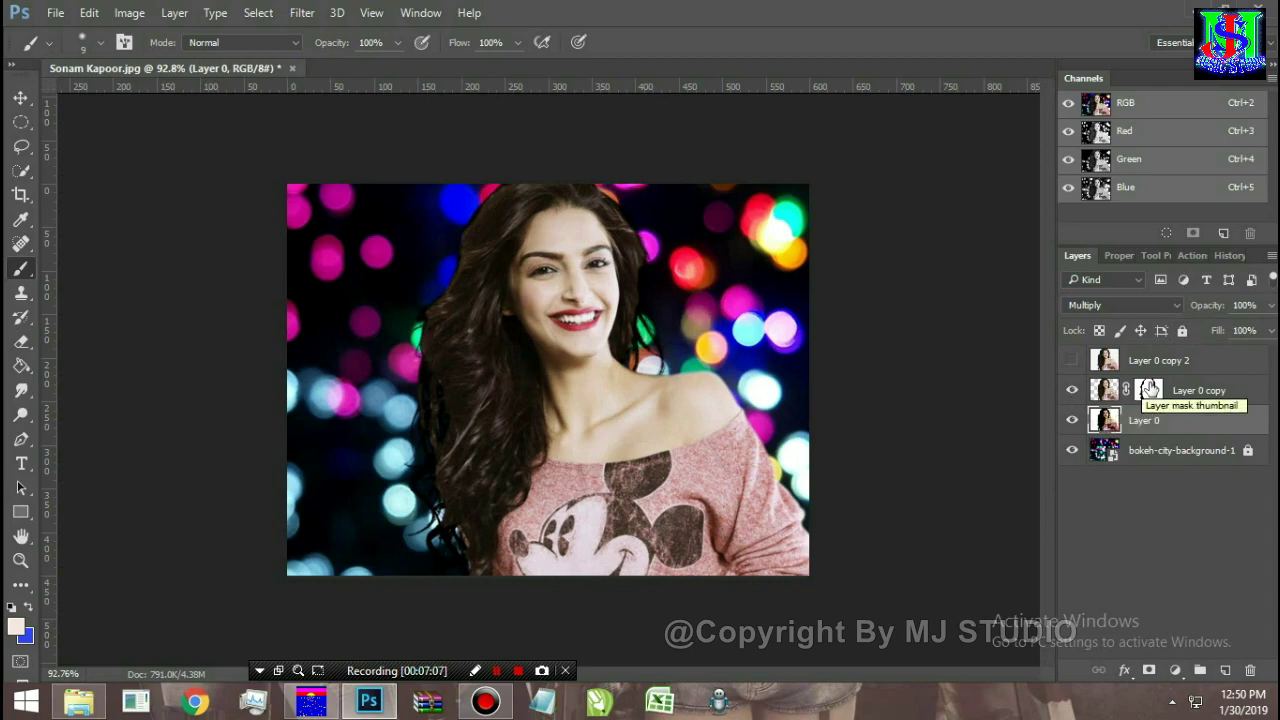
# Step: Keep Layer 0 copy in Normal blend mode and unlock the bokeh-city-background-1 layer
pyautogui.click(1072, 360)
pyautogui.click(1107, 391)
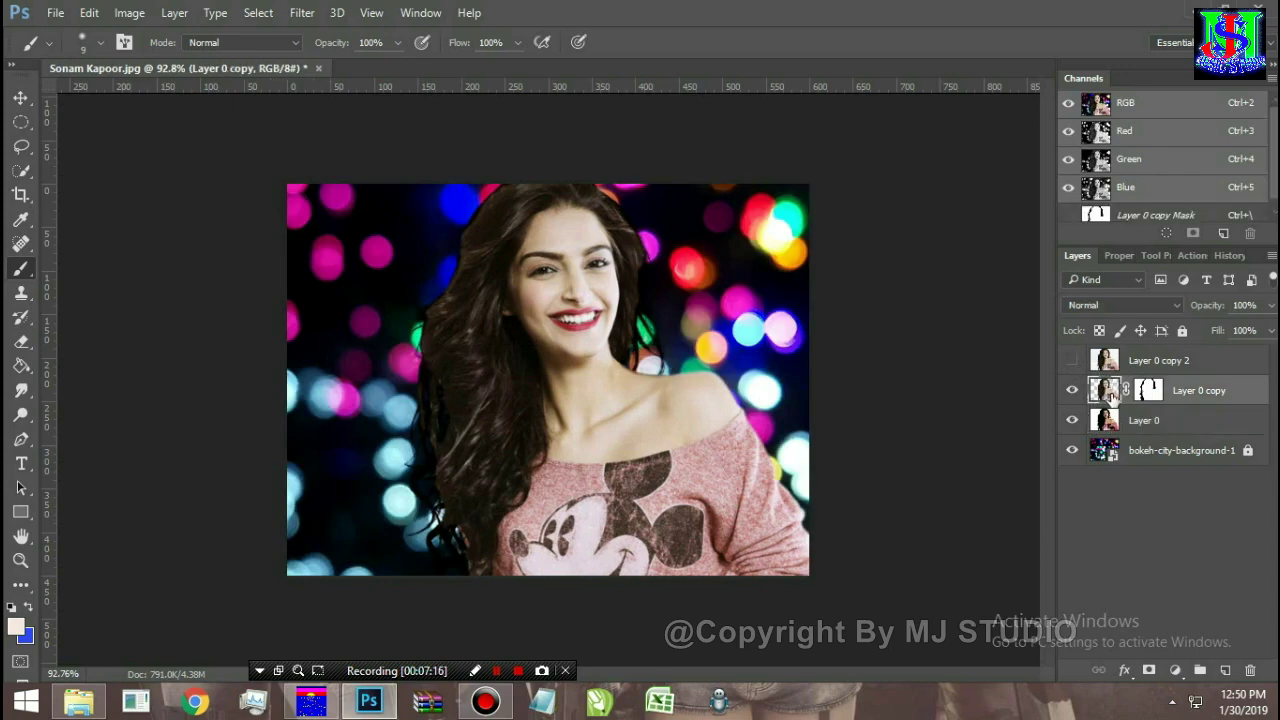
pyautogui.click(1122, 306)
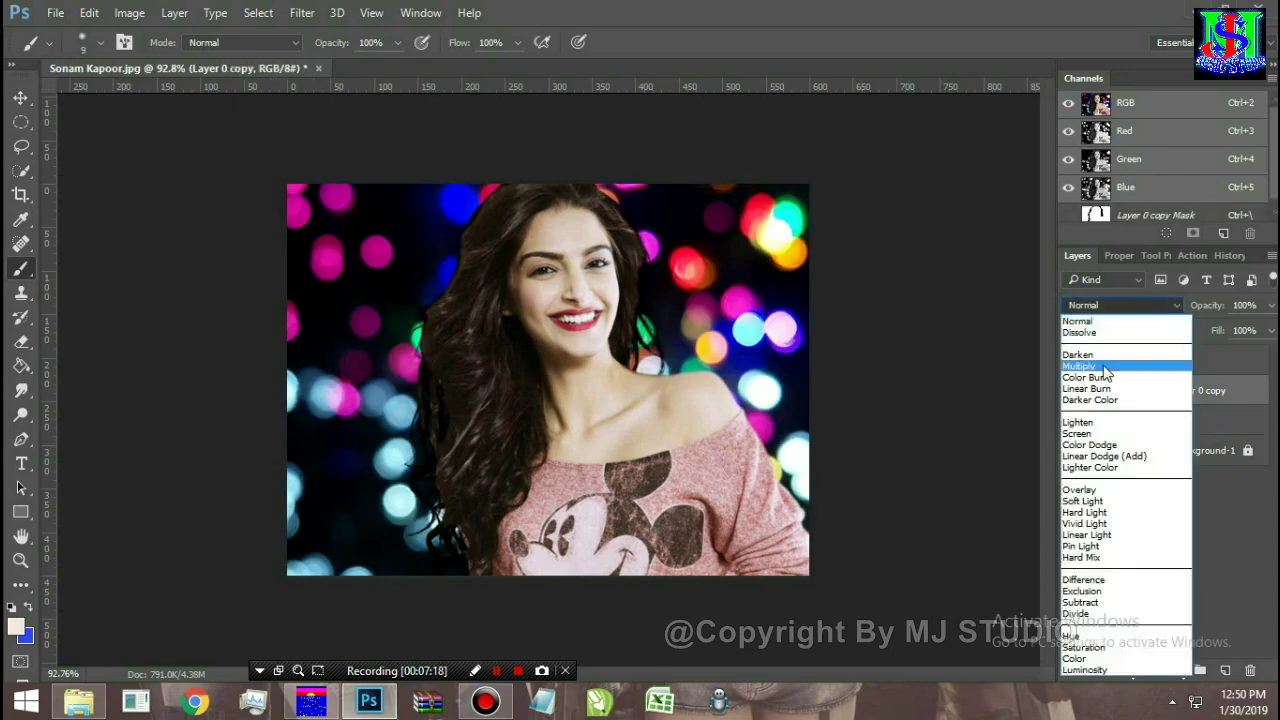
pyautogui.click(1134, 320)
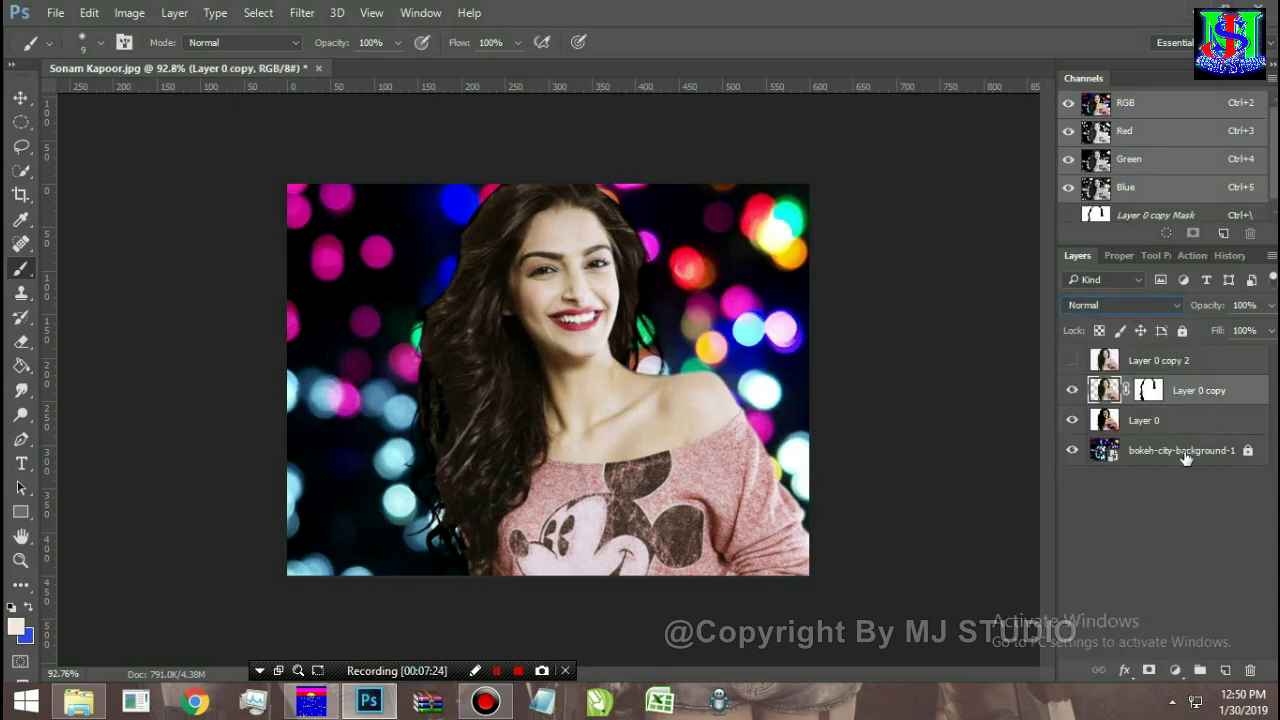
pyautogui.click(1185, 457)
pyautogui.click(1249, 453)
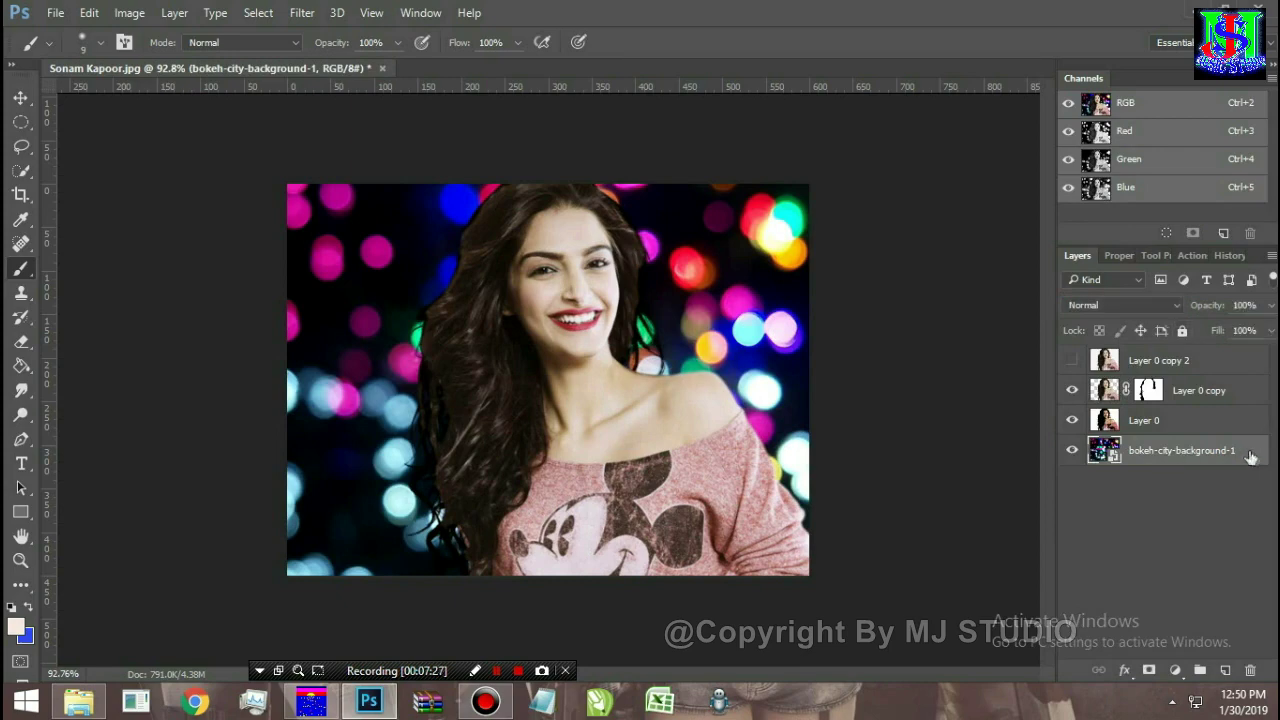
pyautogui.click(1182, 400)
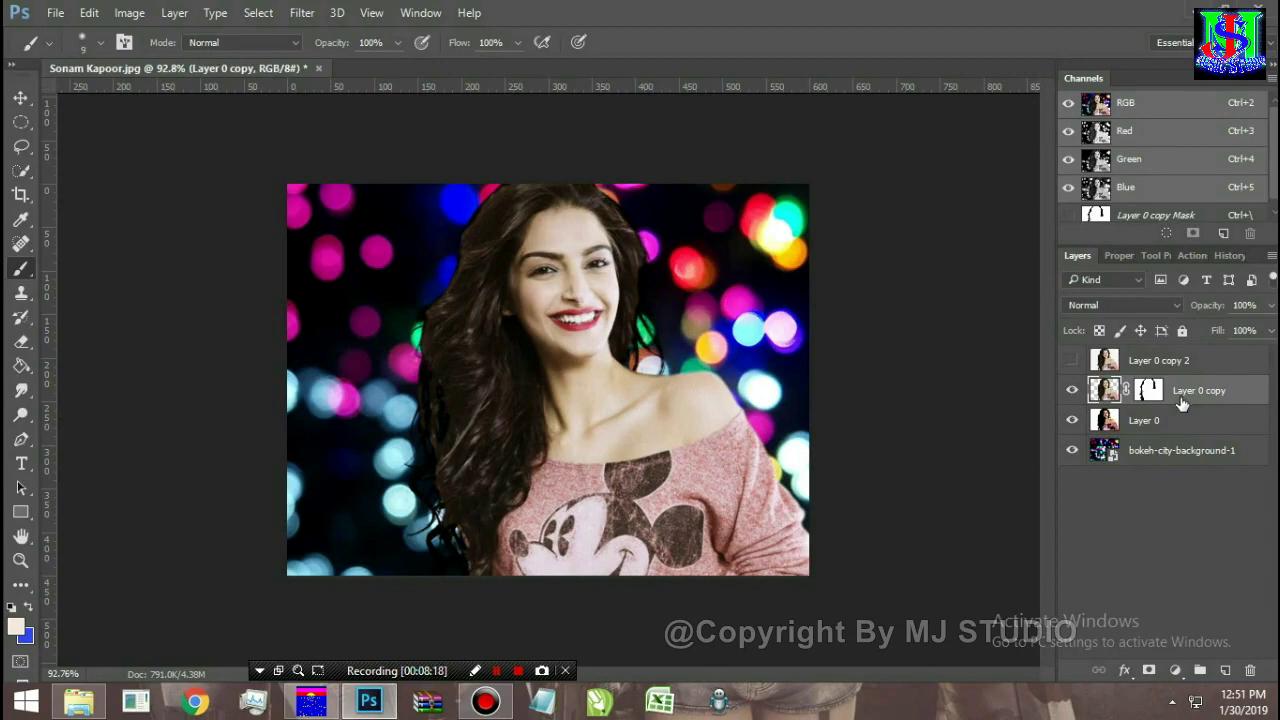
pyautogui.scroll(5, 509, 405)
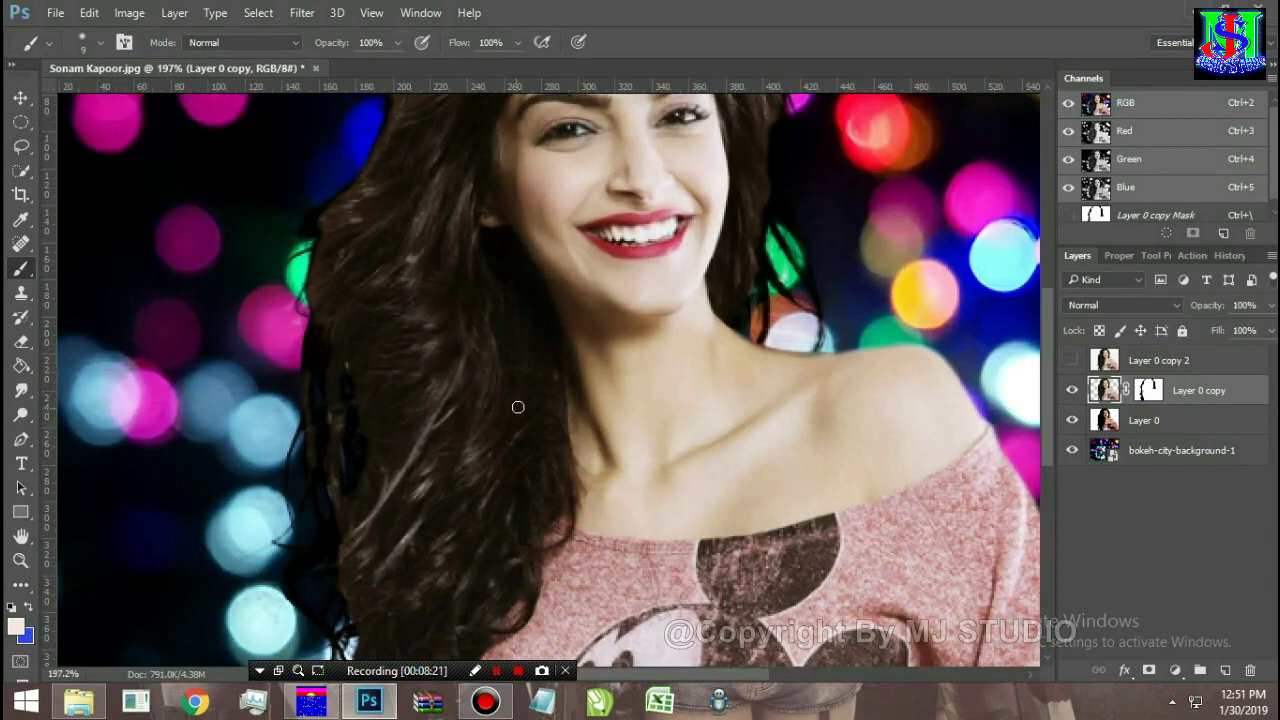
pyautogui.moveTo(517, 406); pyautogui.dragTo(526, 314)
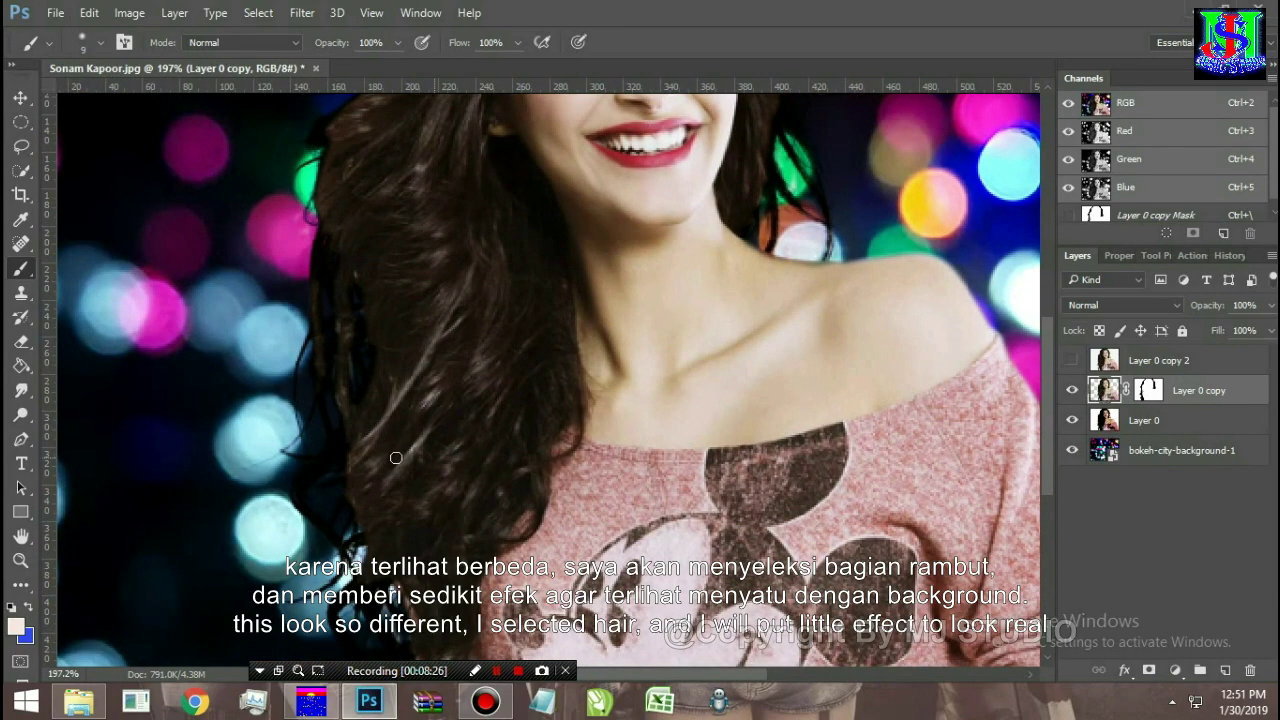
# Step: Start a Pen path at the hair edge, running across the hairline and forehead and down the right jawline
pyautogui.click(22, 440)
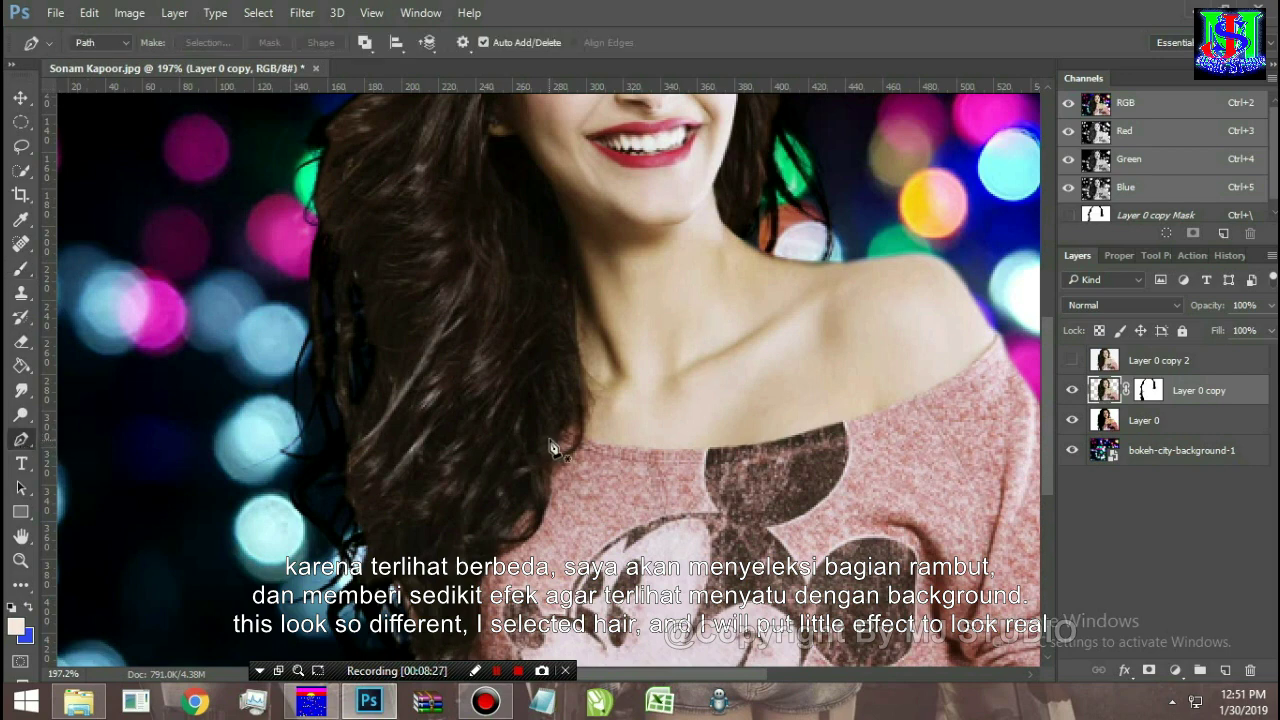
pyautogui.click(584, 444)
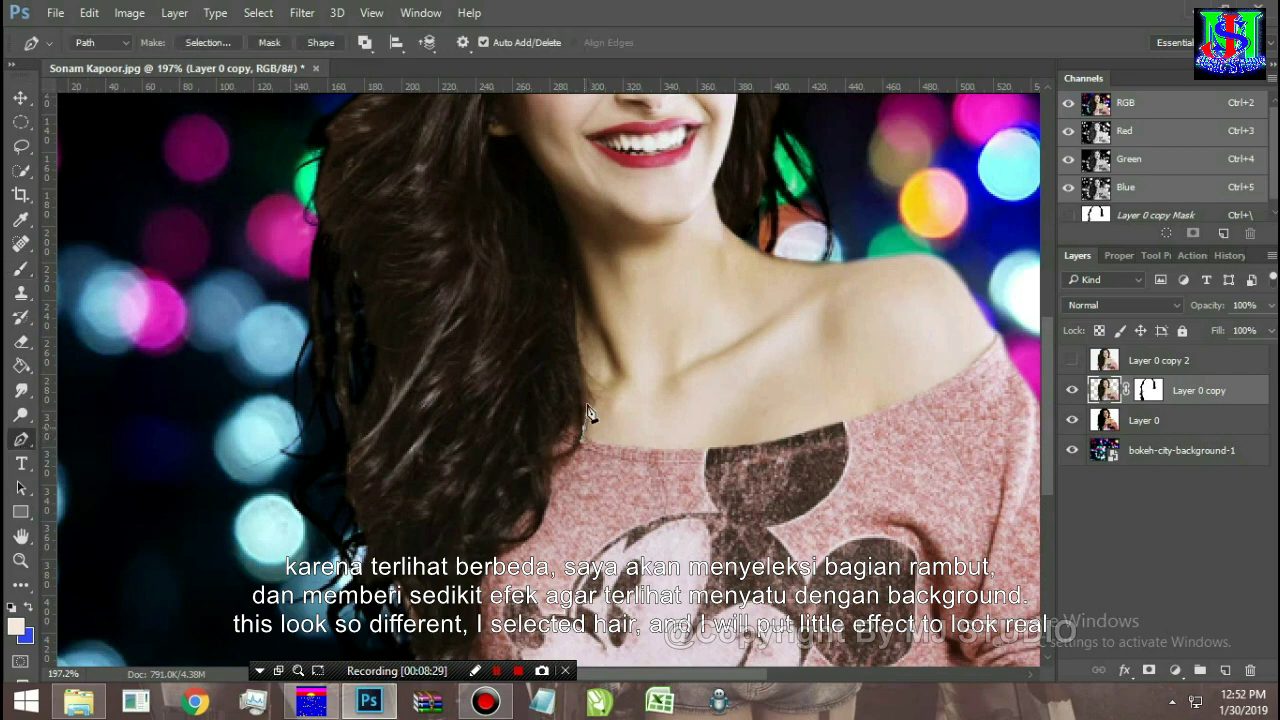
pyautogui.moveTo(575, 280); pyautogui.dragTo(600, 350)
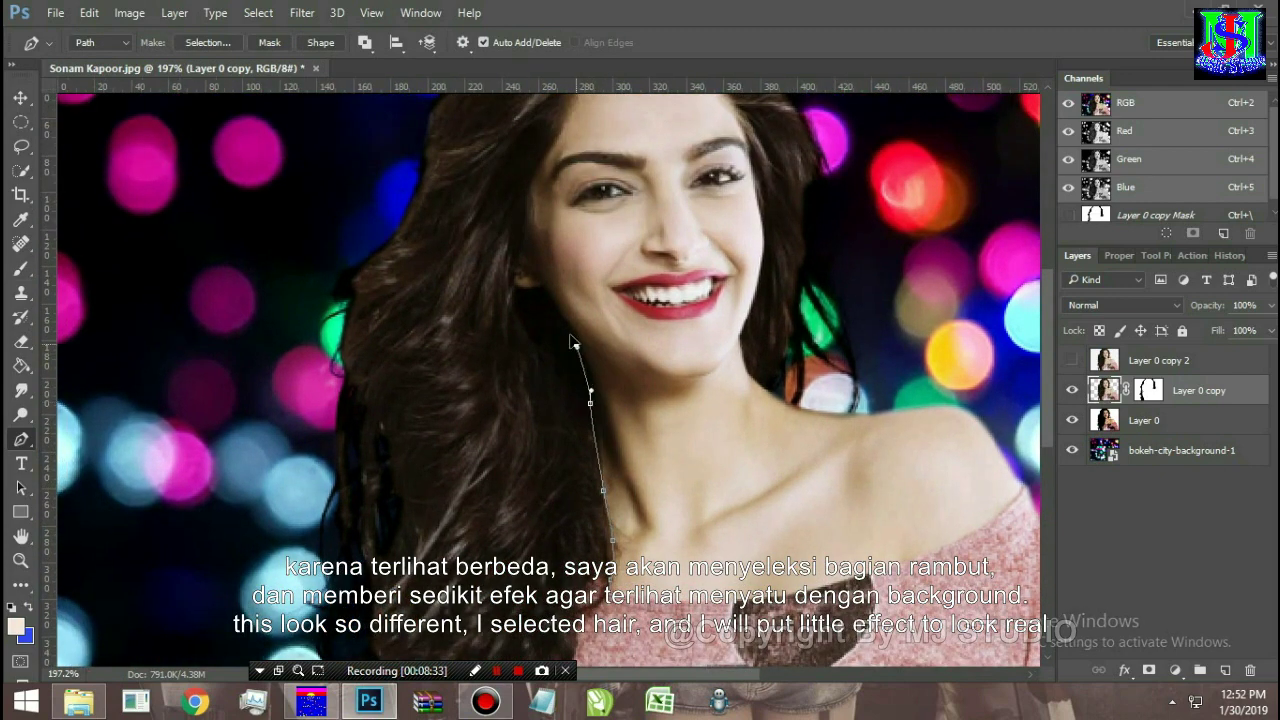
pyautogui.moveTo(515, 290); pyautogui.dragTo(521, 255)
pyautogui.moveTo(535, 178); pyautogui.dragTo(517, 323)
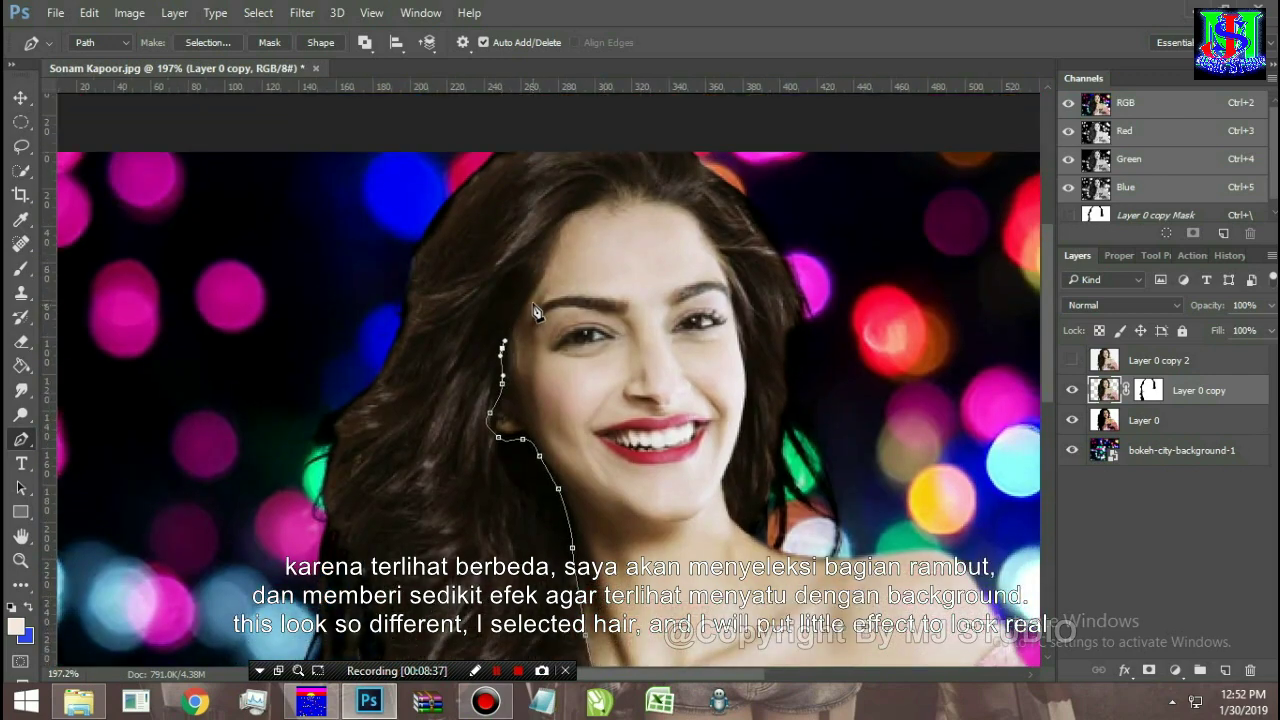
pyautogui.click(572, 212)
pyautogui.click(588, 206)
pyautogui.click(630, 197)
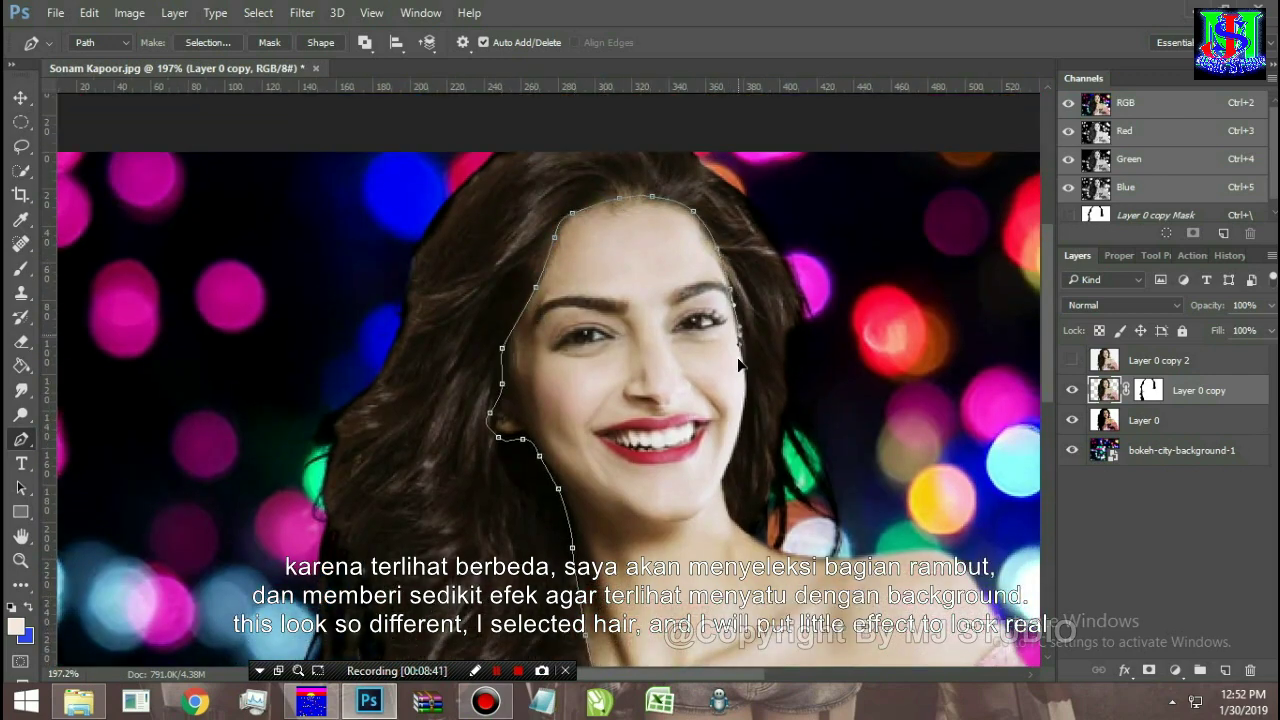
pyautogui.click(745, 410)
pyautogui.click(728, 462)
# Step: Continue the path up the right hair, over the head, out left of the image and back onto the hair
pyautogui.click(930, 291)
pyautogui.scroll(-3, 930, 270)
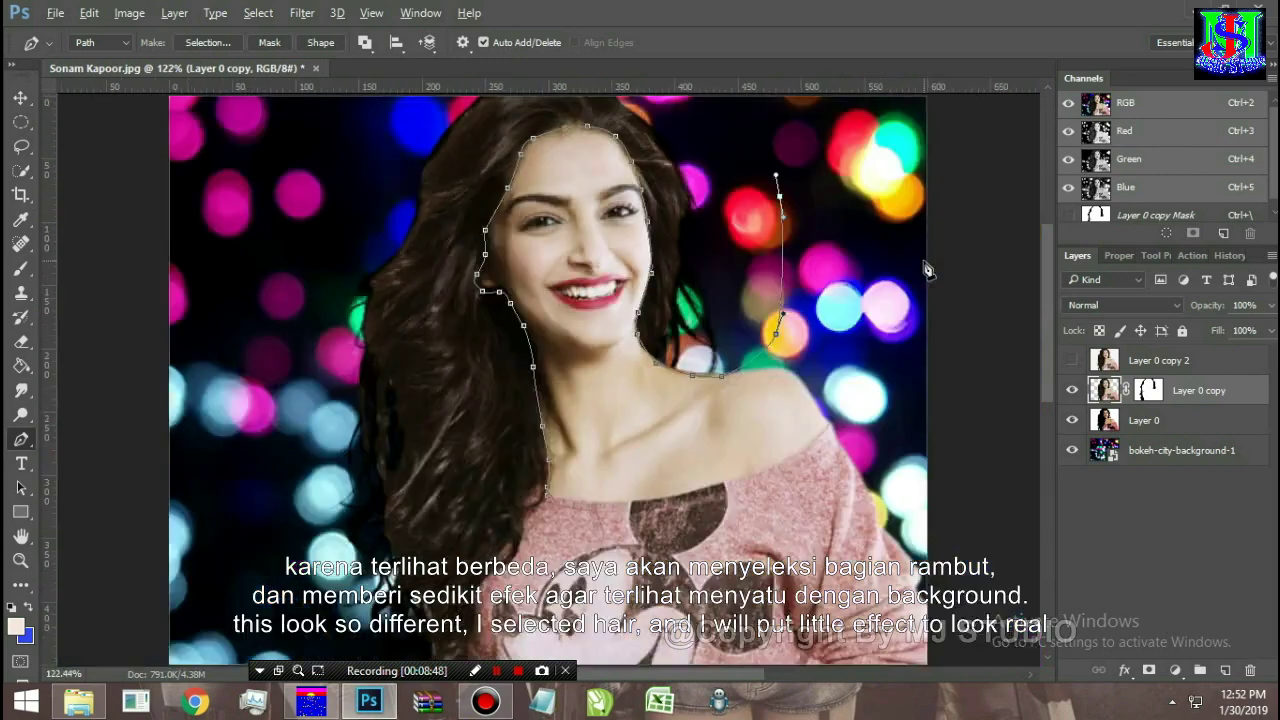
pyautogui.scroll(-3, 928, 270)
pyautogui.moveTo(697, 135); pyautogui.dragTo(640, 135)
pyautogui.moveTo(269, 219); pyautogui.dragTo(236, 243)
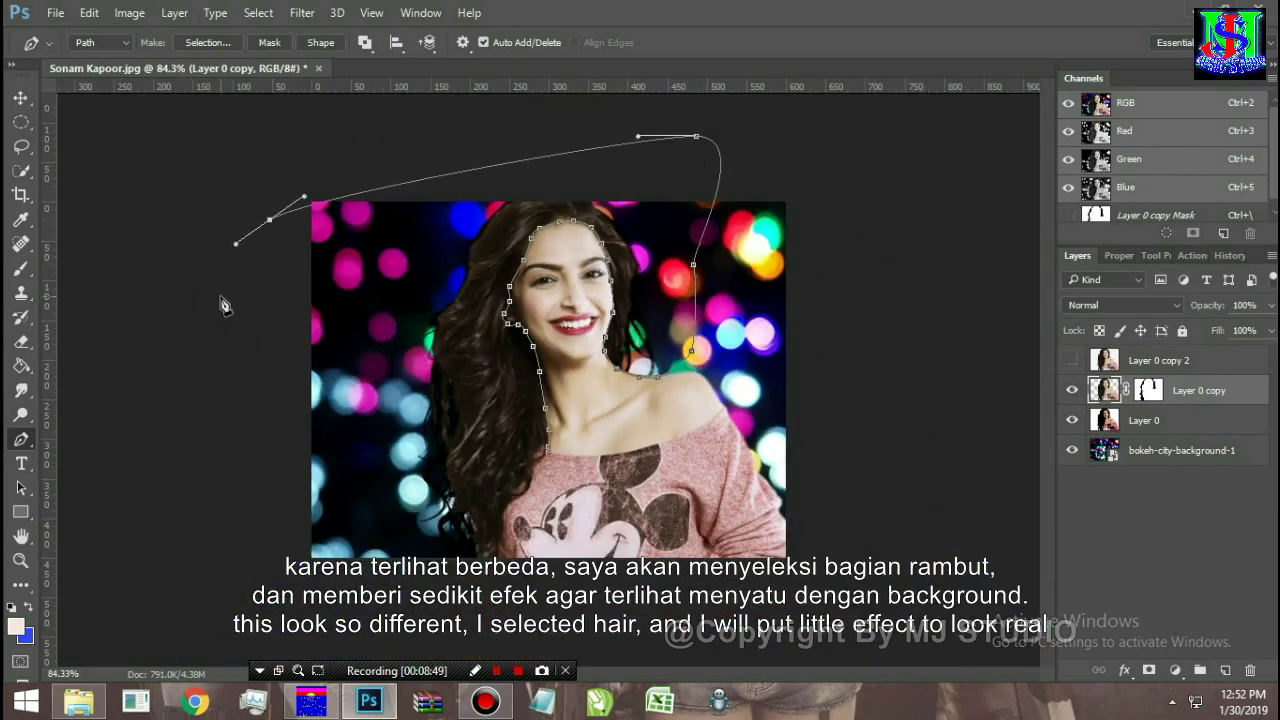
pyautogui.moveTo(242, 407); pyautogui.dragTo(246, 450)
pyautogui.moveTo(428, 605); pyautogui.dragTo(497, 622)
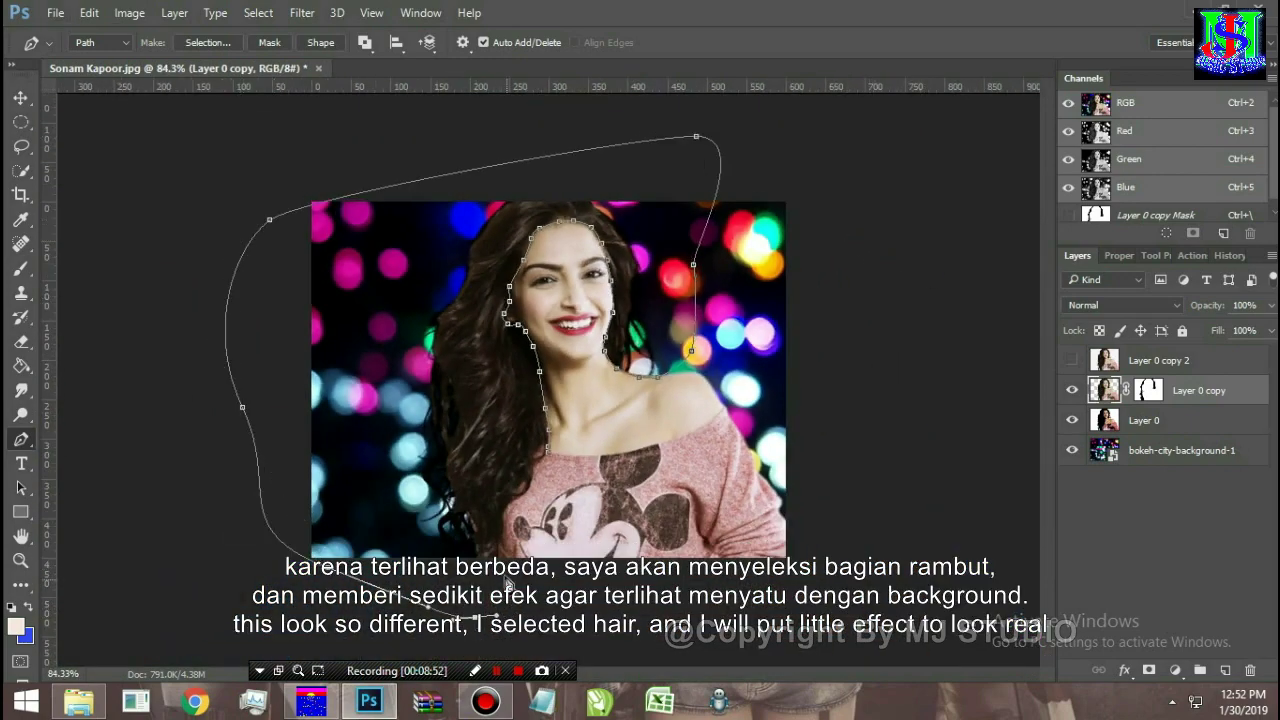
pyautogui.moveTo(499, 521); pyautogui.dragTo(505, 511)
pyautogui.rightClick(486, 404)
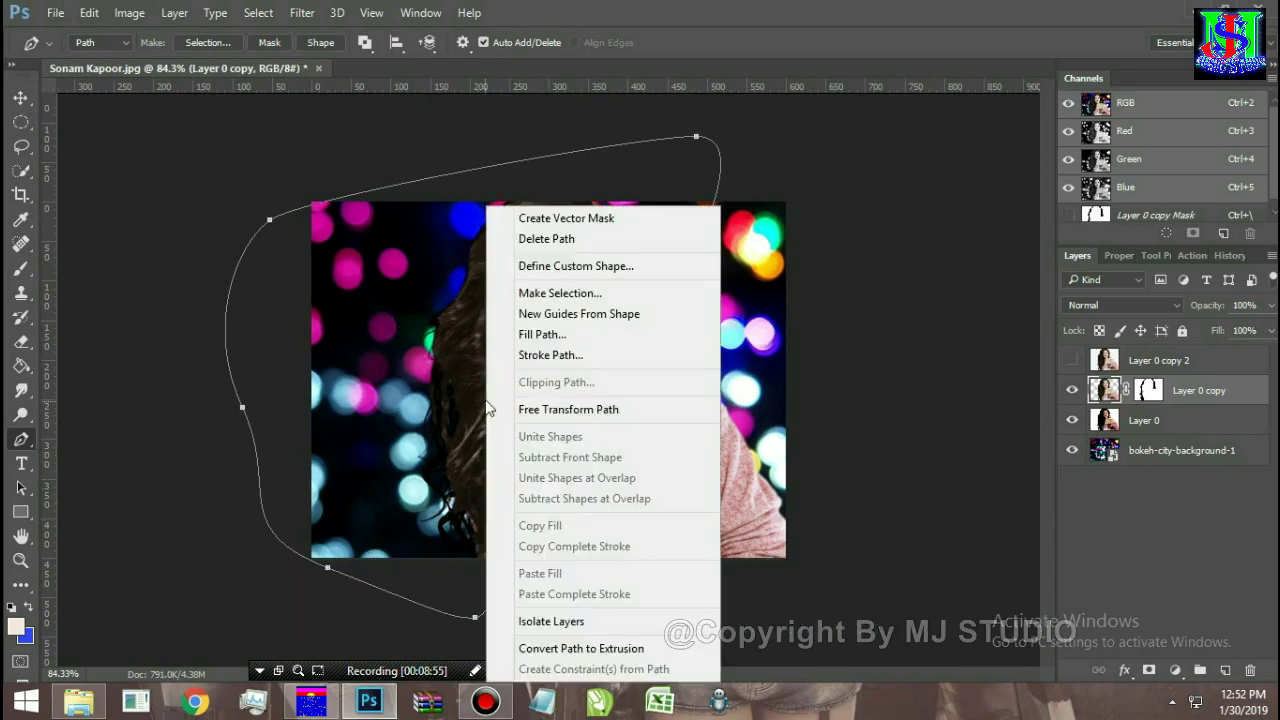
# Step: Turn the hair path into a selection, pull the Curves midpoint down to darken it, then deselect
pyautogui.click(562, 291)
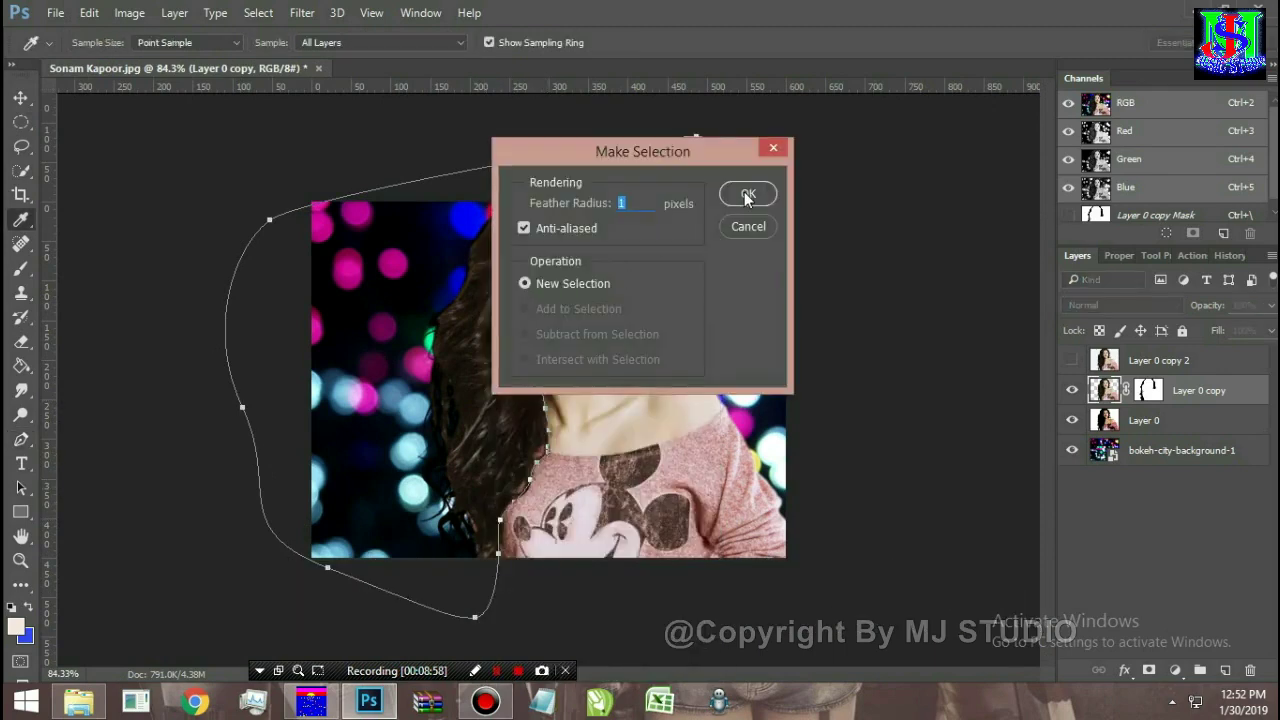
pyautogui.click(746, 196)
pyautogui.hotkey('ctrl', 'm')
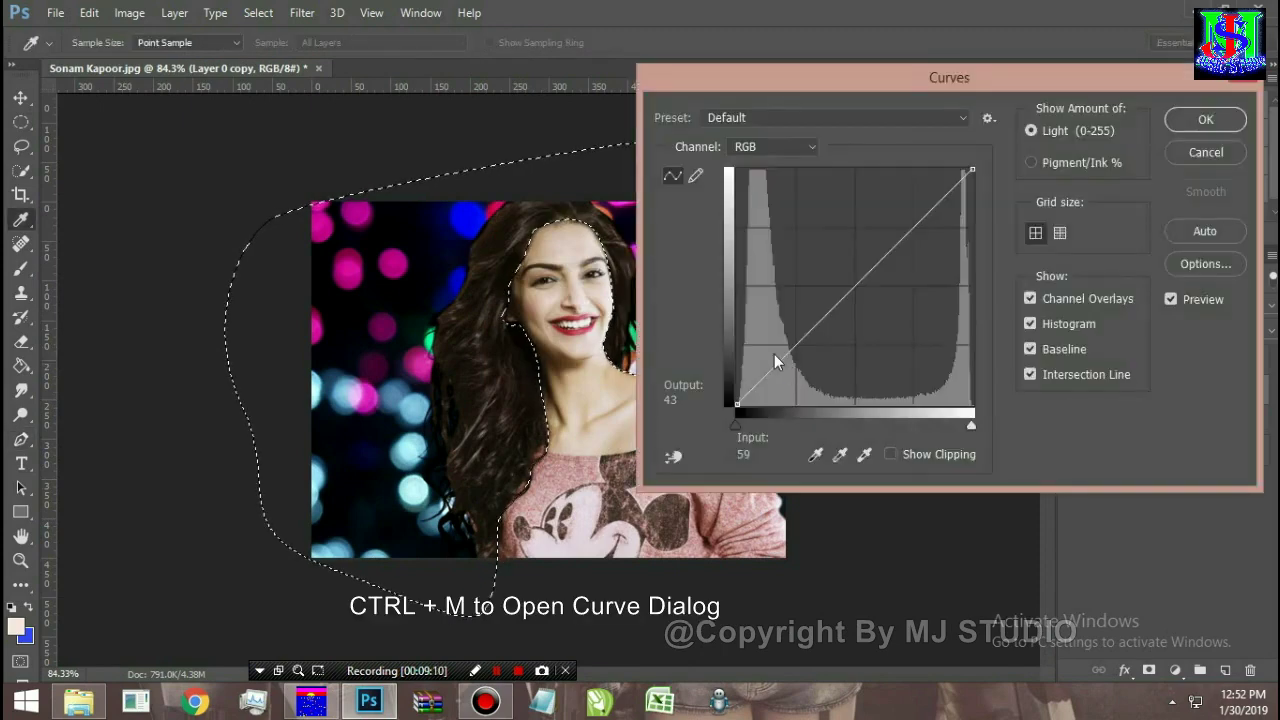
pyautogui.moveTo(862, 281); pyautogui.dragTo(881, 330)
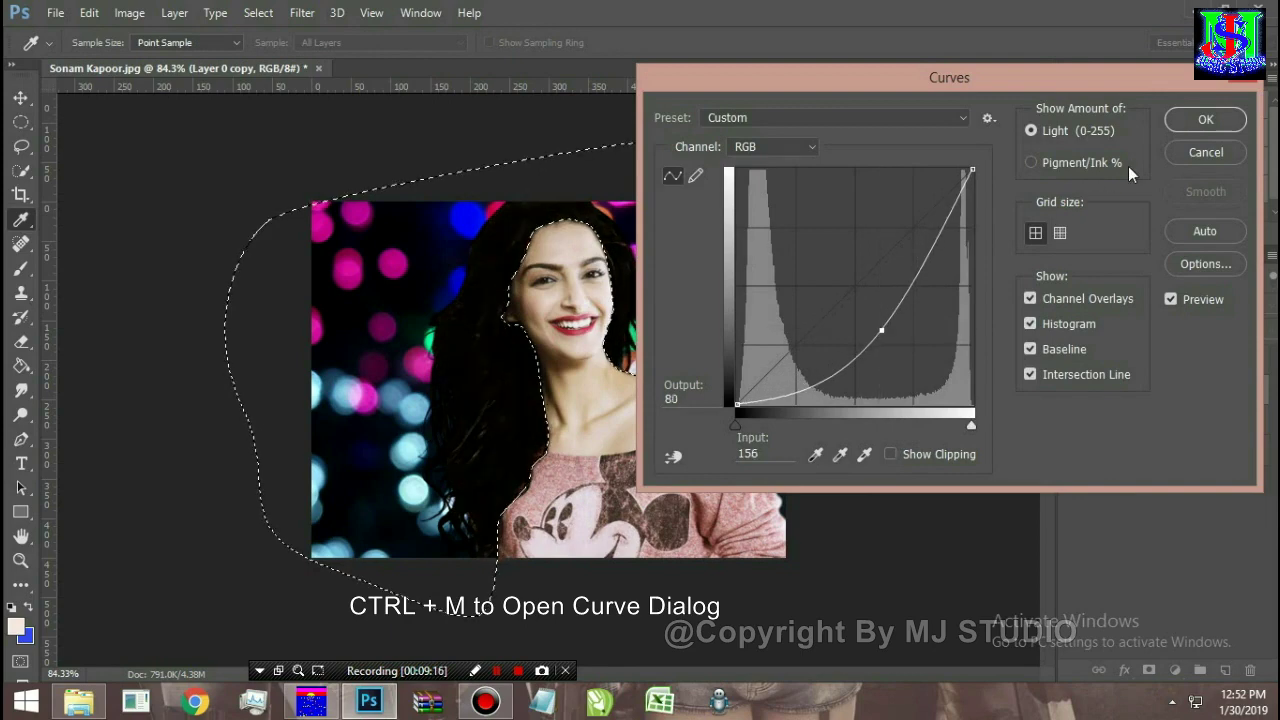
pyautogui.click(1206, 120)
pyautogui.hotkey('ctrl', 'd')
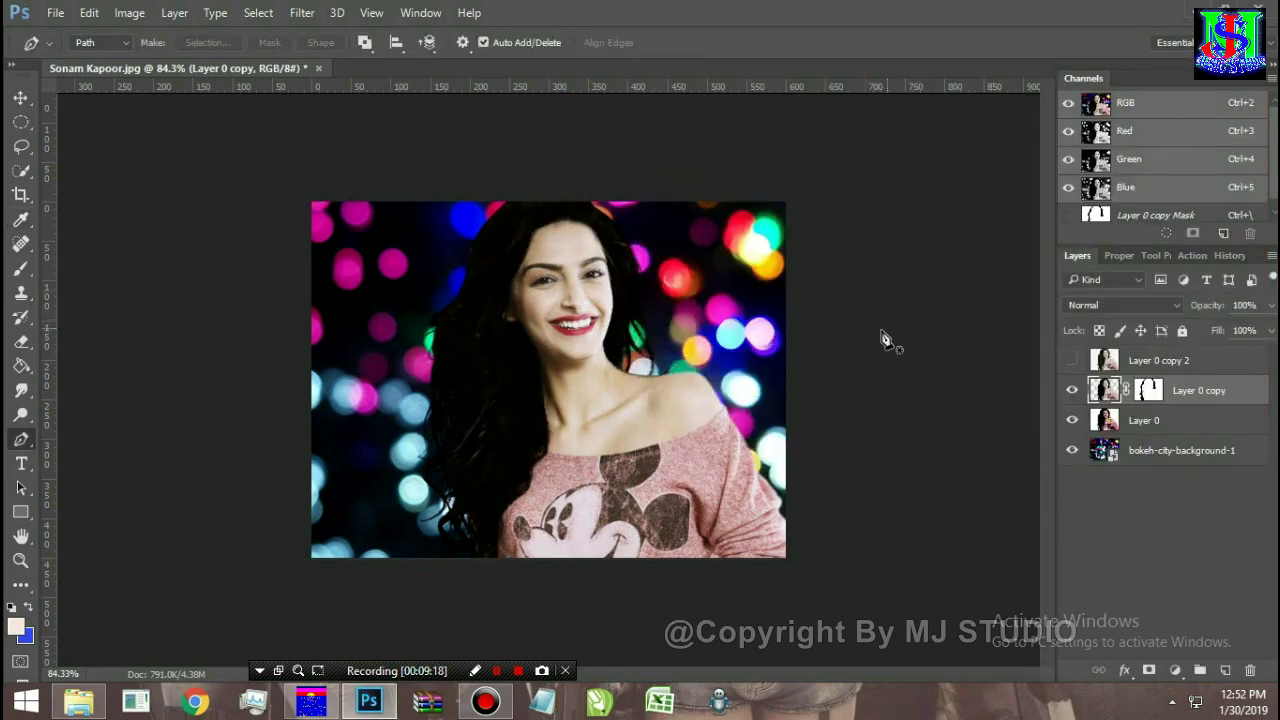
pyautogui.scroll(3, 490, 411)
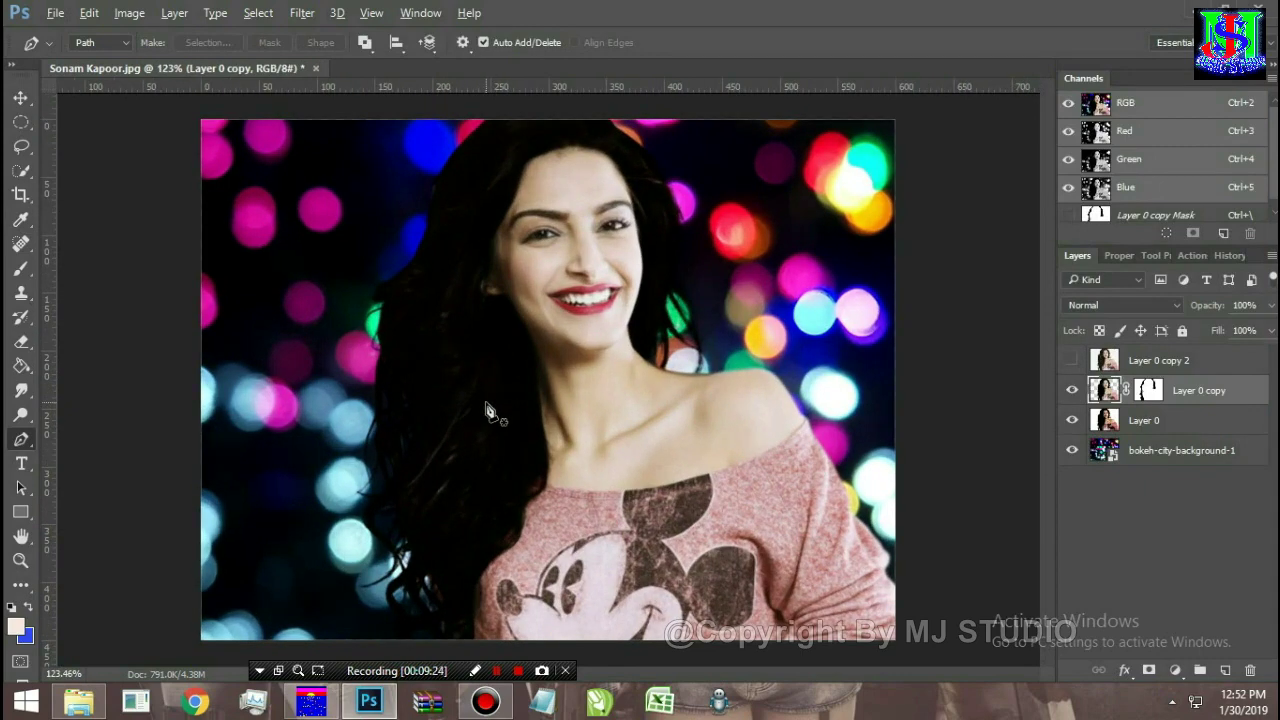
pyautogui.scroll(-2, 490, 411)
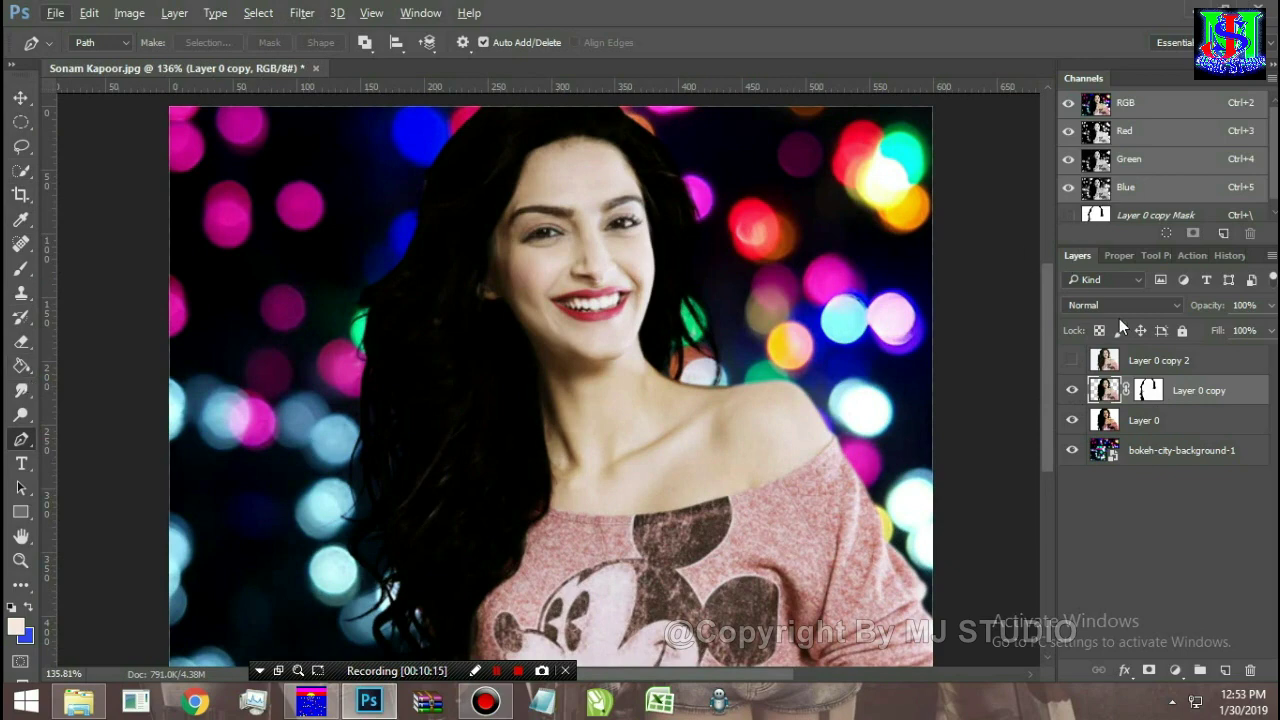
pyautogui.click(1165, 453)
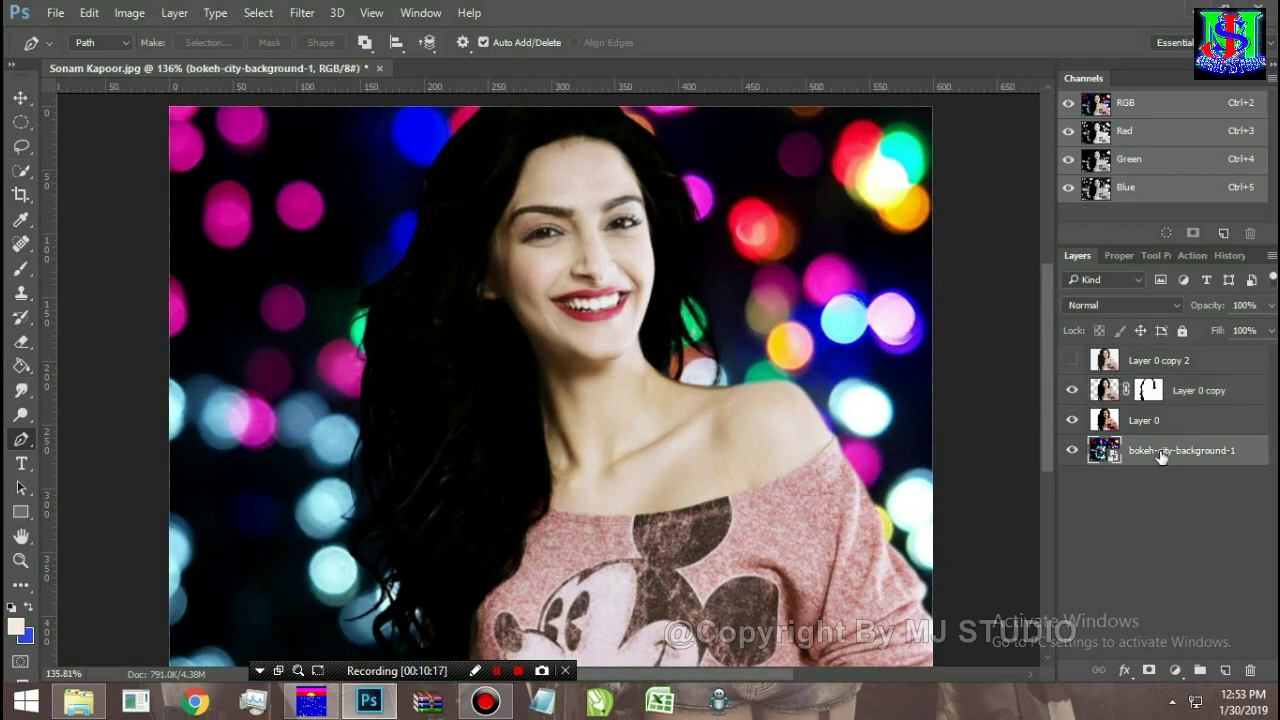
# Step: Place golden bokeh image 1 into the document as an embedded layer
pyautogui.click(66, 14)
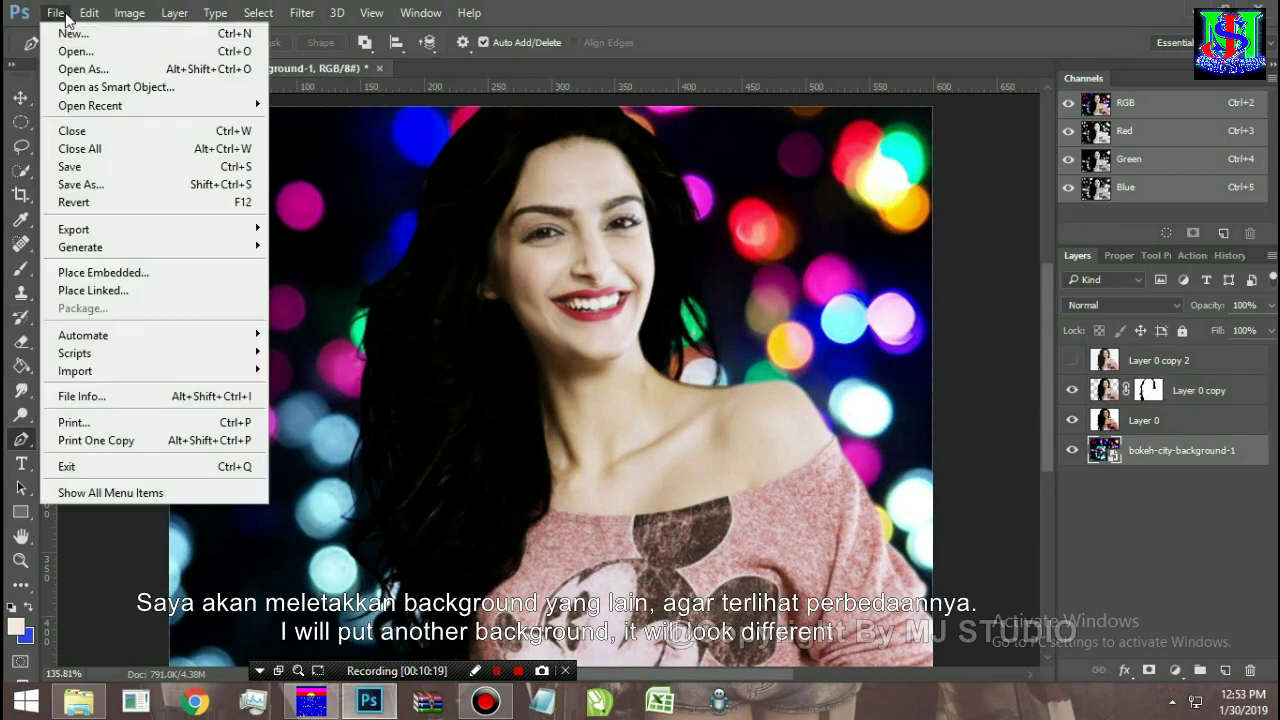
pyautogui.click(103, 272)
pyautogui.click(484, 419)
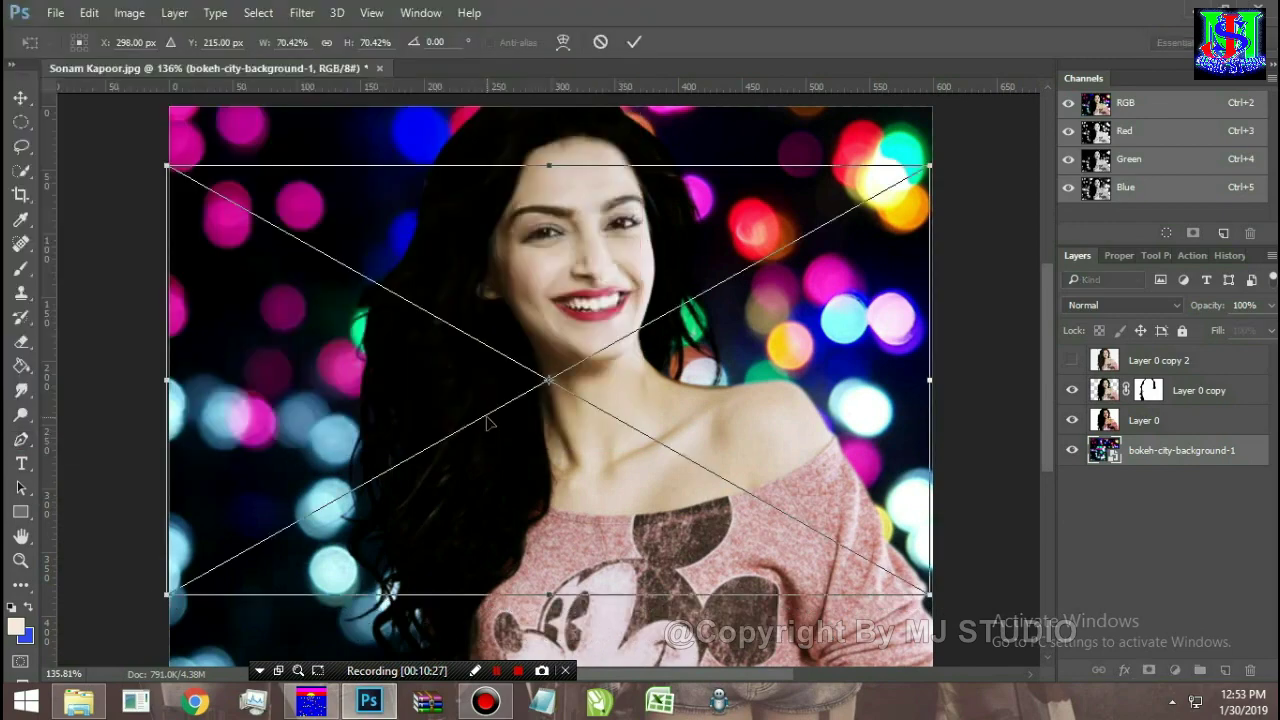
pyautogui.press('Return')
pyautogui.press('p')
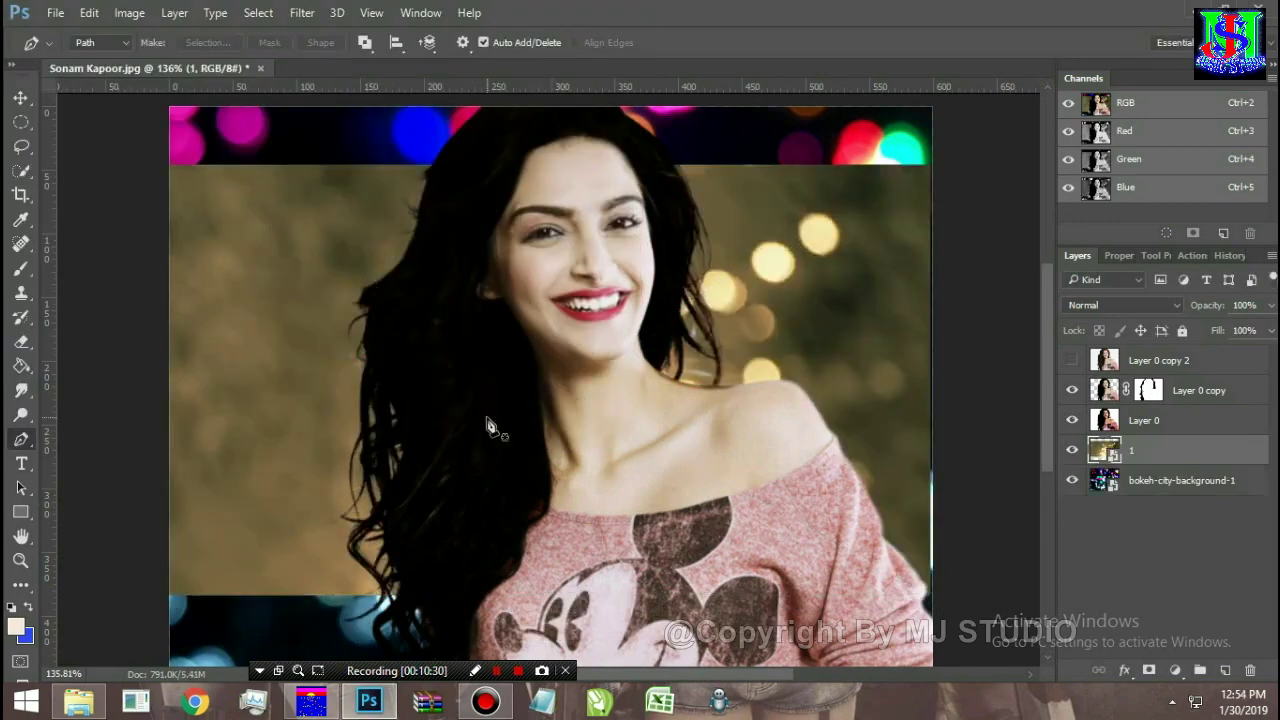
pyautogui.scroll(-4, 507, 403)
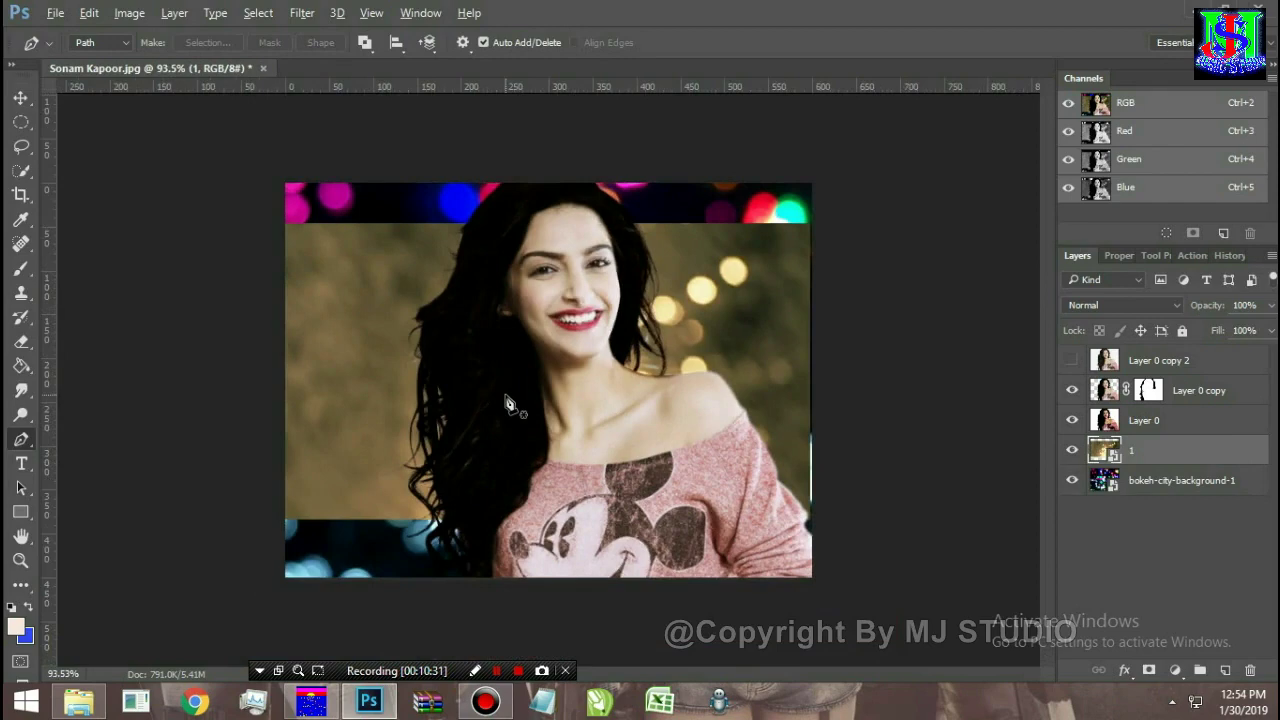
pyautogui.scroll(-3, 507, 403)
# Step: Scale the golden bokeh layer outward until it fills the whole canvas
pyautogui.click(21, 98)
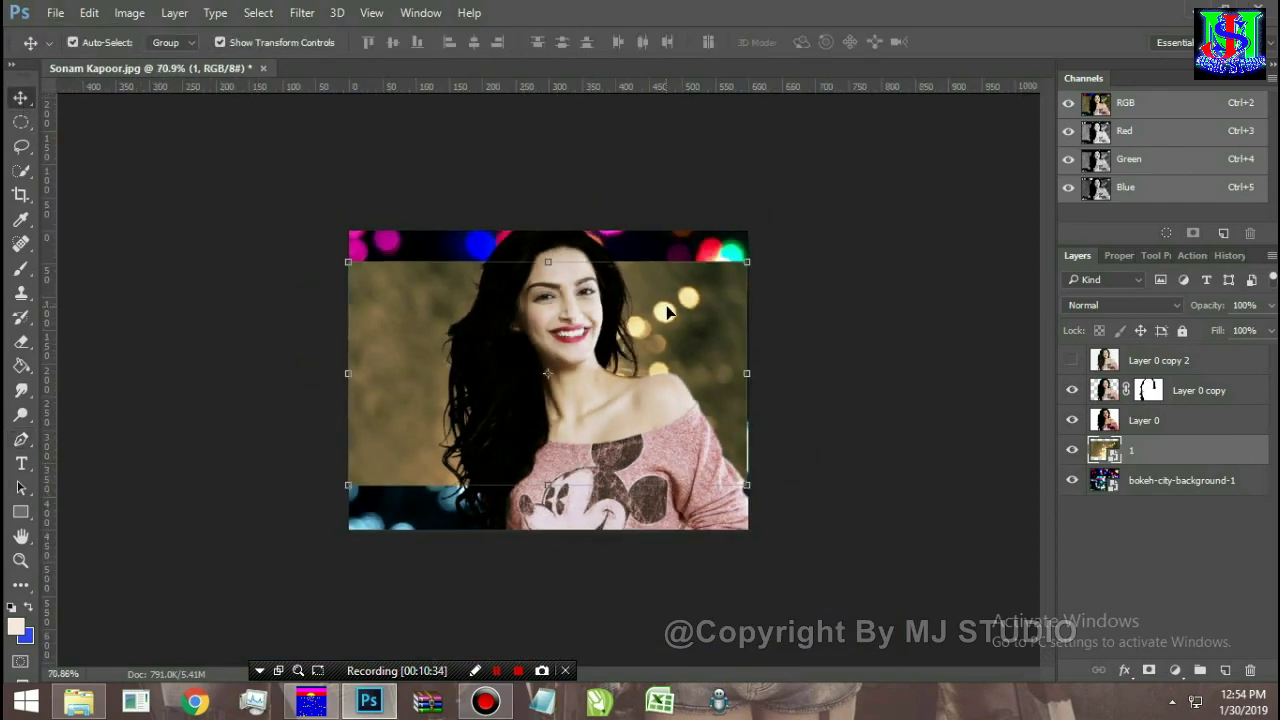
pyautogui.moveTo(744, 258); pyautogui.dragTo(813, 224)
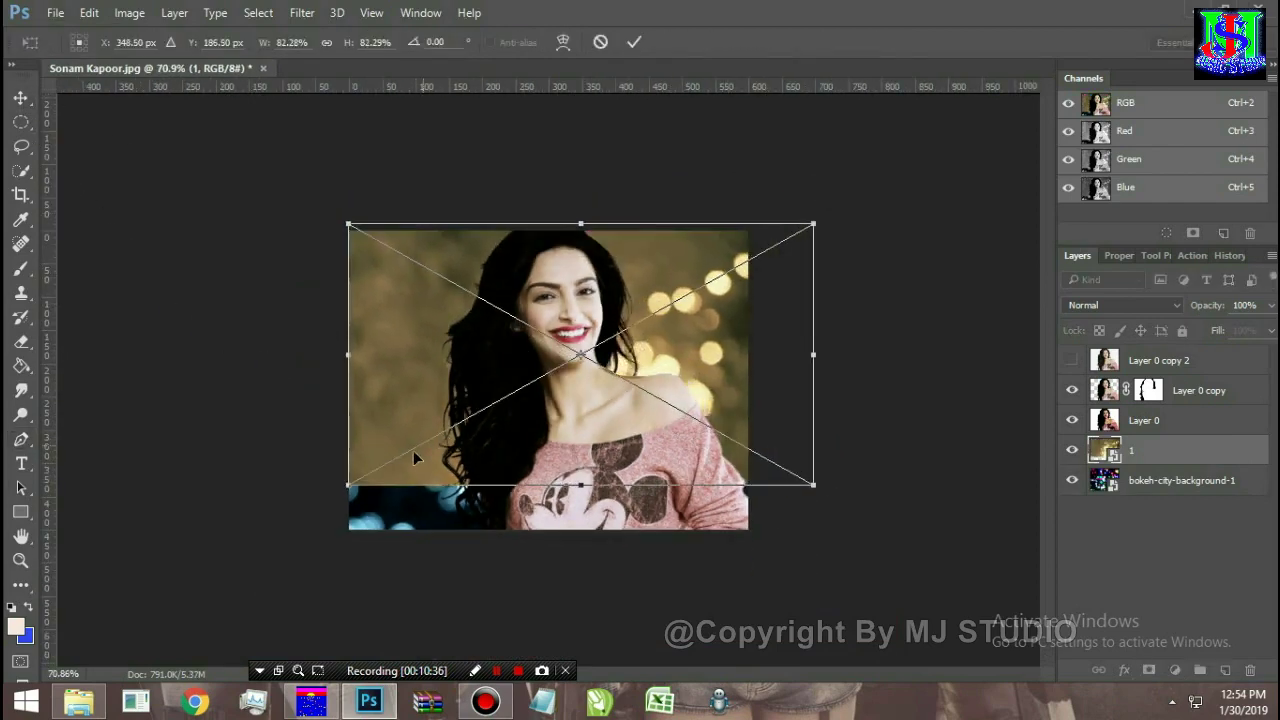
pyautogui.moveTo(346, 484); pyautogui.dragTo(279, 566)
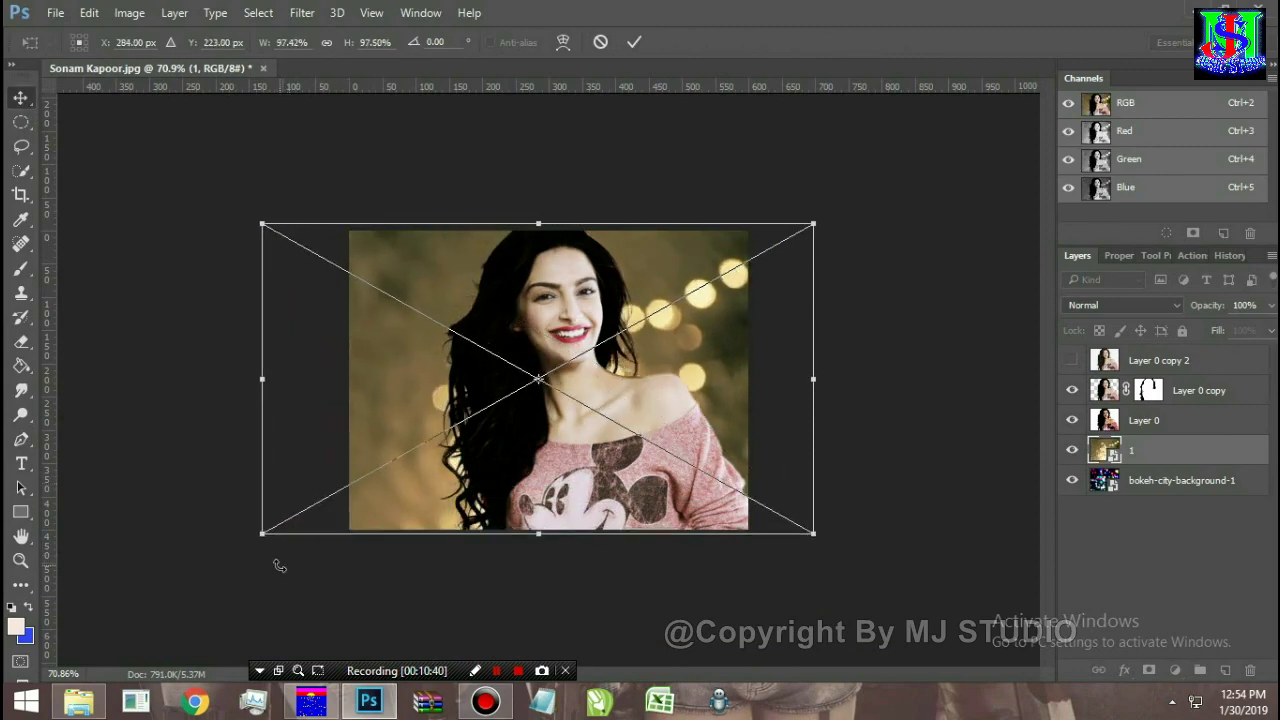
pyautogui.press('Return')
pyautogui.click(858, 352)
pyautogui.keyDown('alt'); pyautogui.scroll(5, 591, 384); pyautogui.keyUp('alt')
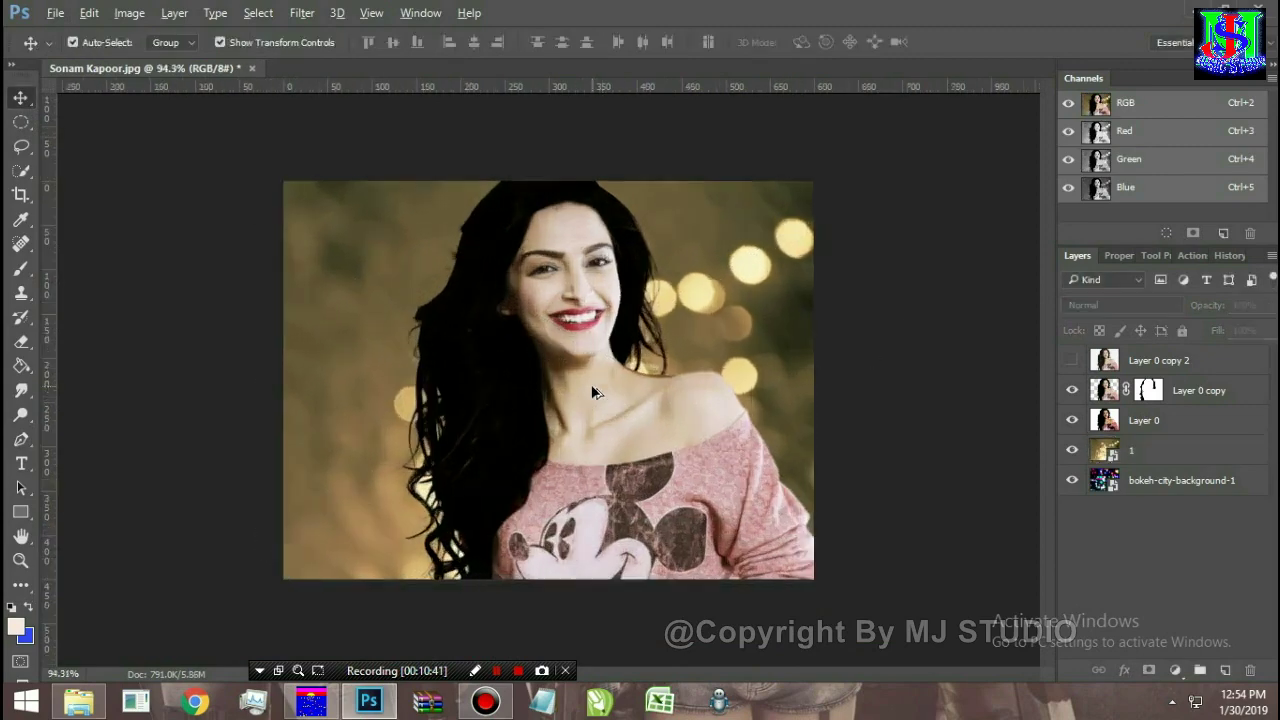
# Step: Activate Layer 0 copy's mask with the Brush tool and work along the top and lower hair strands
pyautogui.keyDown('alt'); pyautogui.scroll(1, 371, 445); pyautogui.keyUp('alt')
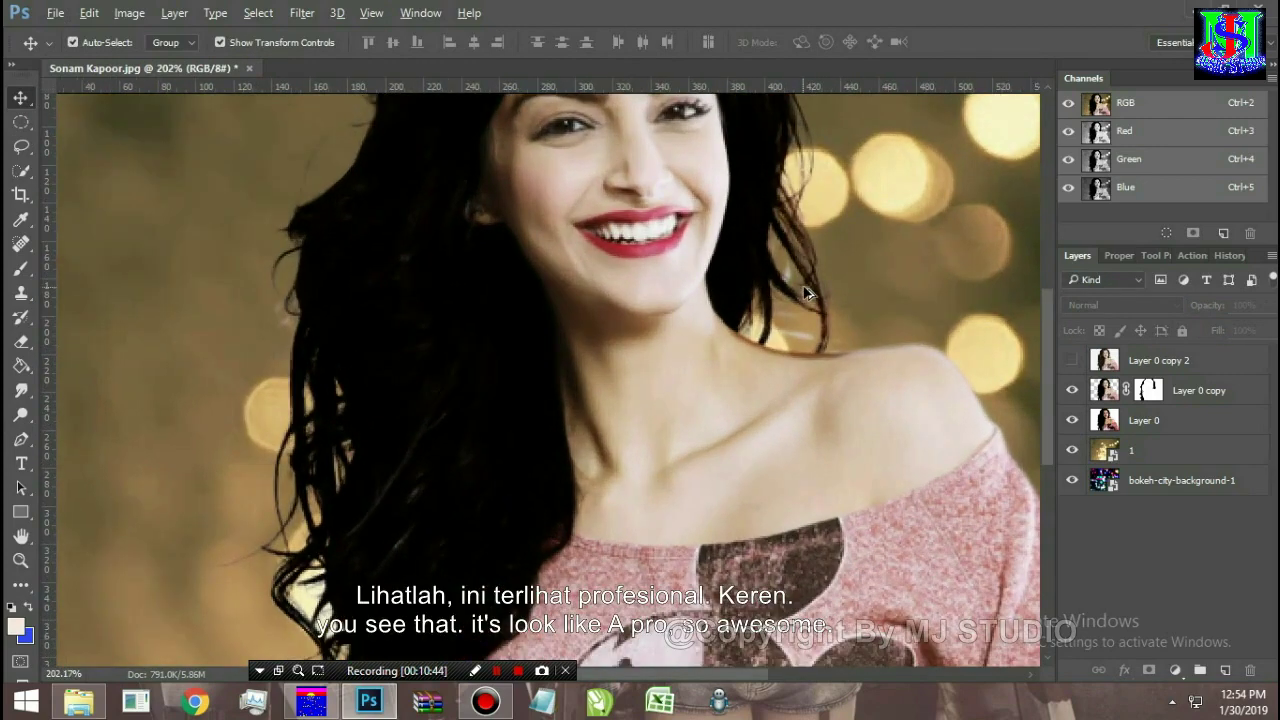
pyautogui.click(1146, 390)
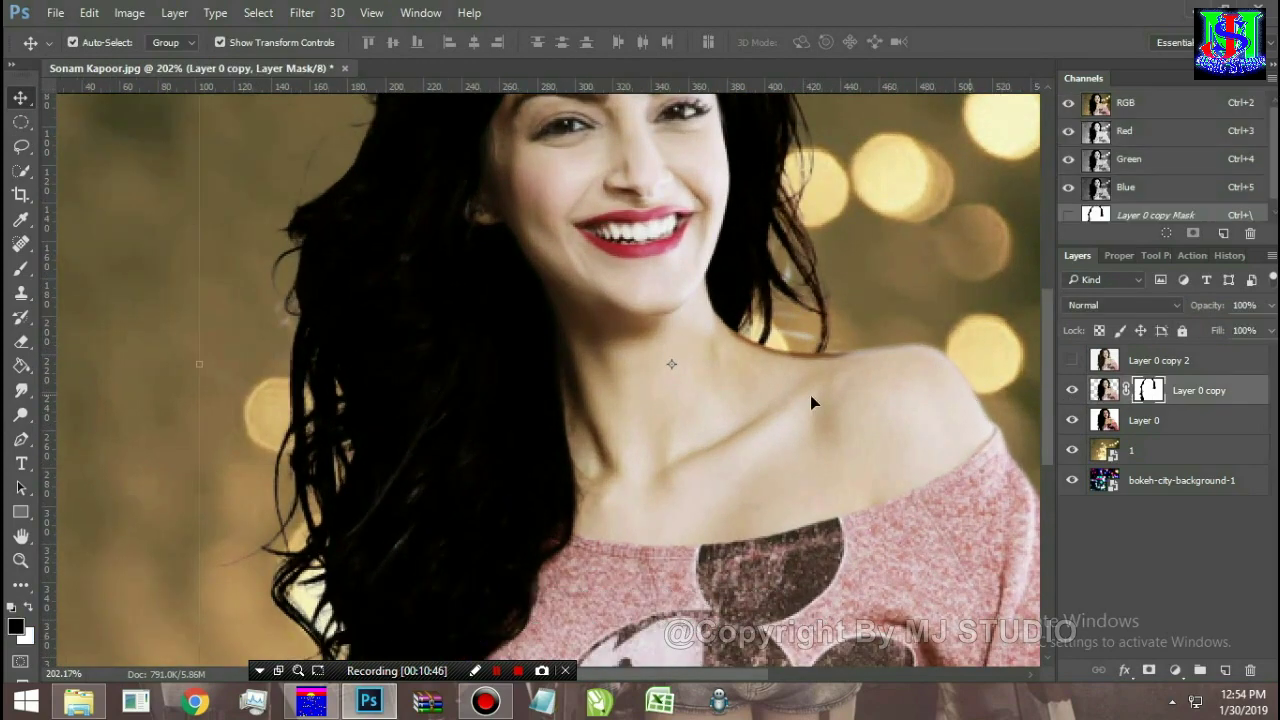
pyautogui.click(21, 268)
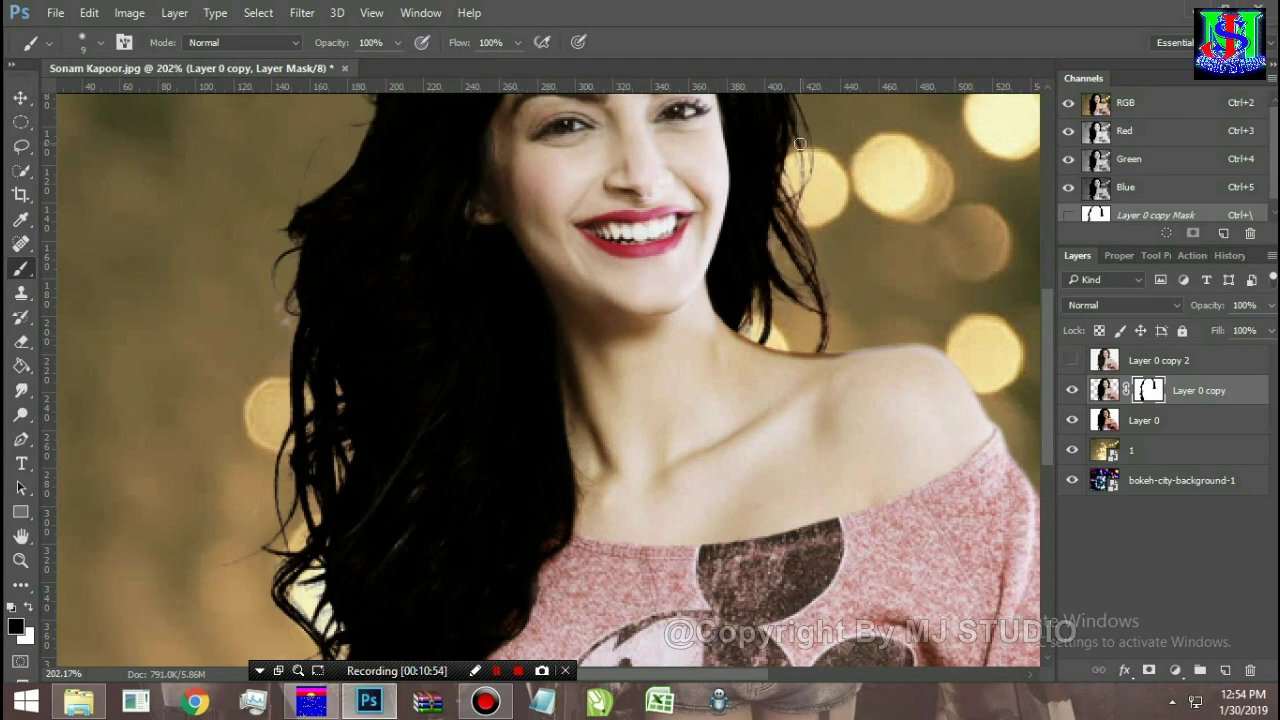
pyautogui.scroll(1, 760, 300)
pyautogui.scroll(2, 730, 295)
pyautogui.hscroll(2, 730, 295)
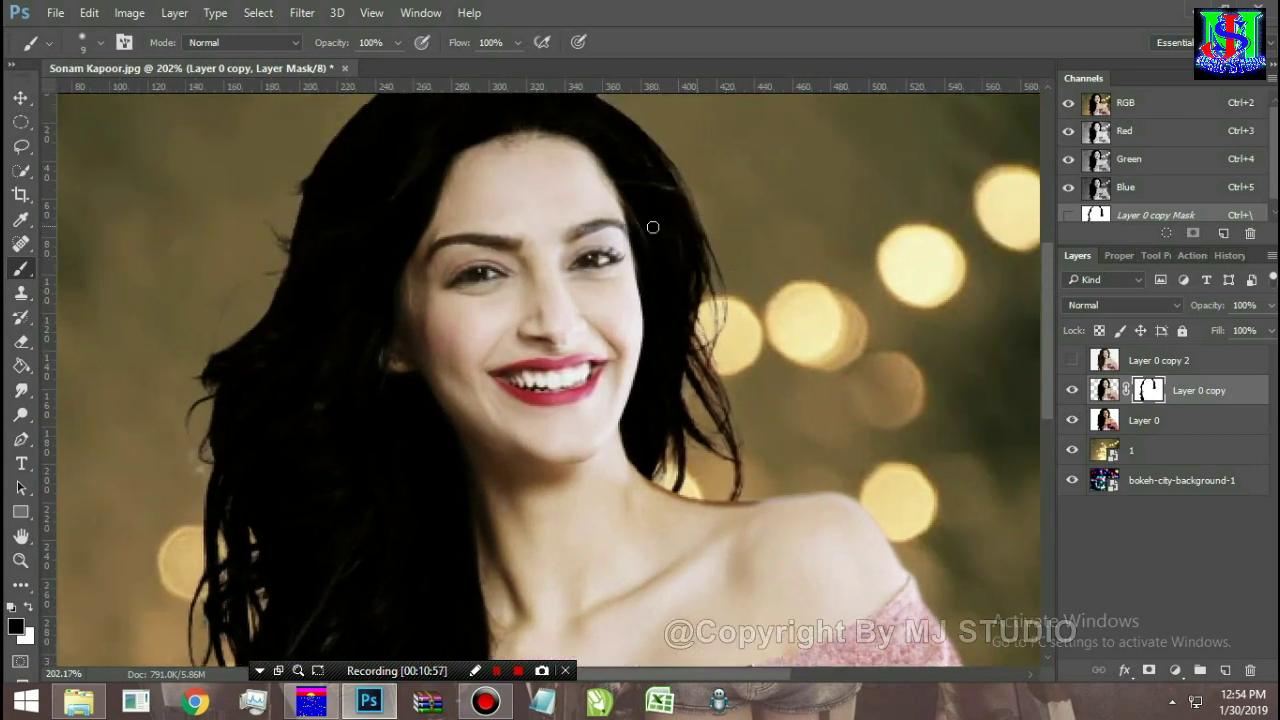
pyautogui.moveTo(297, 266); pyautogui.dragTo(494, 189)
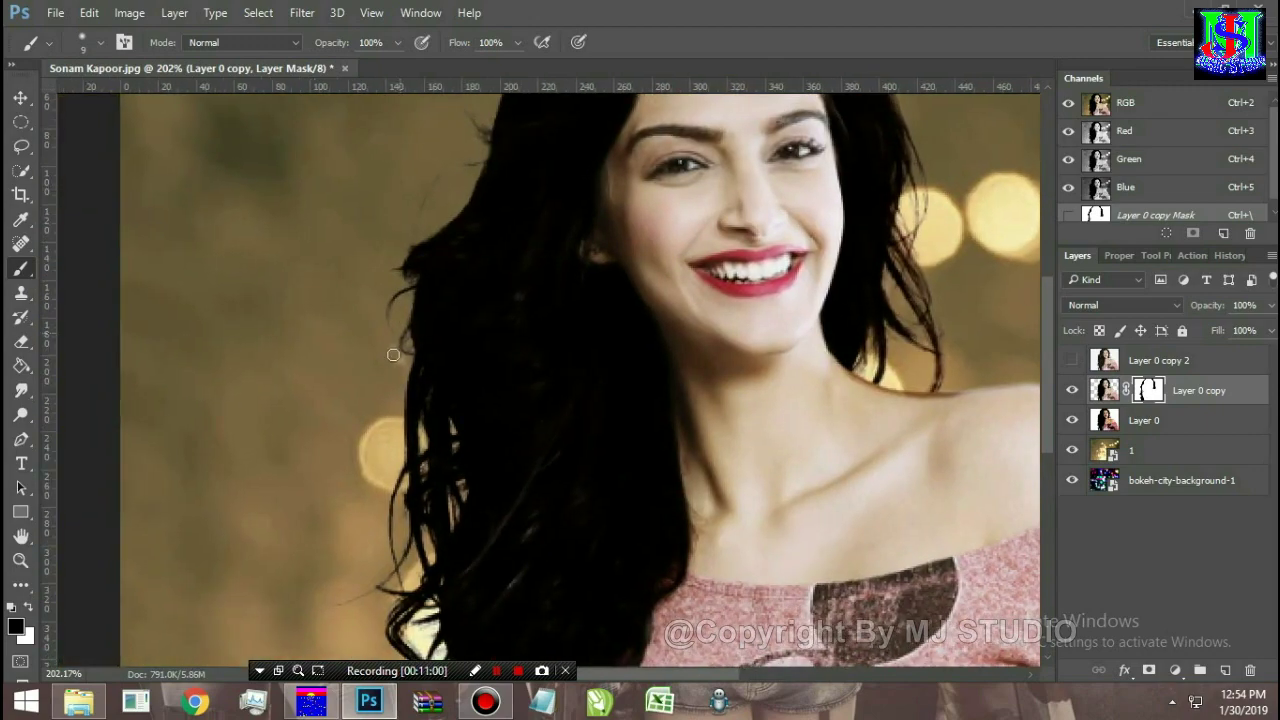
pyautogui.moveTo(410, 532); pyautogui.dragTo(474, 250)
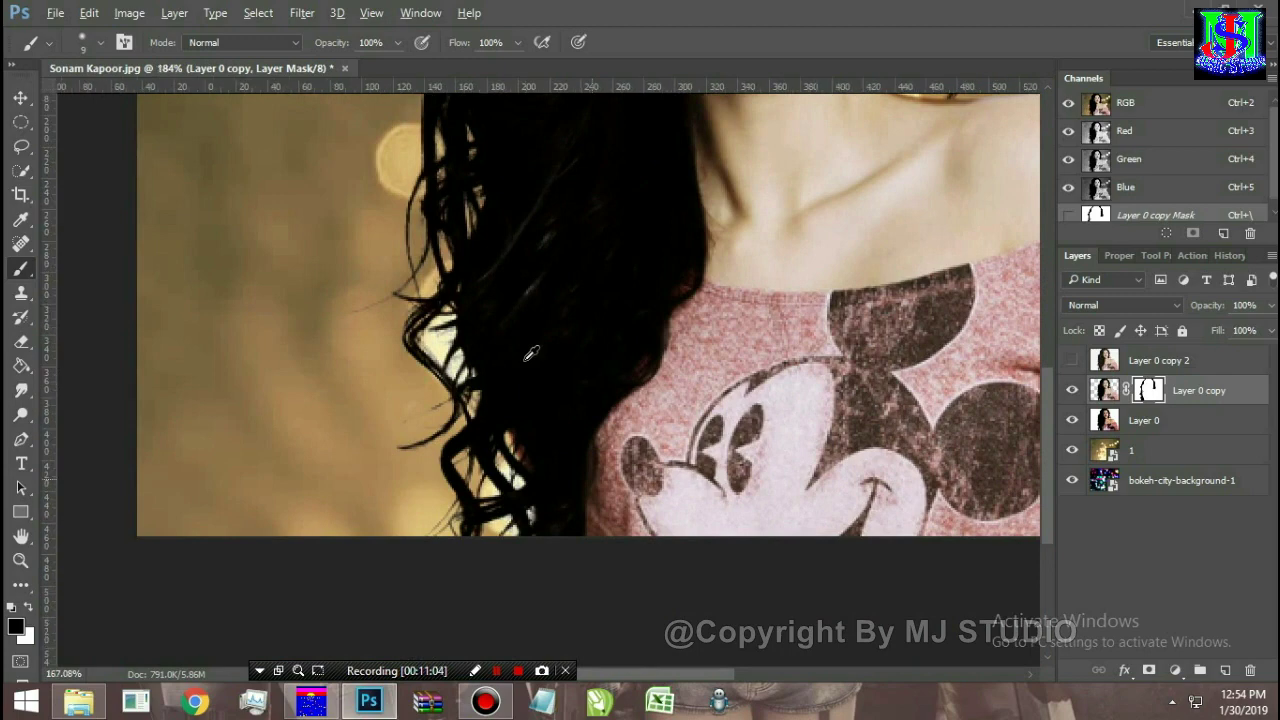
pyautogui.keyDown('alt'); pyautogui.scroll(-5, 540, 356); pyautogui.keyUp('alt')
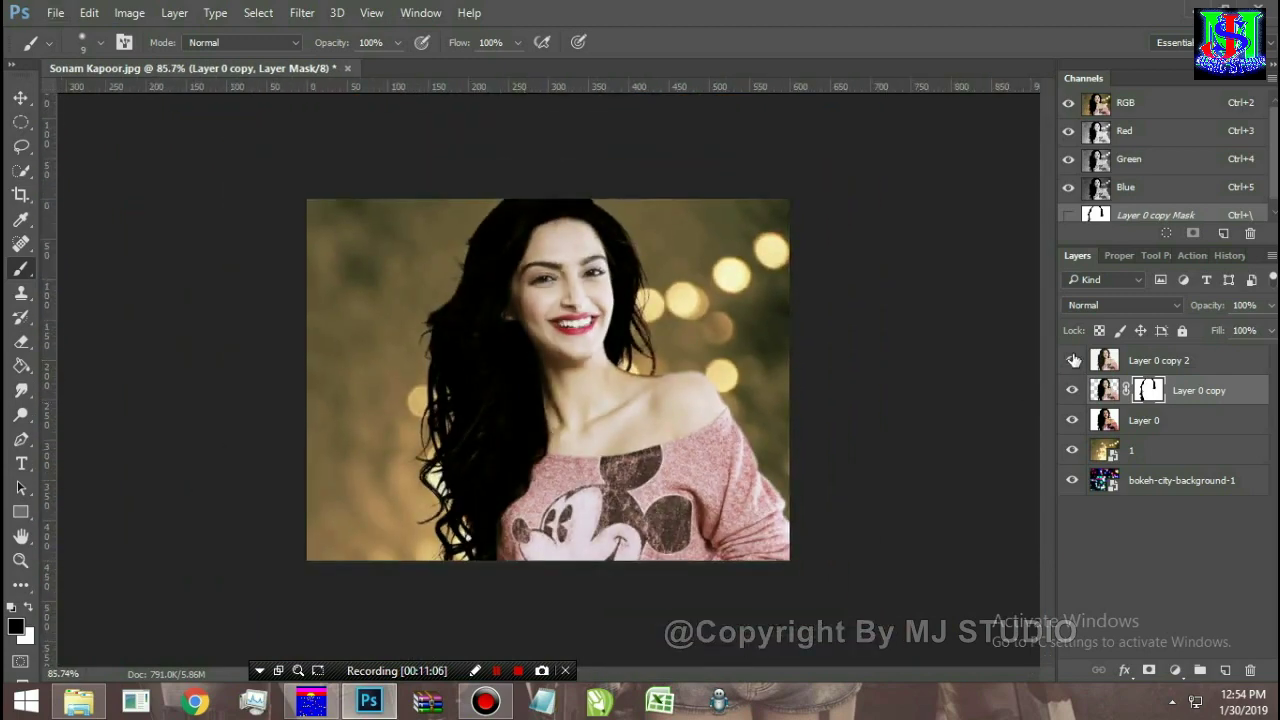
# Step: Toggle Layer 0 copy 2's visibility repeatedly, finishing with the original white-background photo shown
pyautogui.click(1072, 360)
pyautogui.click(1073, 360)
pyautogui.click(1073, 360)
pyautogui.click(1072, 360)
pyautogui.click(1071, 360)
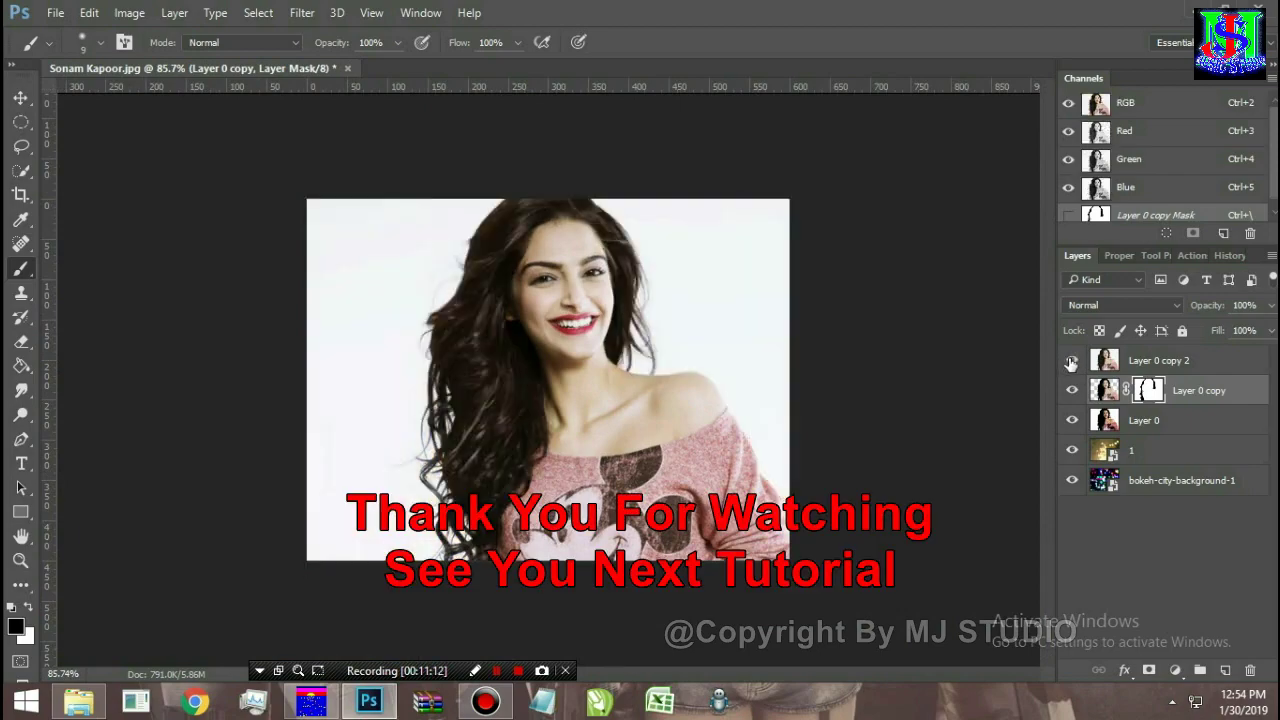